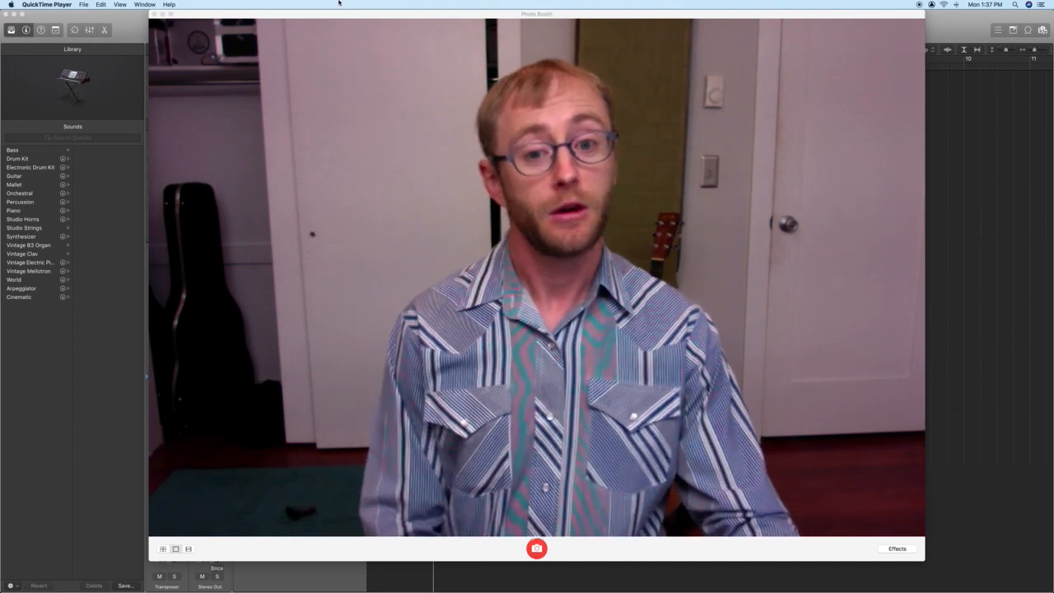
Create a temporary software instrument track with ES2 to view the available MIDI effects, and delete that track
{"action": "left_click", "coordinate": [971, 191]}
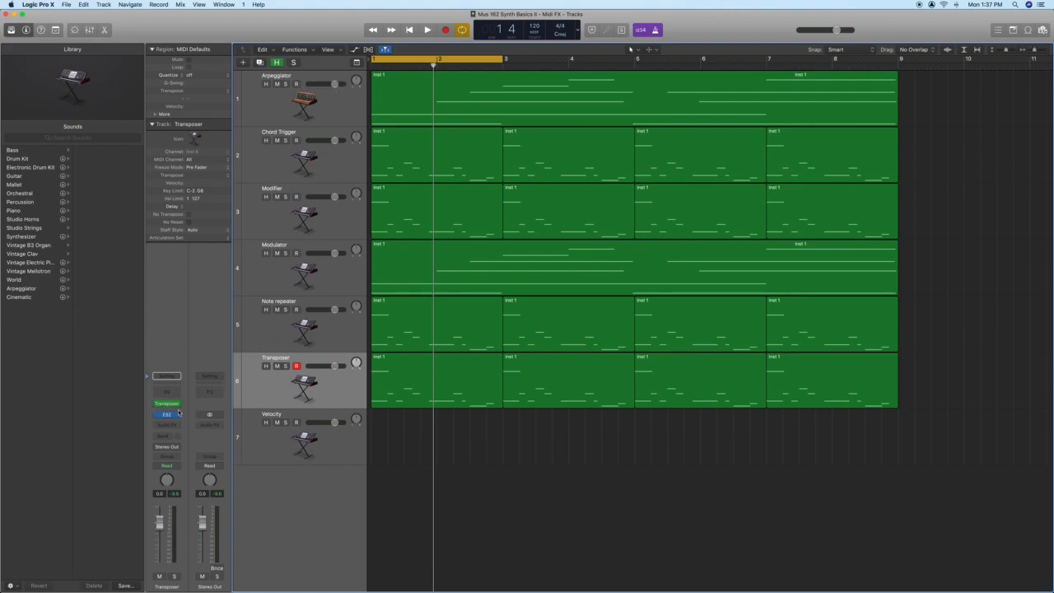
{"action": "left_click", "coordinate": [242, 63]}
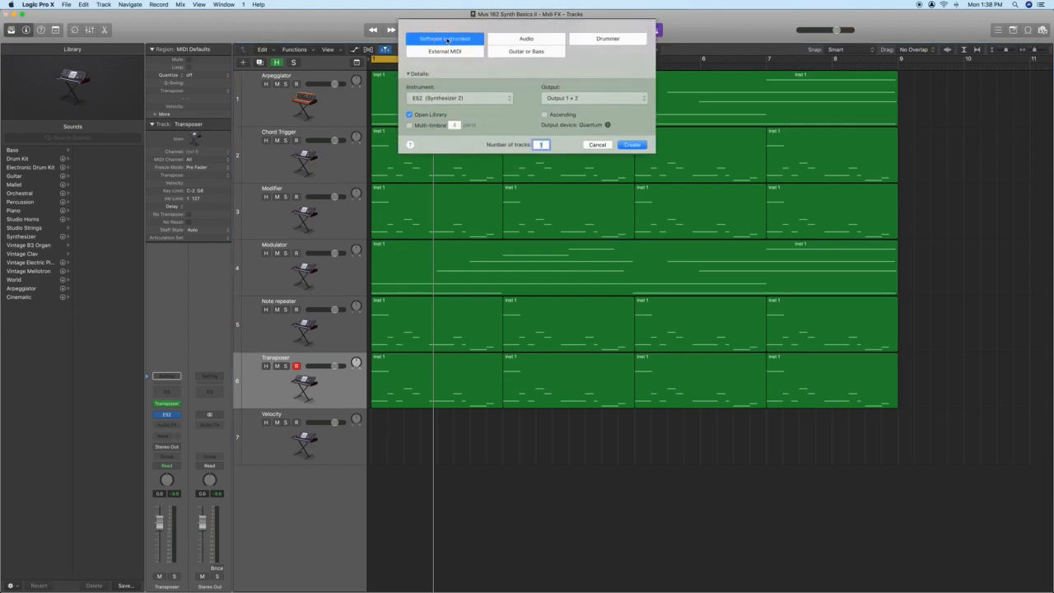
{"action": "left_click", "coordinate": [632, 146]}
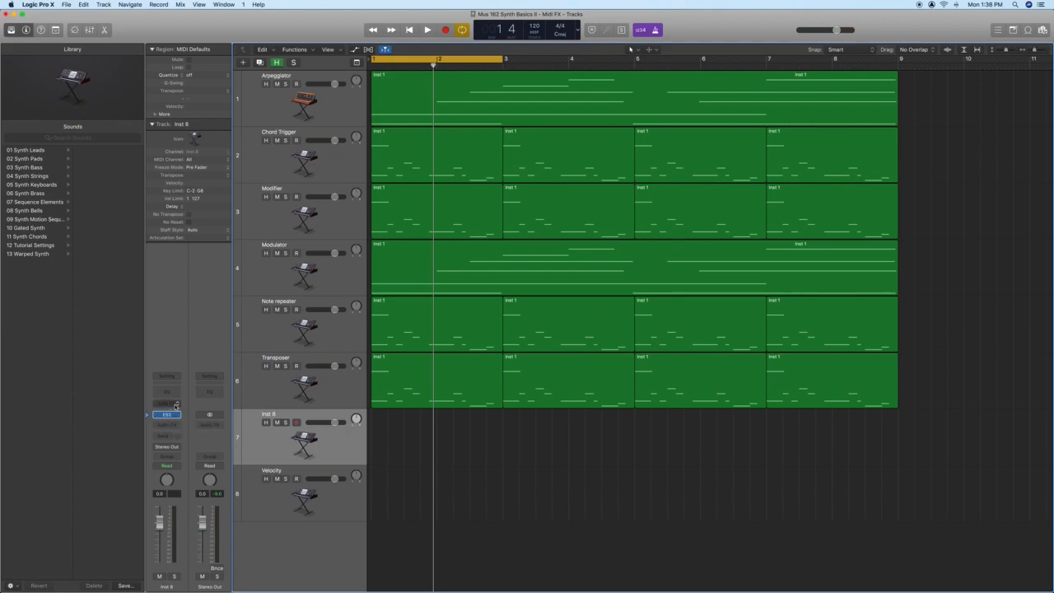
{"action": "left_click", "coordinate": [175, 405]}
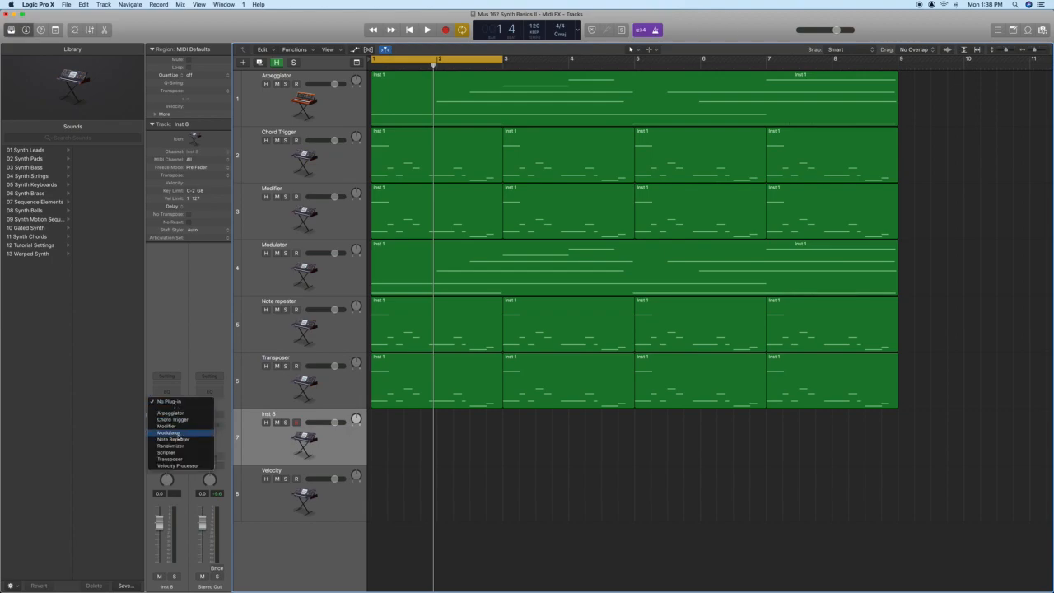
{"action": "left_click", "coordinate": [171, 351]}
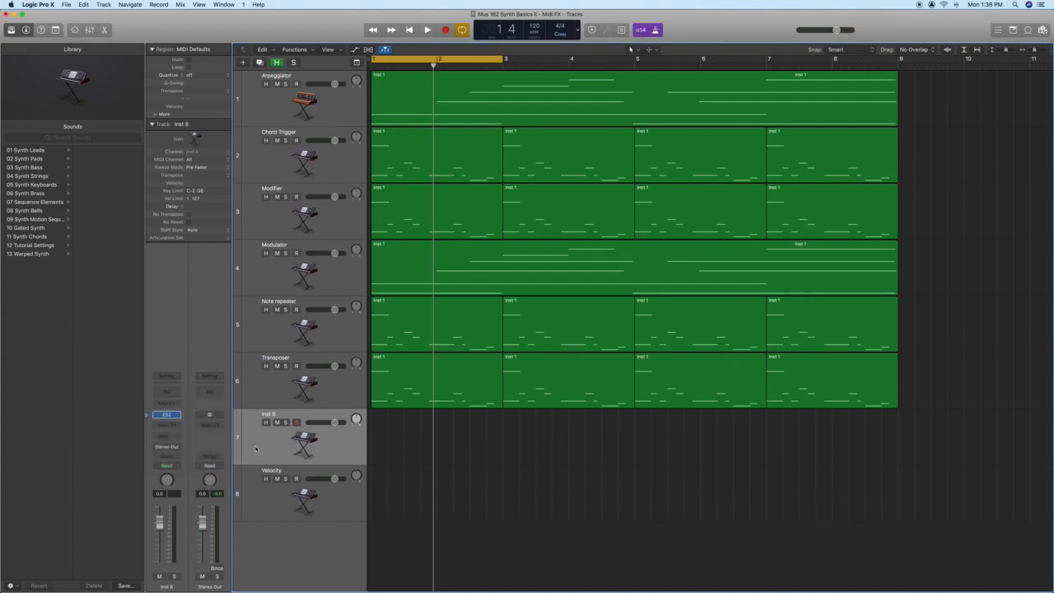
{"action": "key", "text": "super+BackSpace"}
Extend the cycle range to bar 5 and remove the Arpeggiator effect from the Arpeggiator track
{"action": "left_click", "coordinate": [289, 120]}
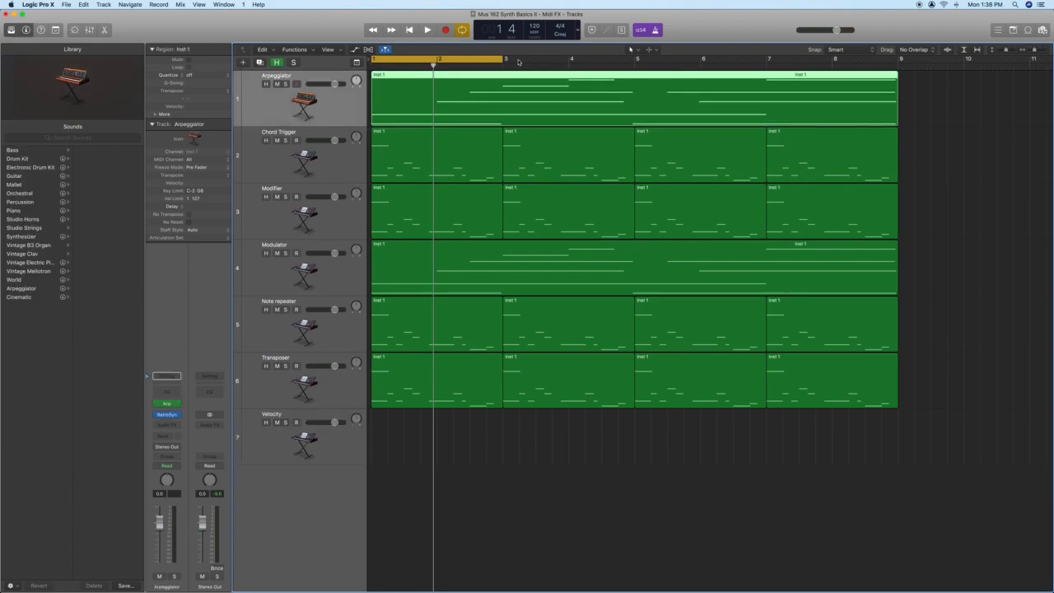
{"action": "left_click_drag", "start_coordinate": [504, 60], "coordinate": [636, 59]}
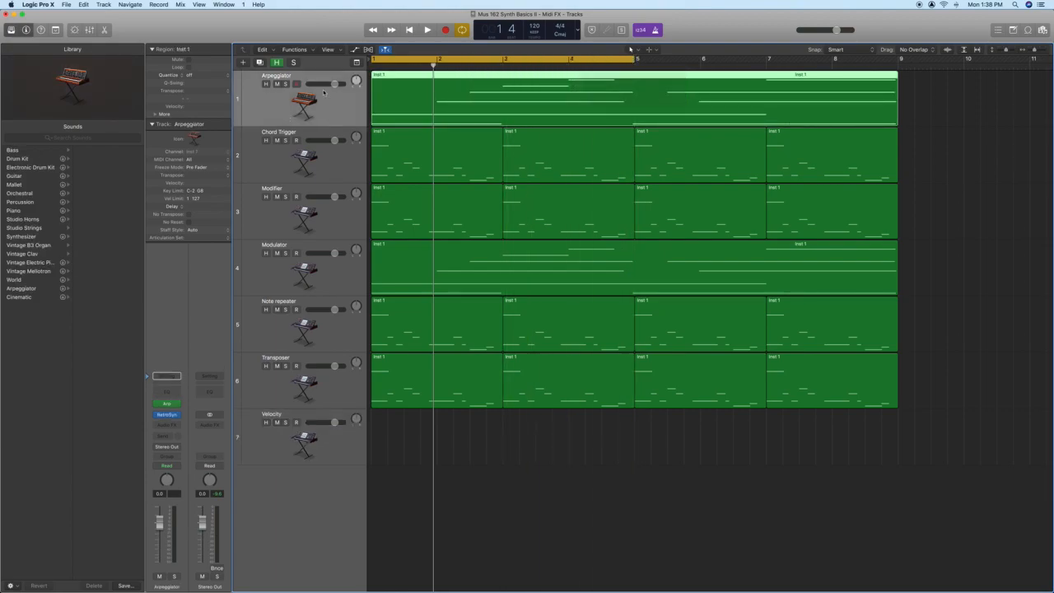
{"action": "left_click", "coordinate": [177, 404]}
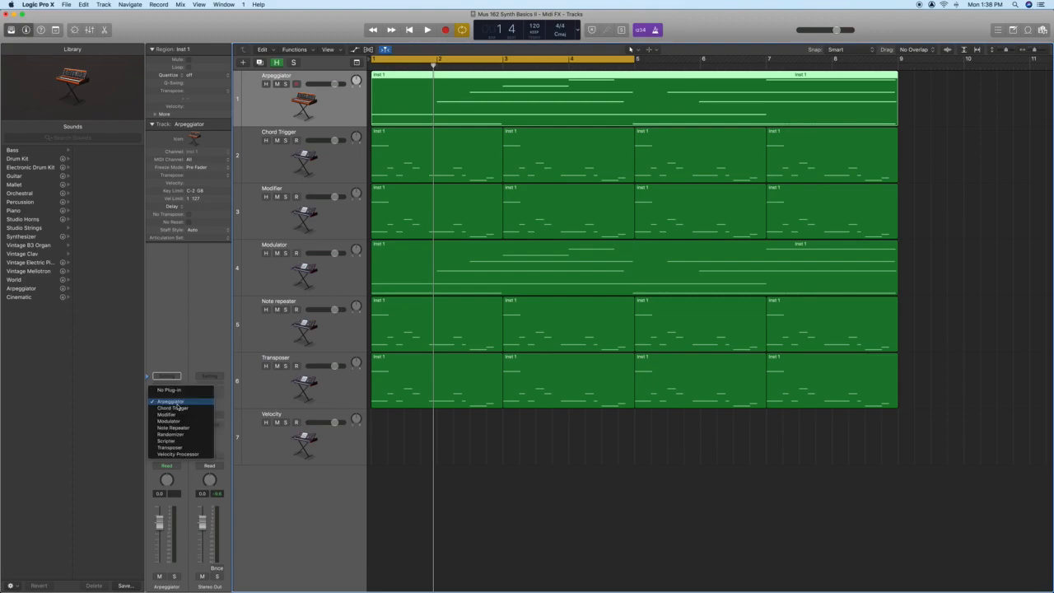
{"action": "left_click", "coordinate": [186, 392]}
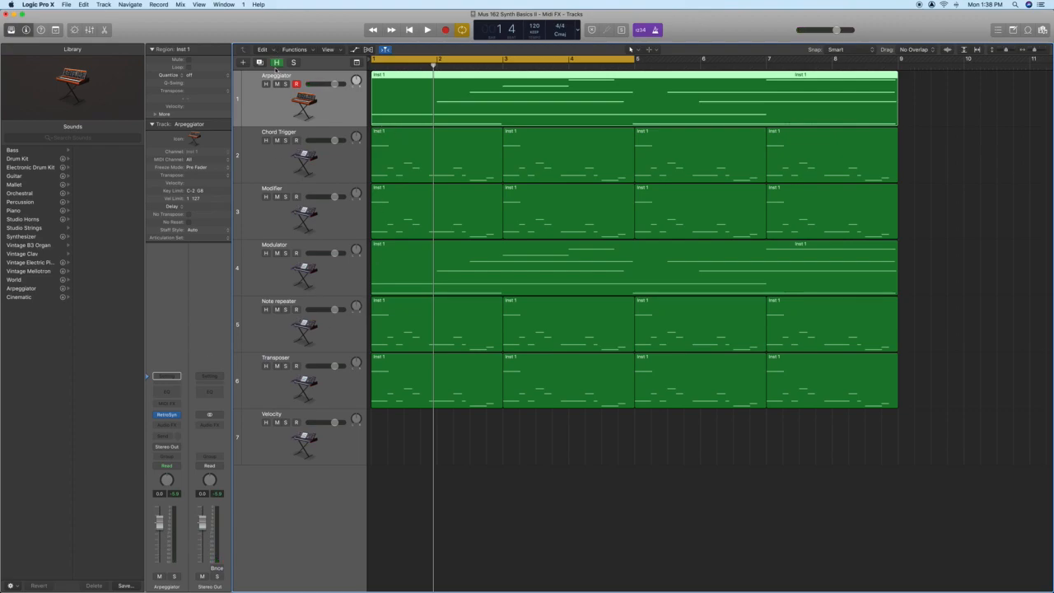
Insert the Arpeggiator MIDI effect on the Arpeggiator track and place its window clear of that track's region
{"action": "left_click", "coordinate": [176, 405]}
{"action": "left_click", "coordinate": [177, 413]}
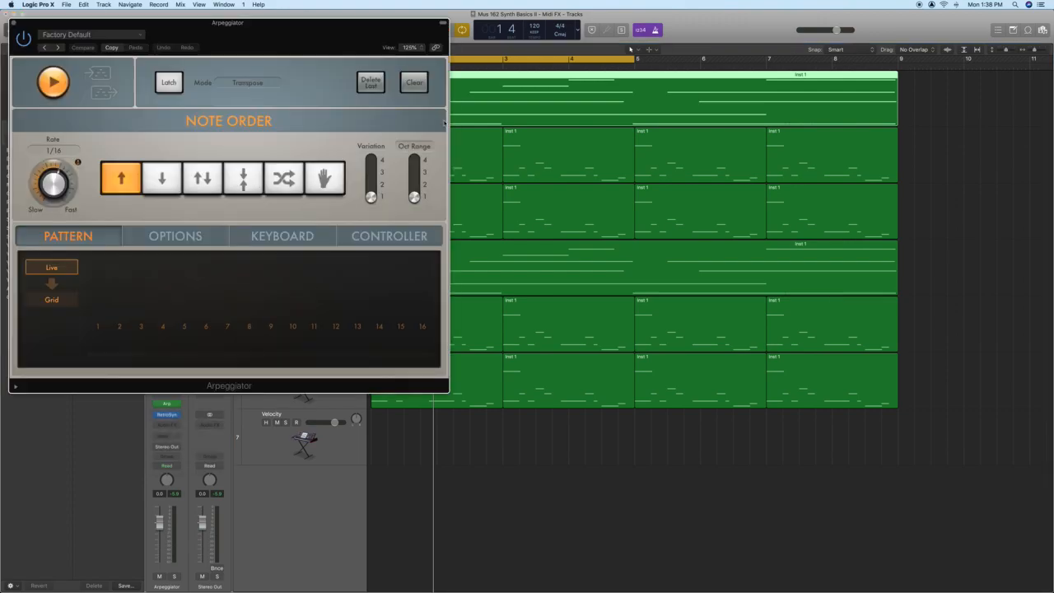
{"action": "left_click_drag", "start_coordinate": [343, 35], "coordinate": [434, 61]}
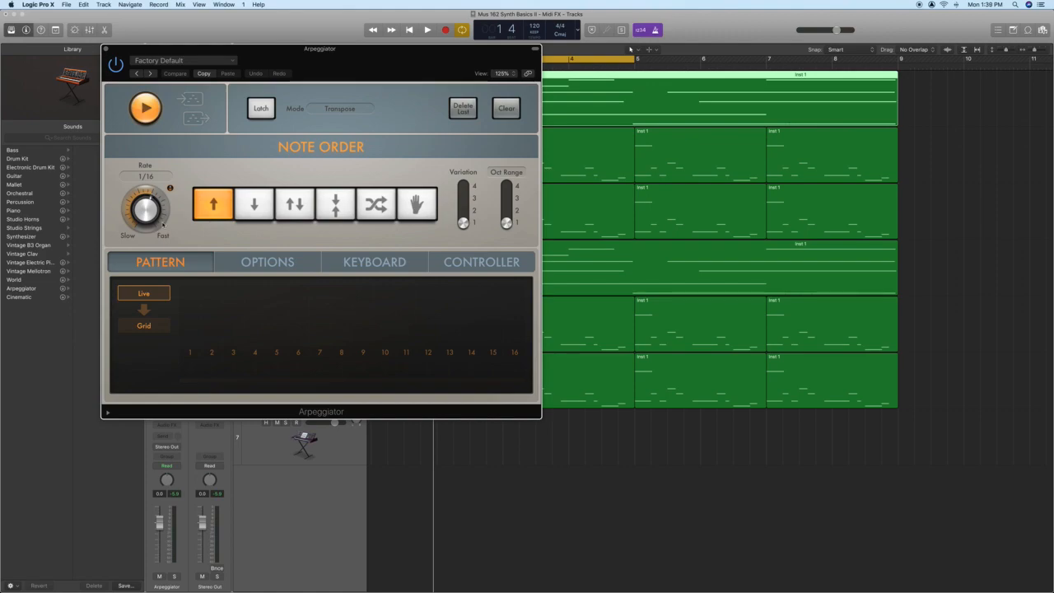
{"action": "left_click_drag", "start_coordinate": [469, 60], "coordinate": [885, 221]}
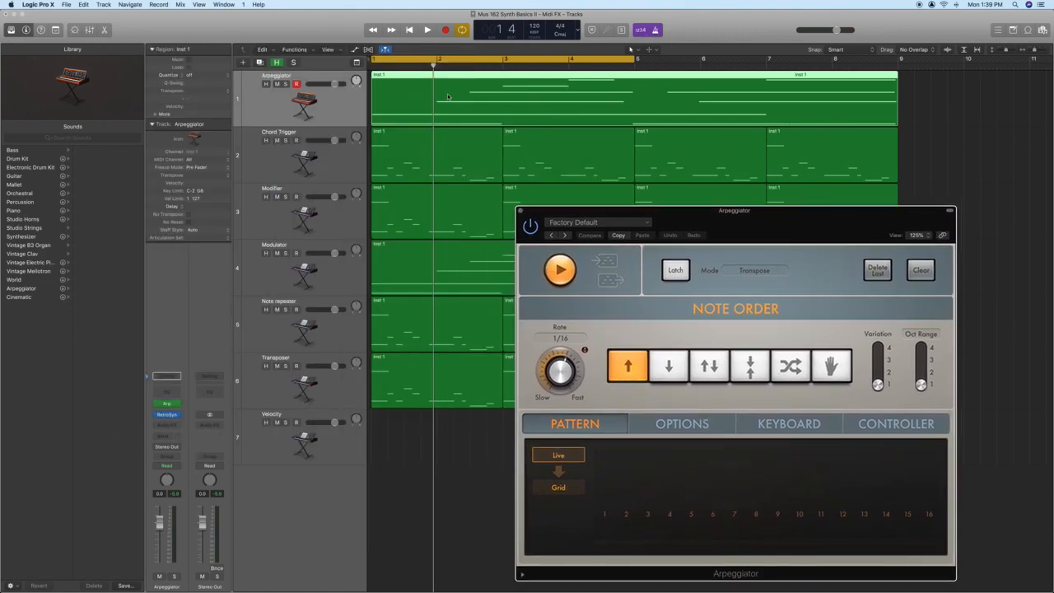
Extend the cycle range to bar 9 and play back the Arpeggiator track soloed
{"action": "left_click_drag", "start_coordinate": [636, 63], "coordinate": [892, 63]}
{"action": "key", "text": "space"}
{"action": "left_click_drag", "start_coordinate": [755, 216], "coordinate": [719, 147]}
{"action": "left_click", "coordinate": [286, 84]}
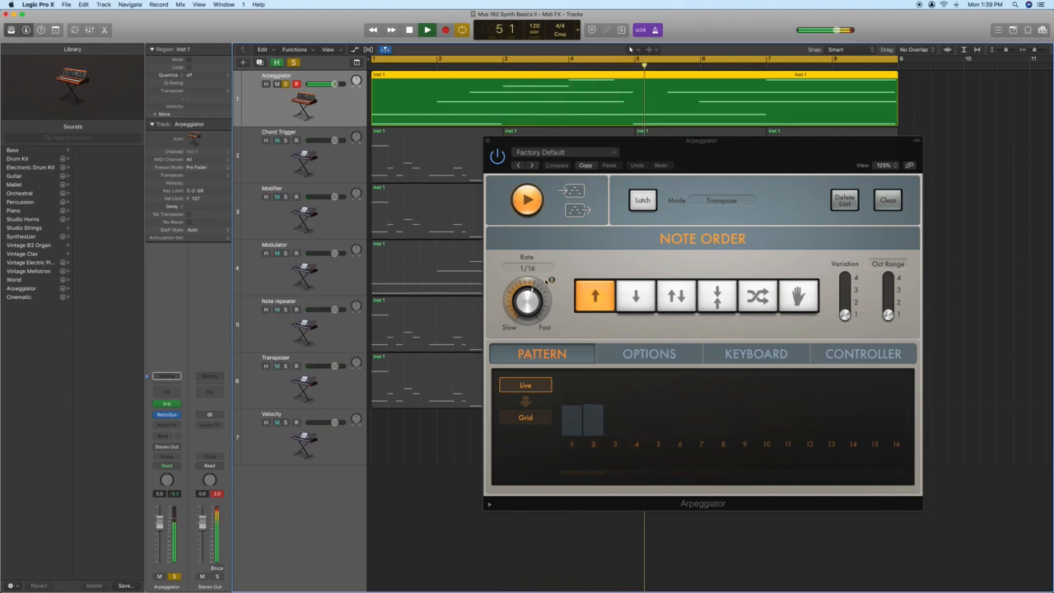
{"action": "key", "text": "space"}
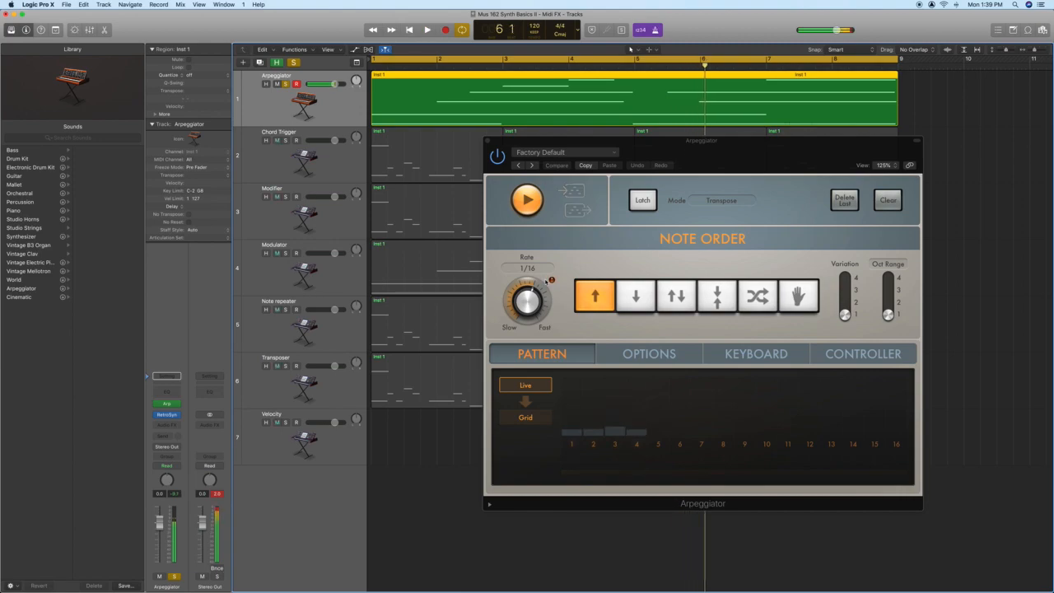
Play the arpeggio at a rate of 1/8 and slow the rate to 1/4 during playback
{"action": "scroll", "coordinate": [546, 284], "scroll_direction": "up", "scroll_amount": 1}
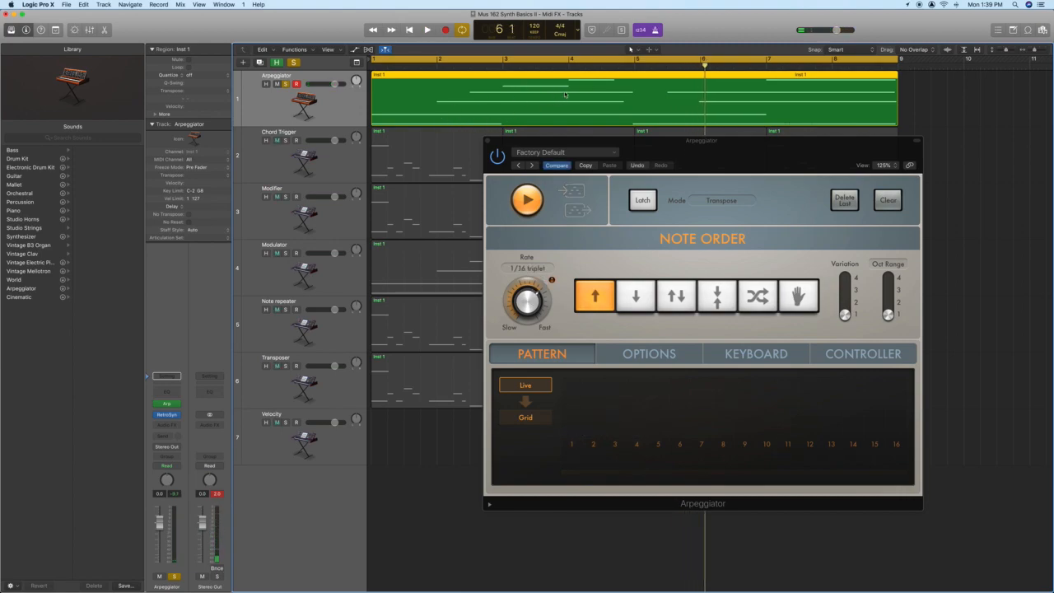
{"action": "left_click_drag", "start_coordinate": [521, 309], "coordinate": [522, 334]}
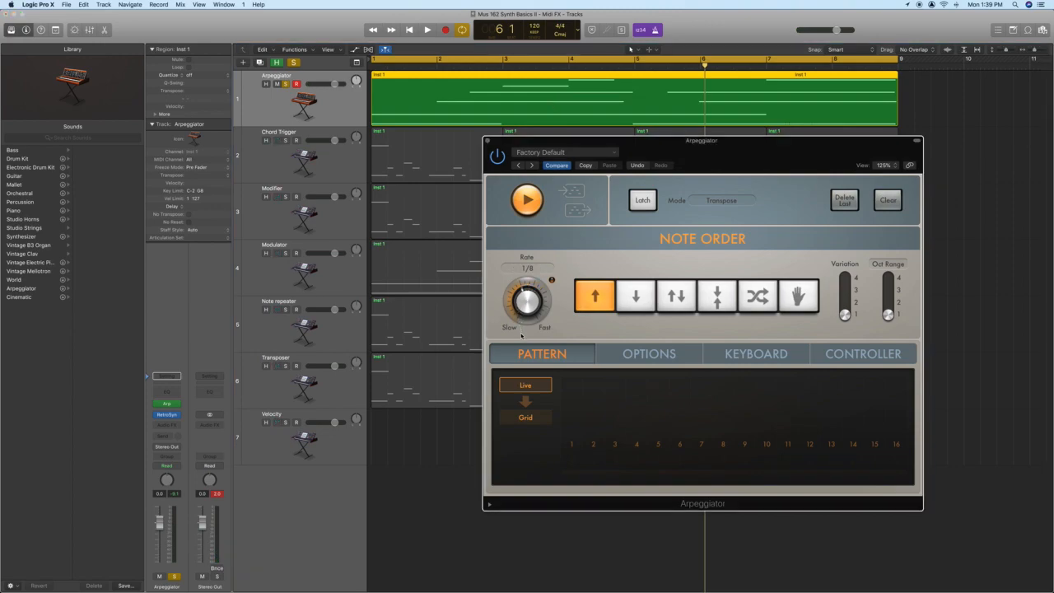
{"action": "key", "text": "space"}
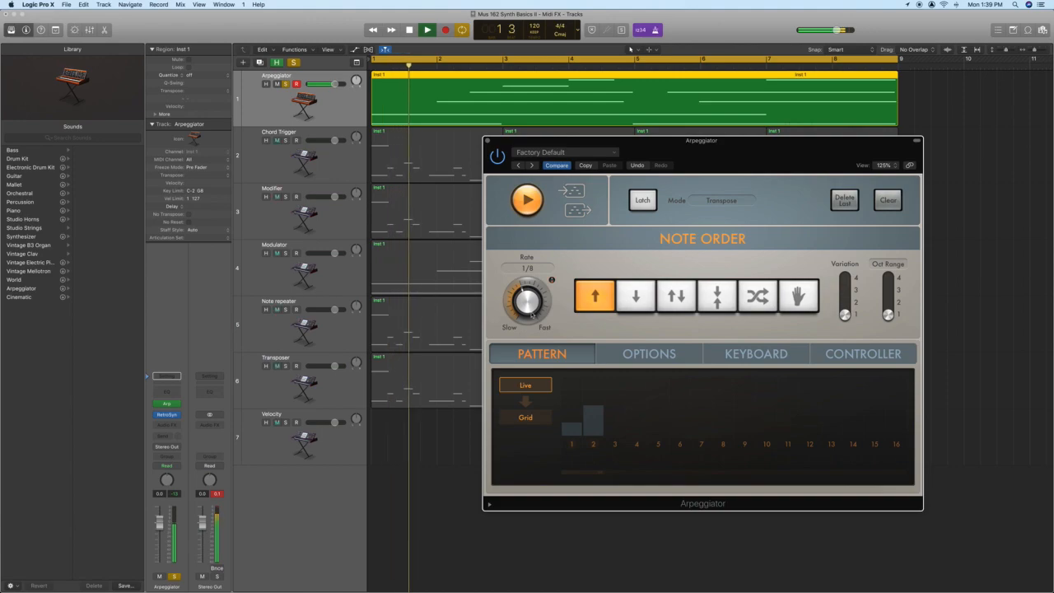
{"action": "left_click_drag", "start_coordinate": [527, 303], "coordinate": [529, 321]}
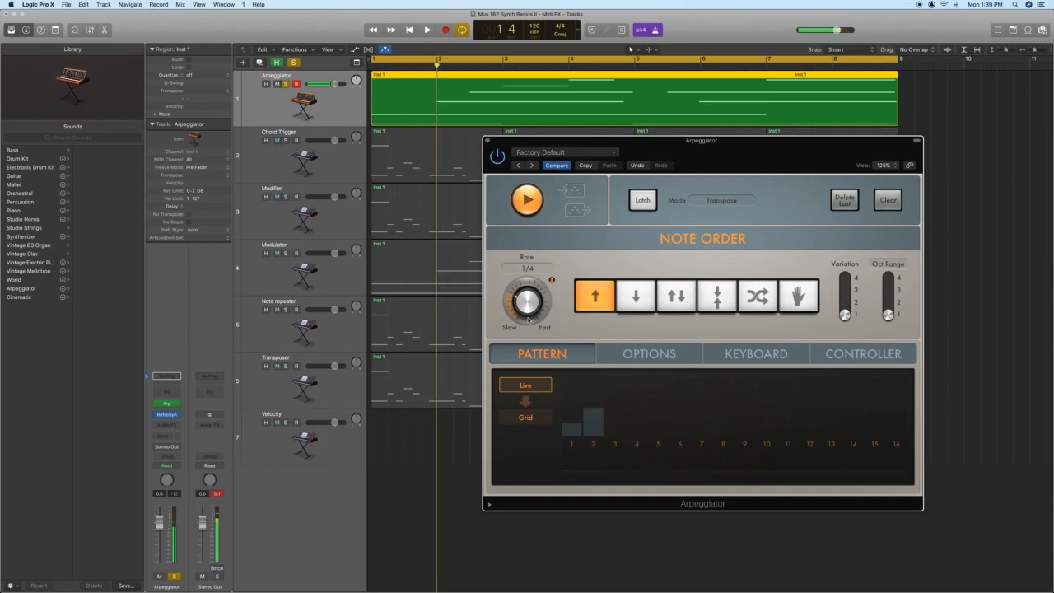
Play the arpeggio with the descending note order, and try the up-and-down and outside-in orders
{"action": "left_click", "coordinate": [636, 297]}
{"action": "key", "text": "space"}
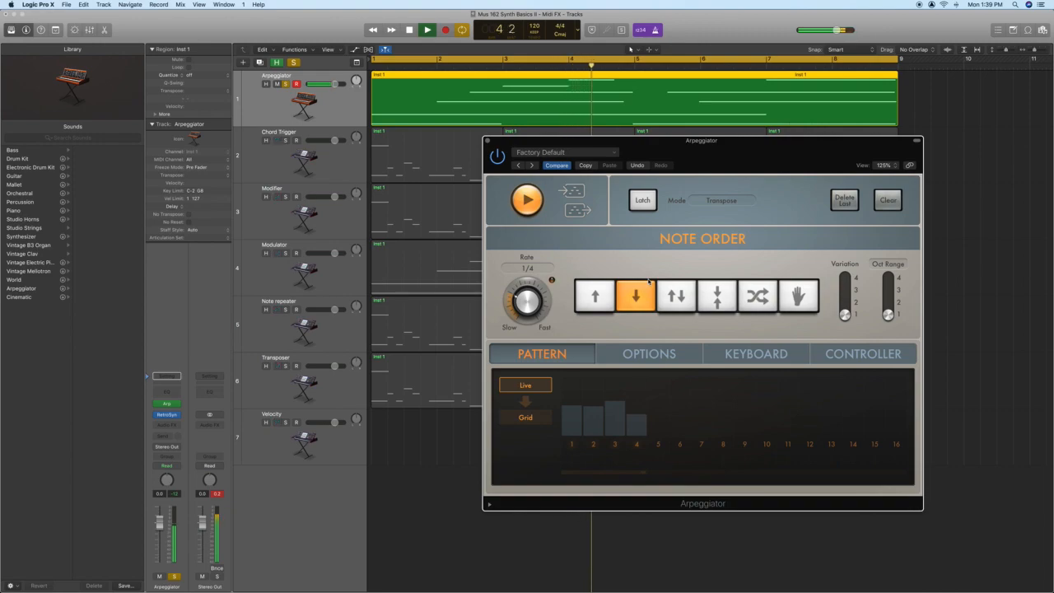
{"action": "key", "text": "space"}
{"action": "left_click", "coordinate": [677, 298]}
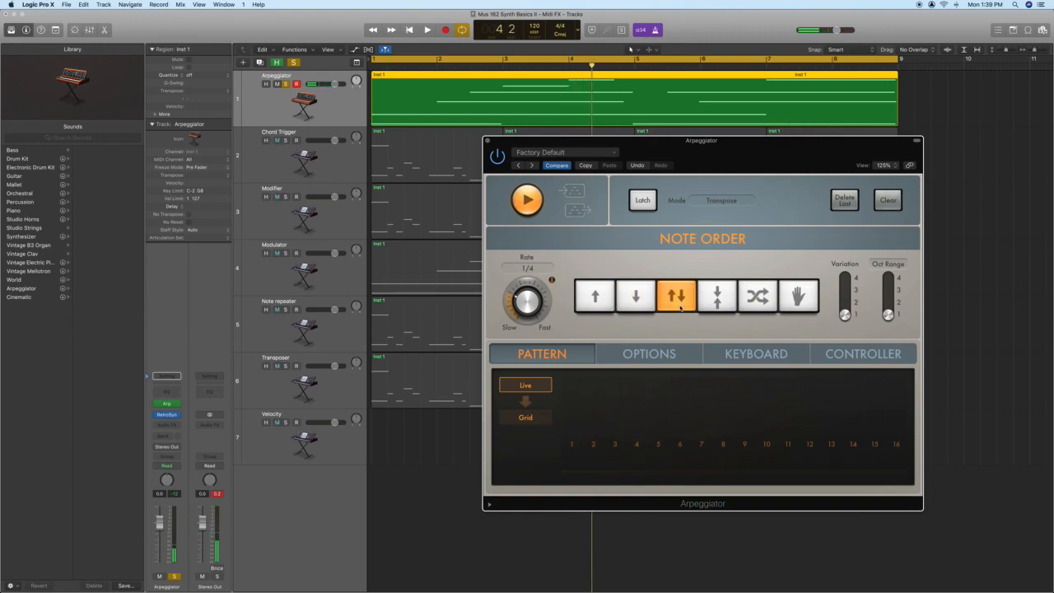
{"action": "left_click", "coordinate": [722, 304]}
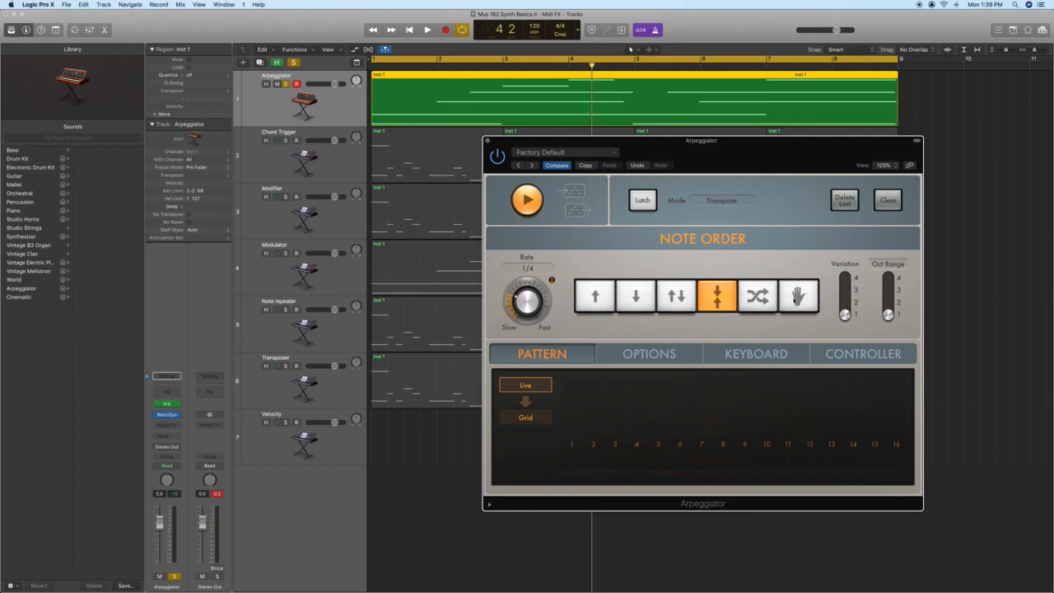
Set the arpeggiator's note order to as played with a rate of 1/8, and play the track
{"action": "left_click", "coordinate": [796, 298]}
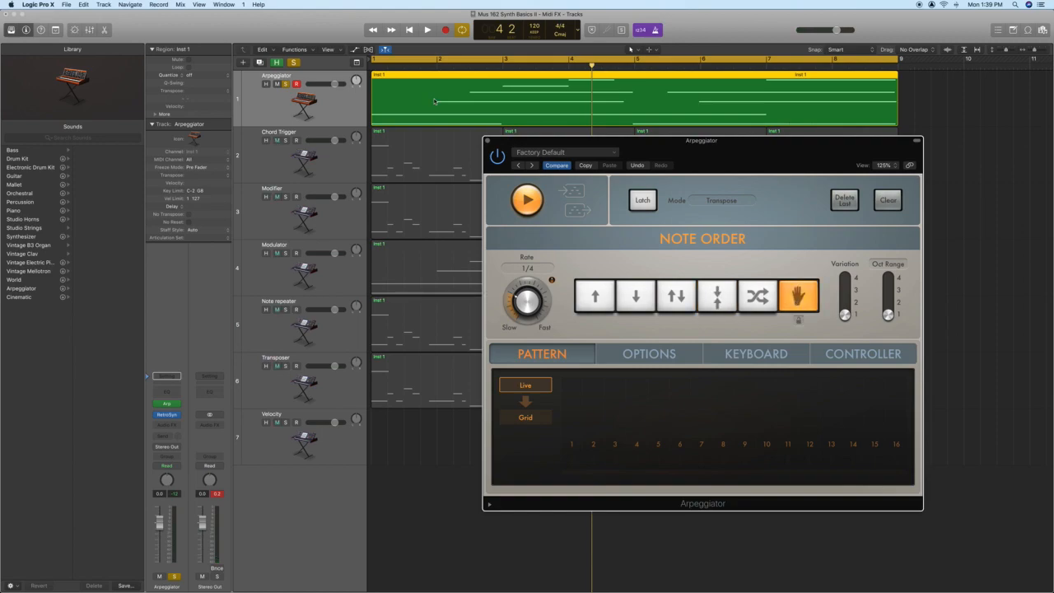
{"action": "left_click_drag", "start_coordinate": [527, 303], "coordinate": [526, 292]}
{"action": "key", "text": "space"}
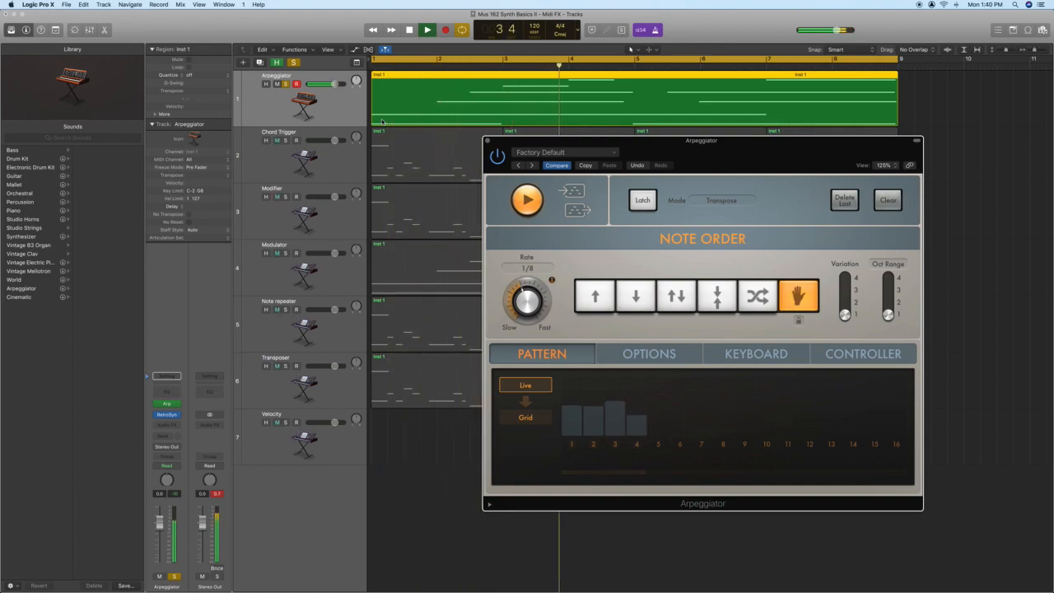
{"action": "key", "text": "space"}
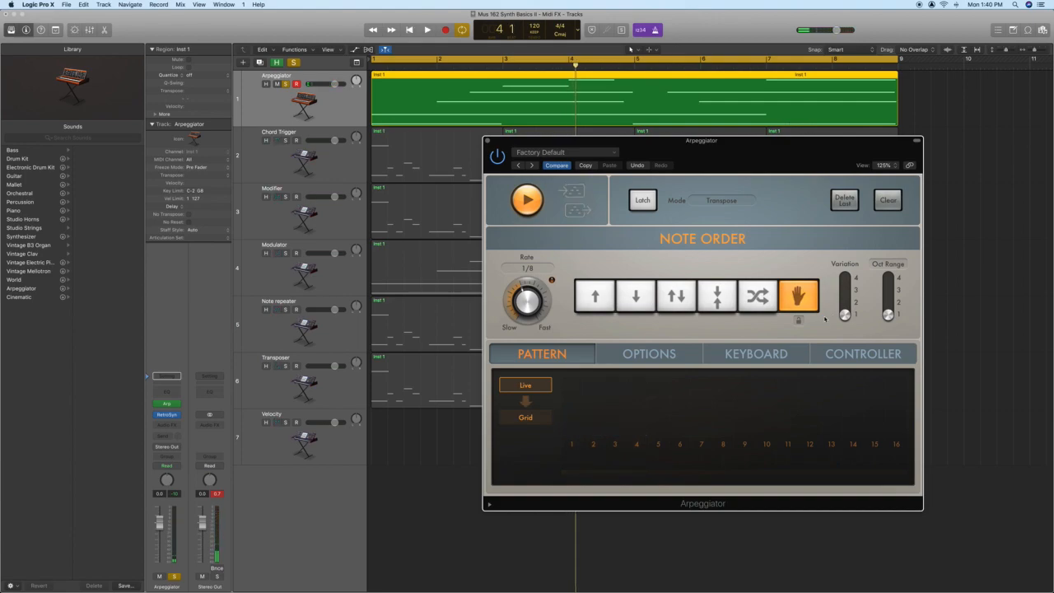
Set the arpeggiator's Variation to 4 and Oct Range to 3, and play the track
{"action": "left_click_drag", "start_coordinate": [845, 315], "coordinate": [845, 279]}
{"action": "left_click_drag", "start_coordinate": [888, 315], "coordinate": [889, 290]}
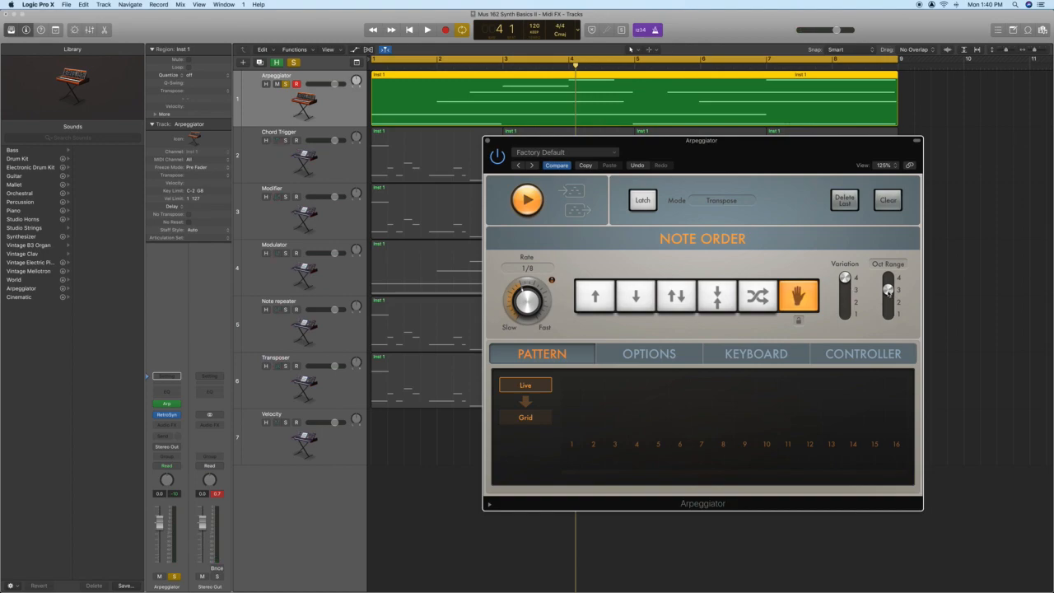
{"action": "key", "text": "space"}
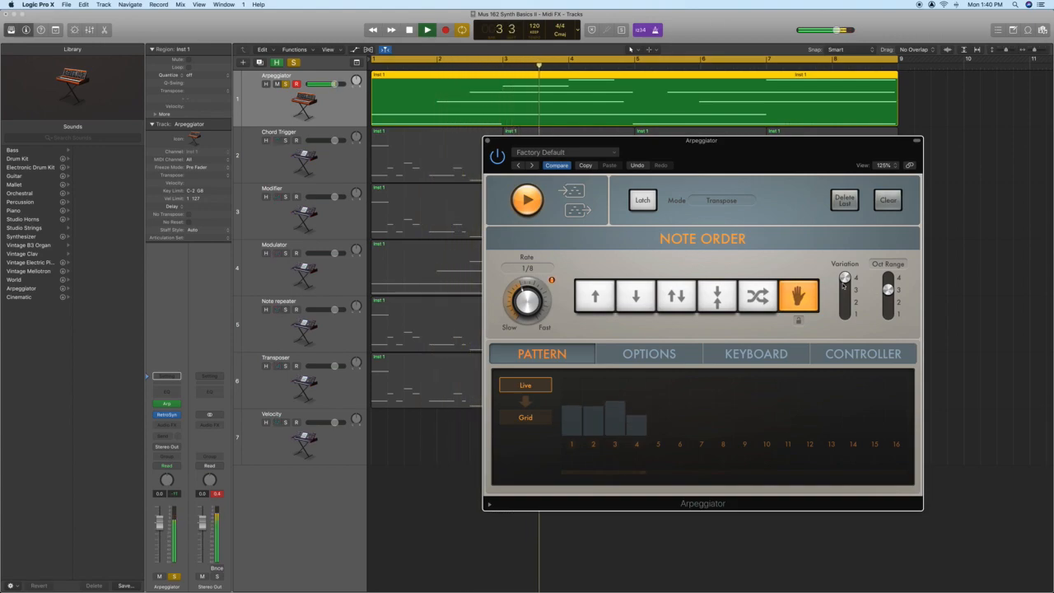
{"action": "key", "text": "space"}
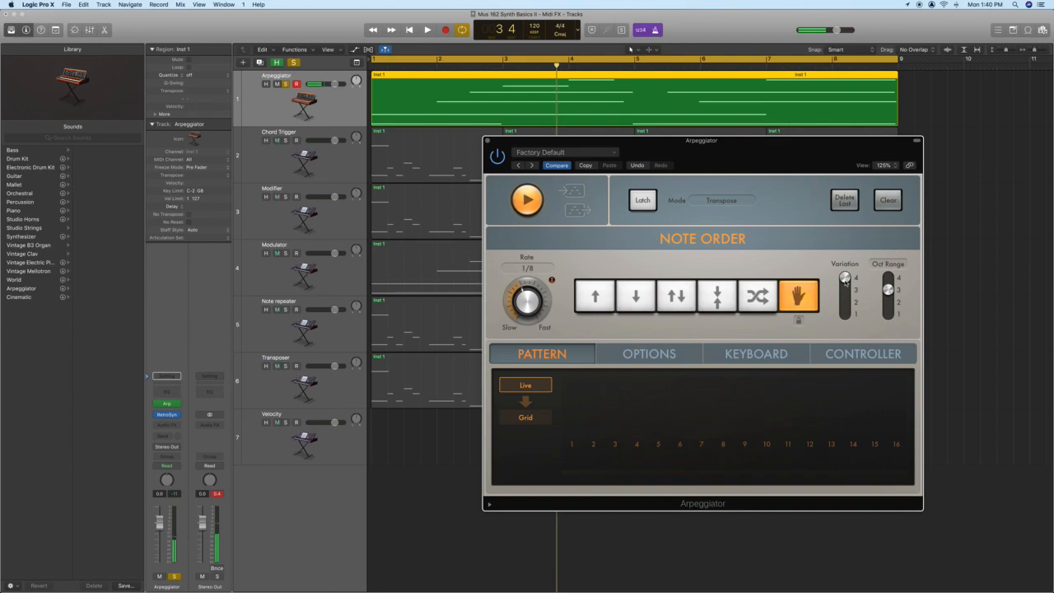
Examine the Arpeggiator's keyboard settings and its note length, velocity and swing options, and close the effect
{"action": "left_click", "coordinate": [634, 359]}
{"action": "left_click", "coordinate": [747, 352]}
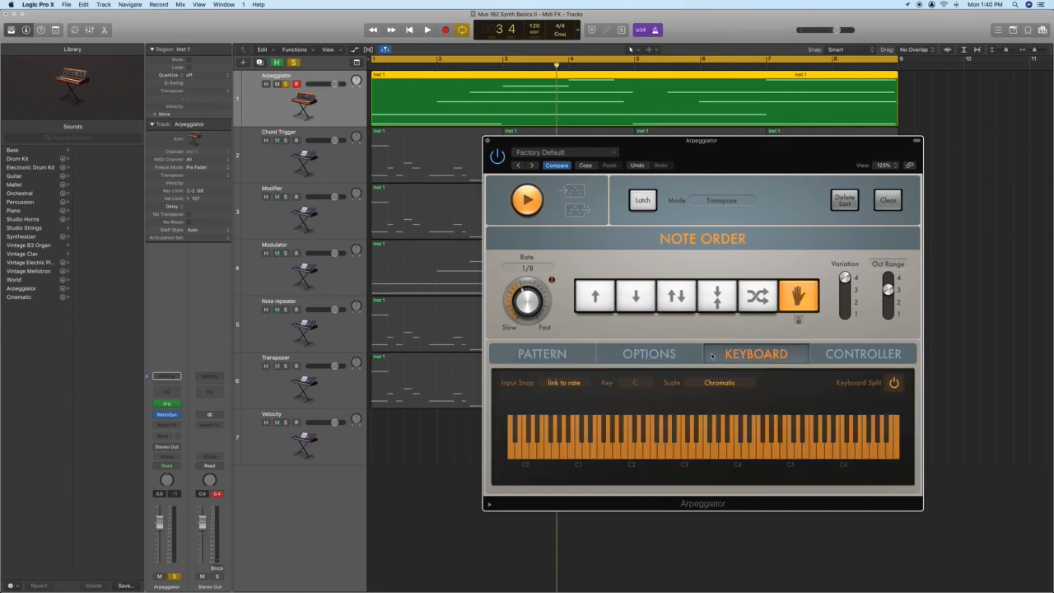
{"action": "left_click", "coordinate": [660, 353]}
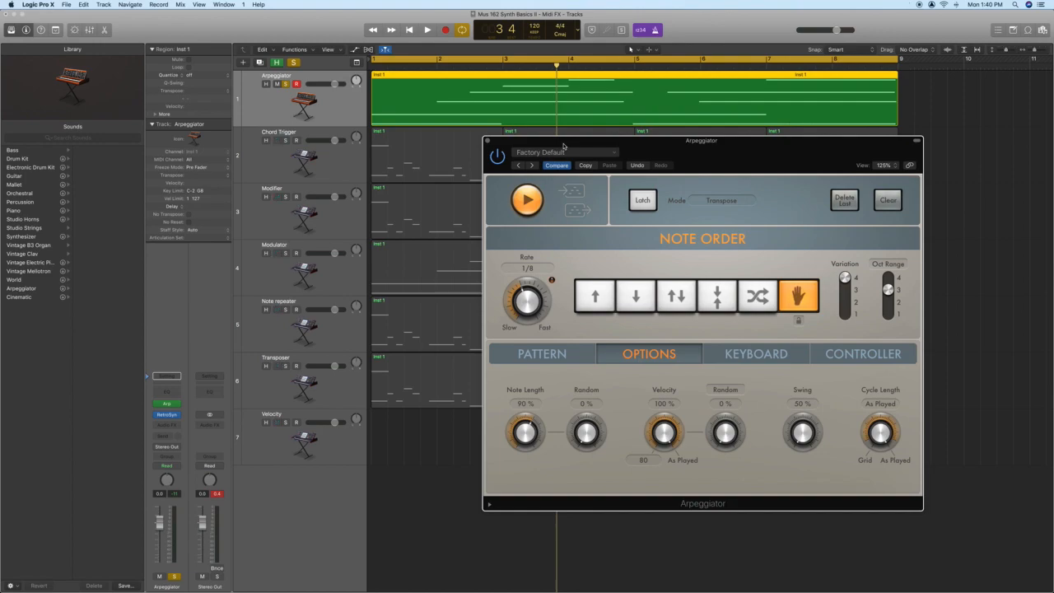
{"action": "left_click", "coordinate": [486, 140]}
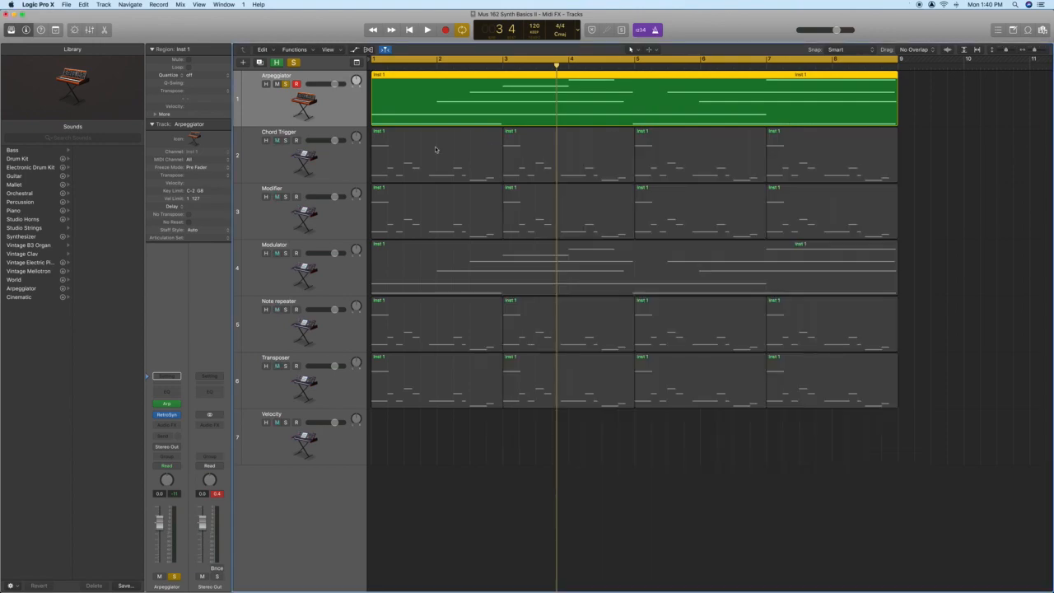
Unsolo the Arpeggiator track and solo the Chord Trigger track
{"action": "left_click", "coordinate": [285, 85]}
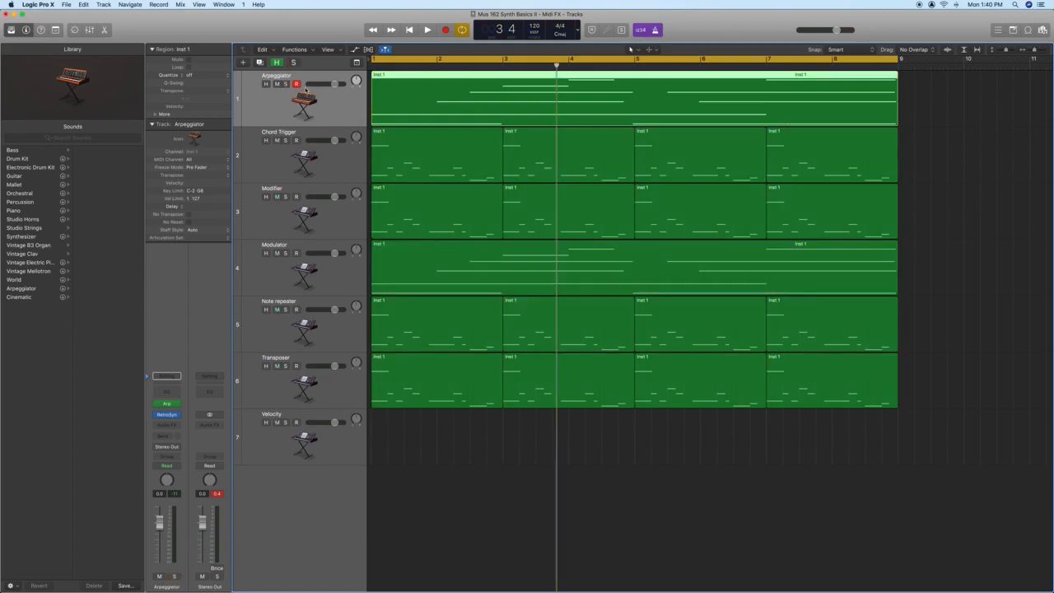
{"action": "left_click", "coordinate": [301, 145]}
{"action": "left_click", "coordinate": [286, 141]}
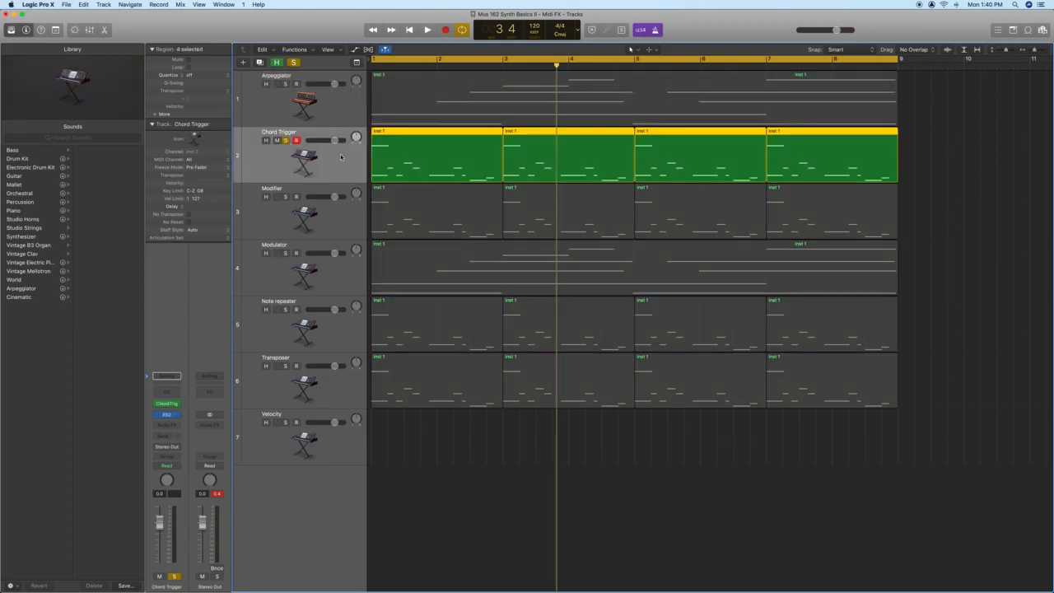
Open the Chord Trigger effect on its track and shift the trigger key range up one octave to start at C2
{"action": "left_click", "coordinate": [169, 404]}
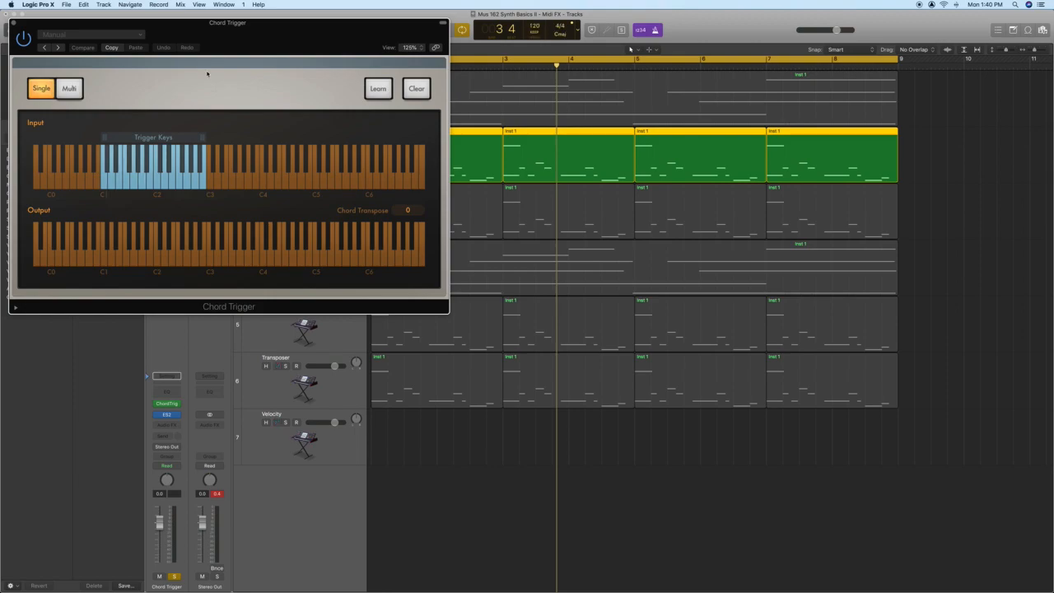
{"action": "left_click_drag", "start_coordinate": [39, 27], "coordinate": [564, 81]}
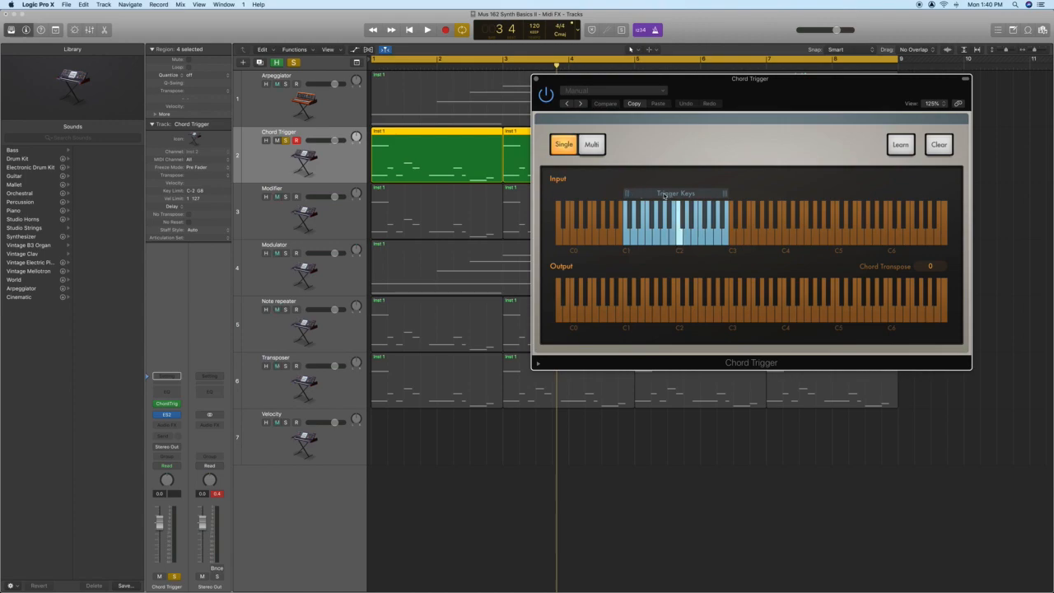
{"action": "left_click_drag", "start_coordinate": [657, 196], "coordinate": [709, 196]}
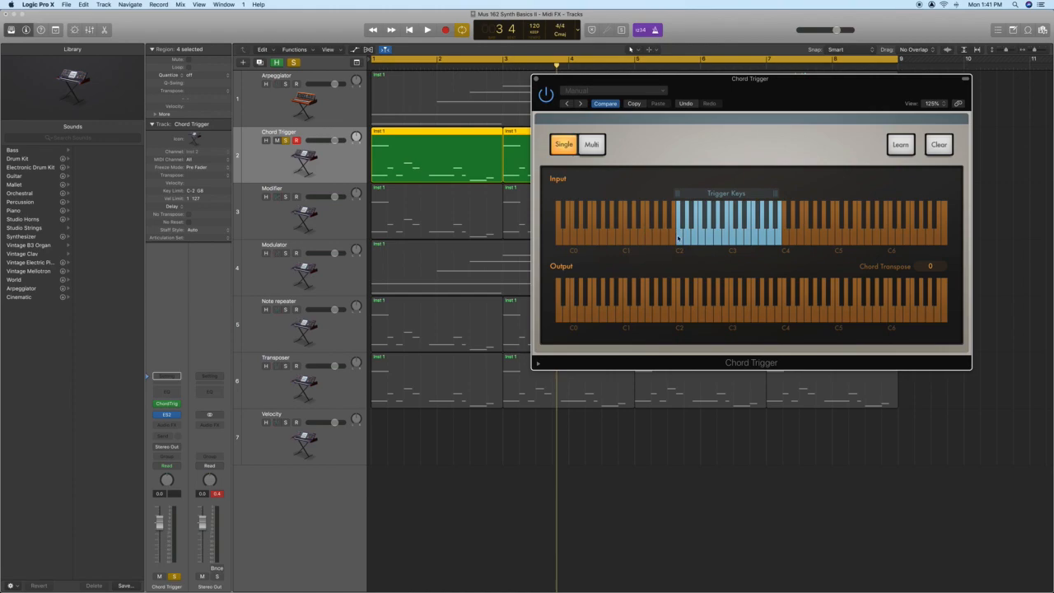
Play the C2 trigger key several times to audition the Chord Trigger without a chord
{"action": "left_click", "coordinate": [680, 237]}
{"action": "left_click", "coordinate": [680, 237]}
{"action": "left_click", "coordinate": [680, 239]}
{"action": "left_click", "coordinate": [679, 239]}
{"action": "left_click", "coordinate": [679, 239]}
{"action": "left_click", "coordinate": [680, 238]}
{"action": "left_click", "coordinate": [900, 147]}
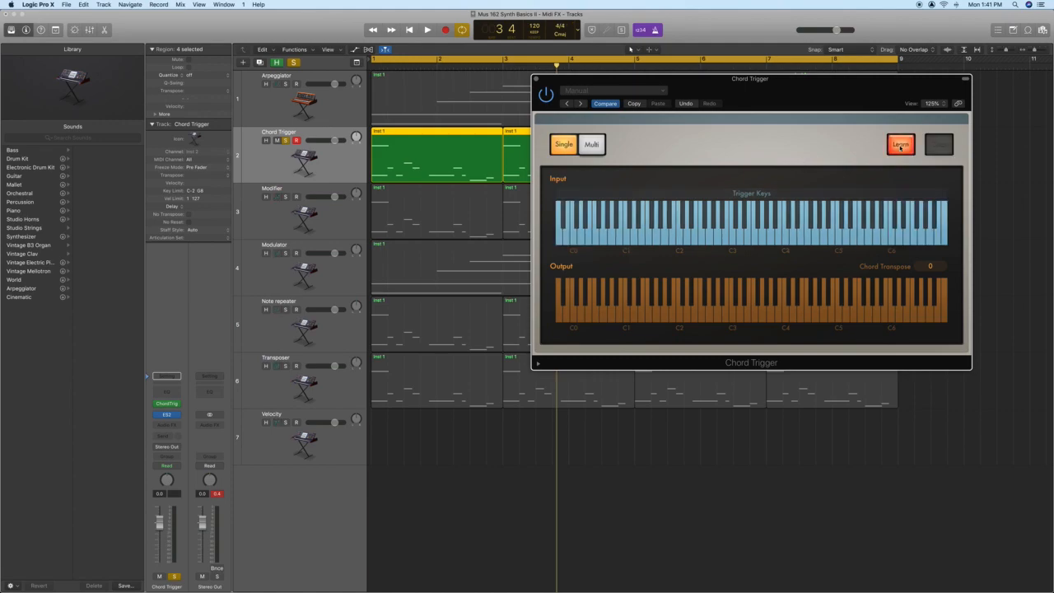
{"action": "left_click", "coordinate": [681, 238]}
{"action": "left_click", "coordinate": [681, 238]}
{"action": "left_click", "coordinate": [935, 146]}
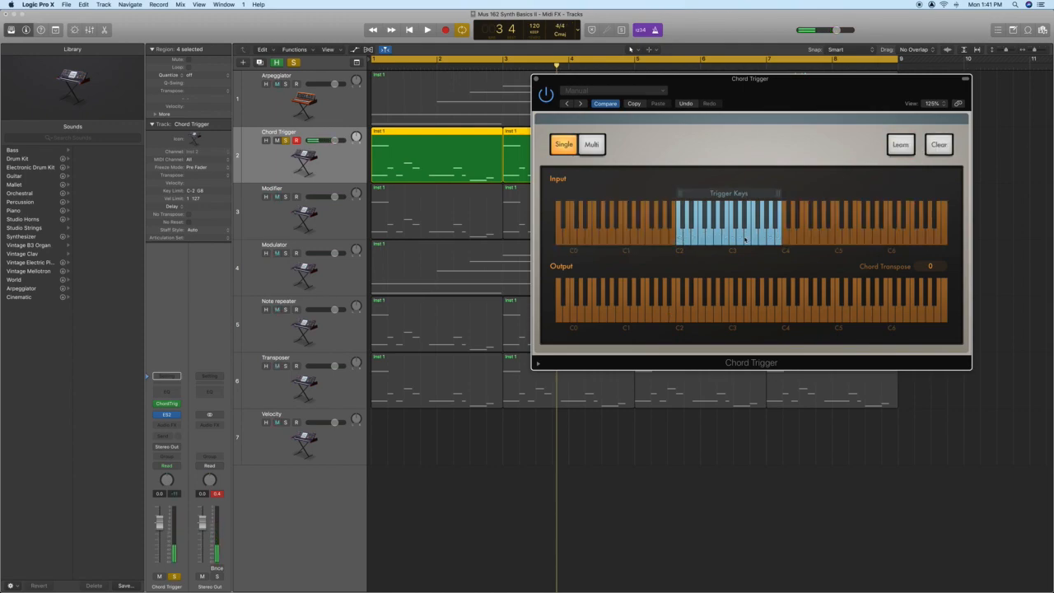
Teach the C2 trigger key a chord spanning C2 to G2, and play the chord from the D2 key
{"action": "left_click", "coordinate": [900, 146]}
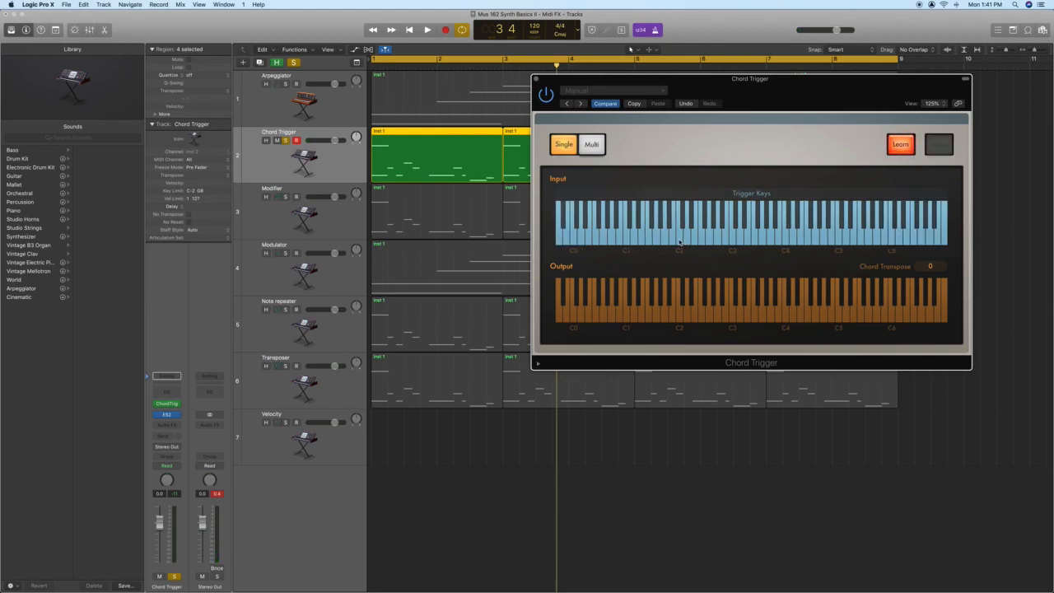
{"action": "left_click", "coordinate": [679, 240]}
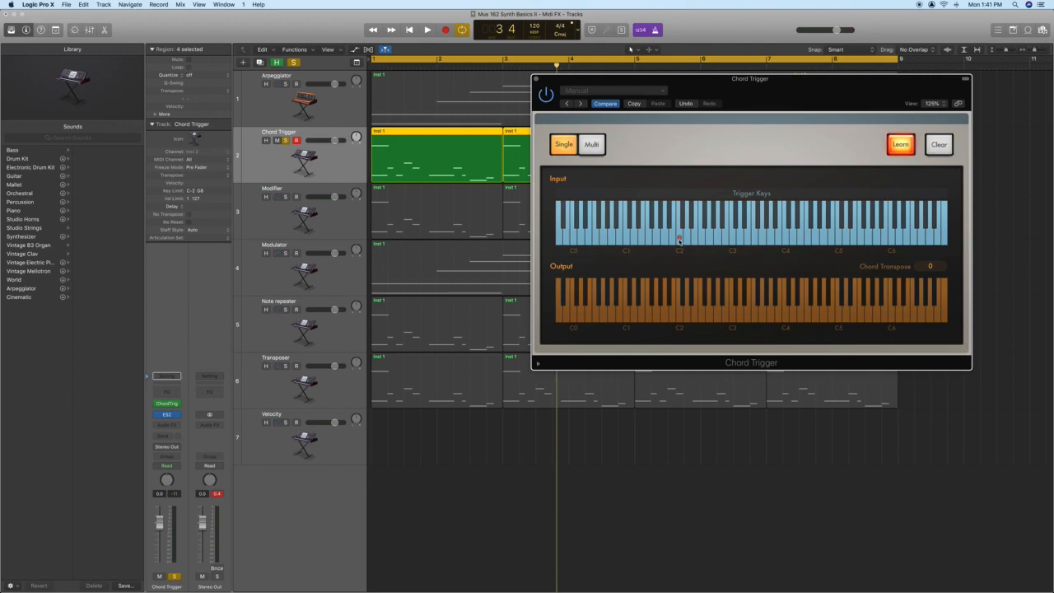
{"action": "left_click", "coordinate": [679, 320]}
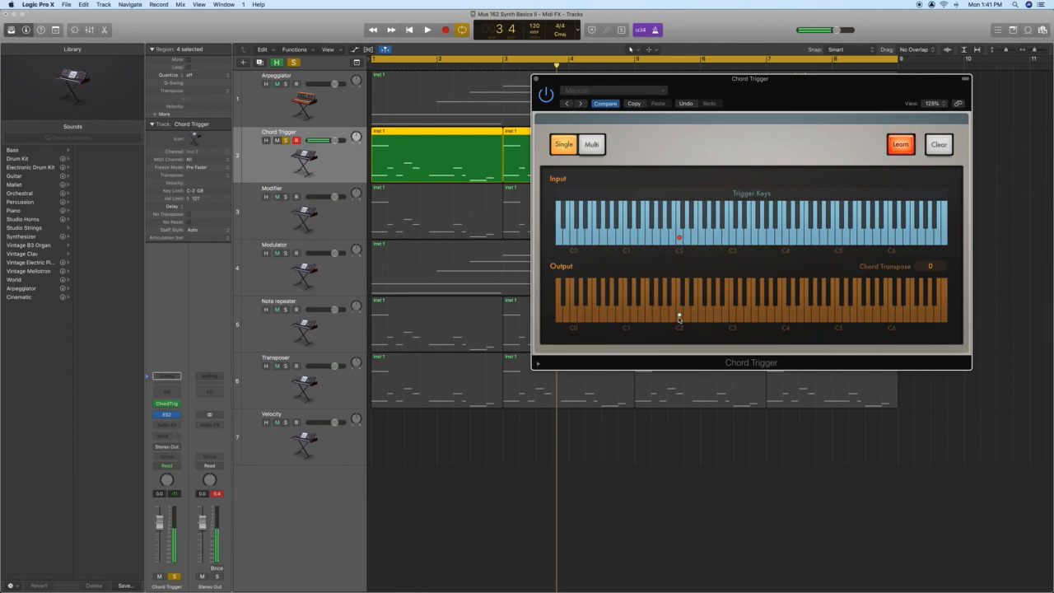
{"action": "left_click", "coordinate": [709, 317]}
{"action": "left_click", "coordinate": [901, 145]}
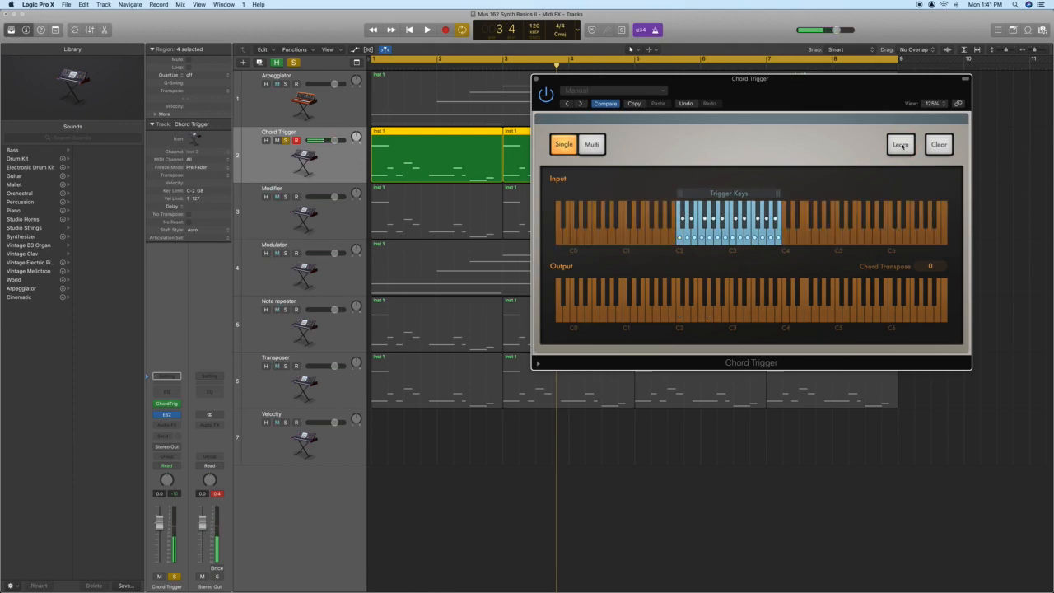
{"action": "left_click", "coordinate": [687, 239]}
{"action": "left_click", "coordinate": [686, 238]}
Relearn the chord on the C2 trigger key with output notes including C2, E2 and G2
{"action": "left_click", "coordinate": [902, 146]}
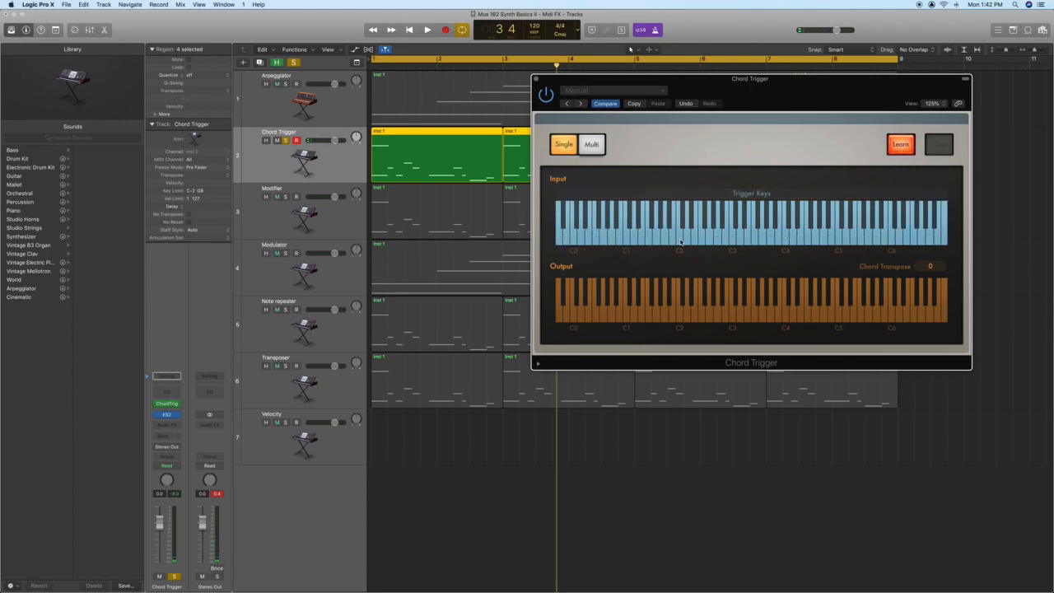
{"action": "left_click", "coordinate": [694, 314]}
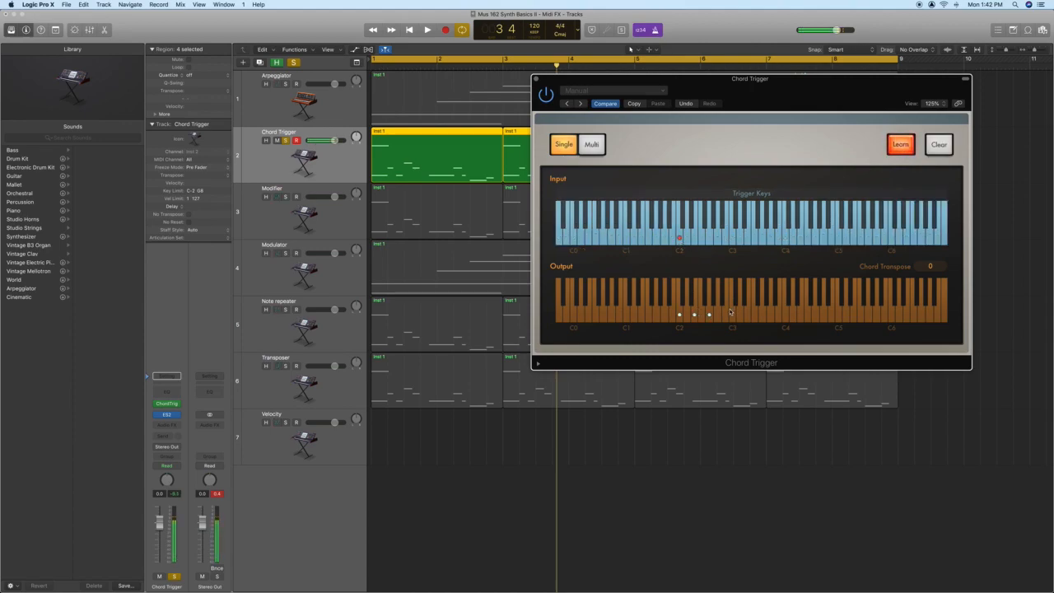
{"action": "left_click", "coordinate": [896, 145]}
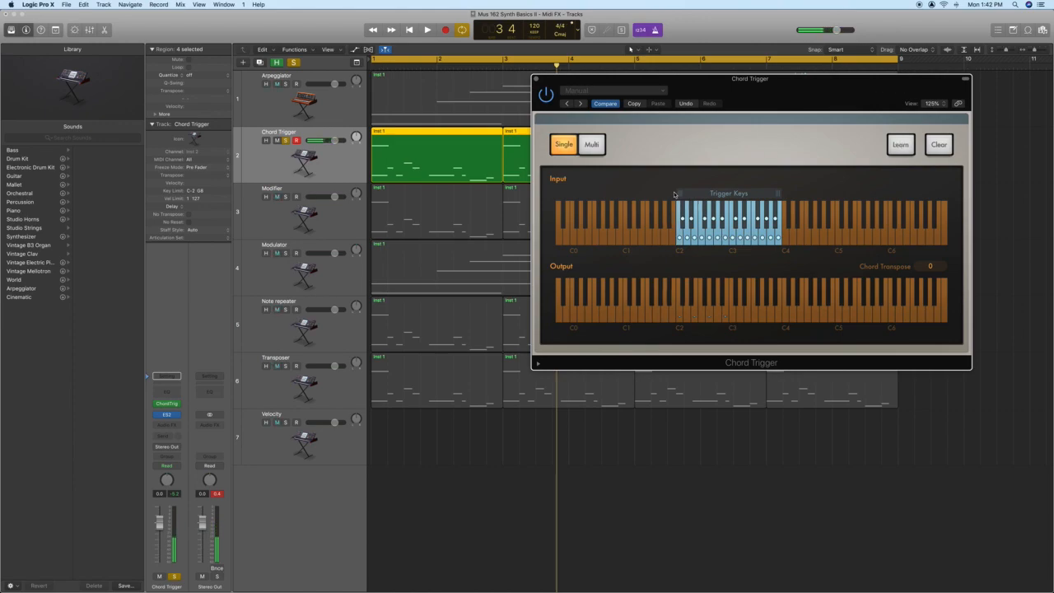
Extend the trigger key range up to B5, and bring its lower limit down to A0 and back to C2
{"action": "left_click_drag", "start_coordinate": [678, 193], "coordinate": [607, 192]}
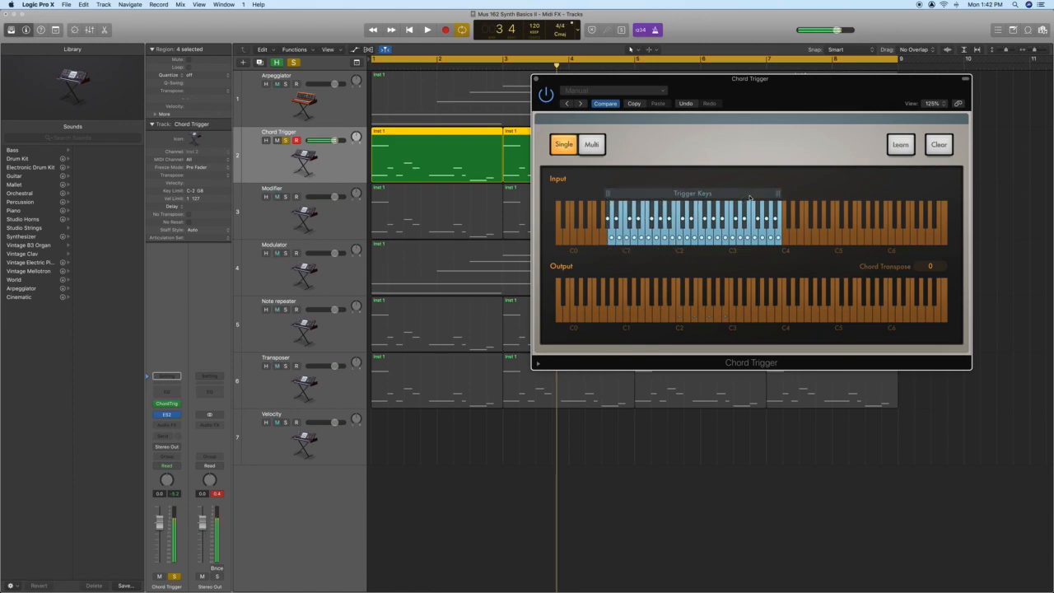
{"action": "left_click_drag", "start_coordinate": [779, 194], "coordinate": [887, 193]}
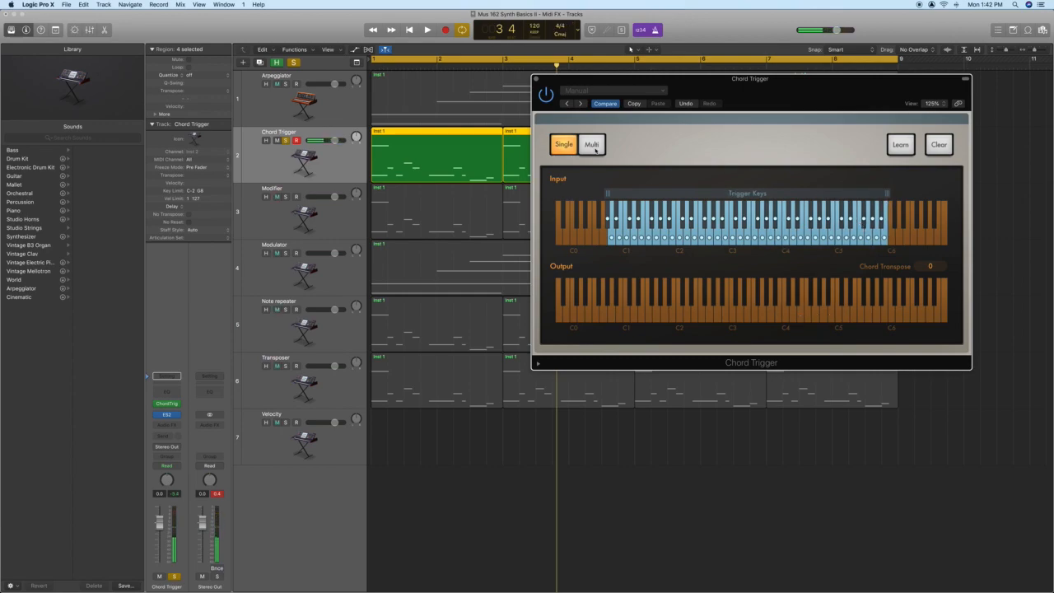
{"action": "left_click_drag", "start_coordinate": [607, 193], "coordinate": [677, 193]}
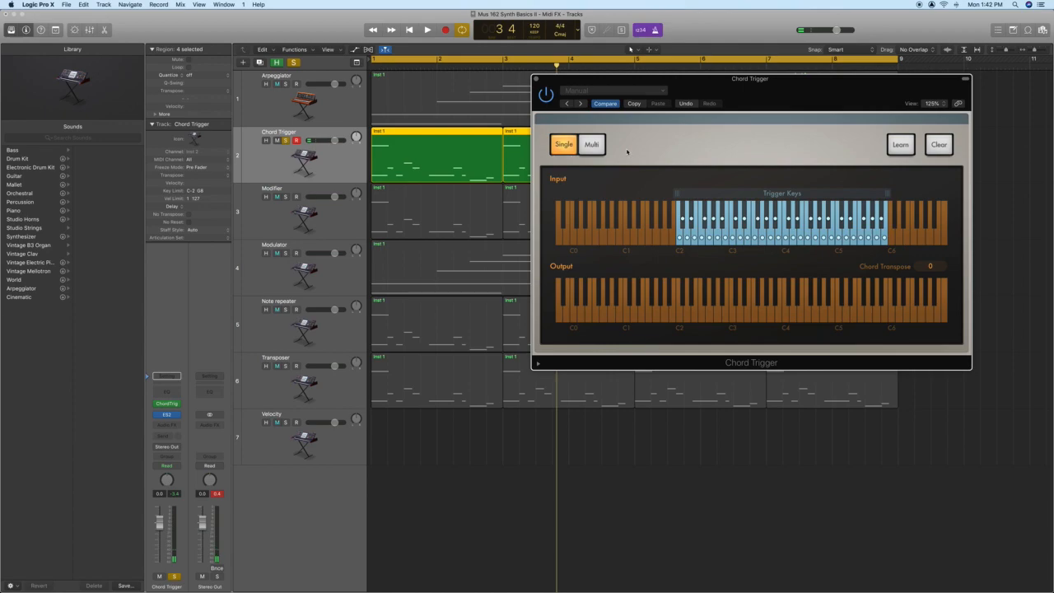
Switch to Multi mode, shift the trigger range up to start at C2, and teach the C2 key a chord including G1, C2 and E2
{"action": "left_click", "coordinate": [592, 144]}
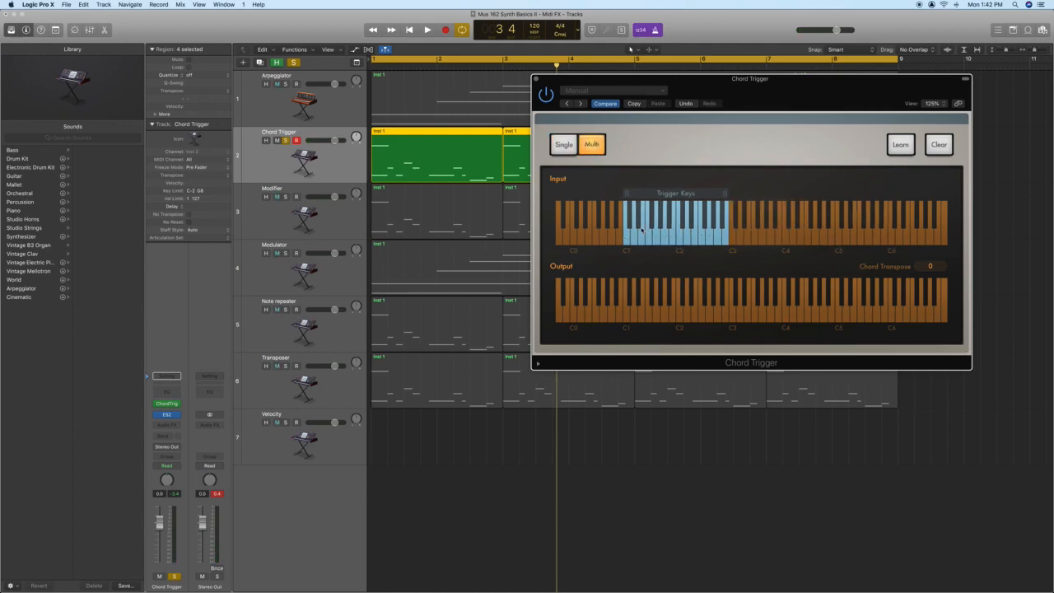
{"action": "left_click_drag", "start_coordinate": [632, 202], "coordinate": [680, 246]}
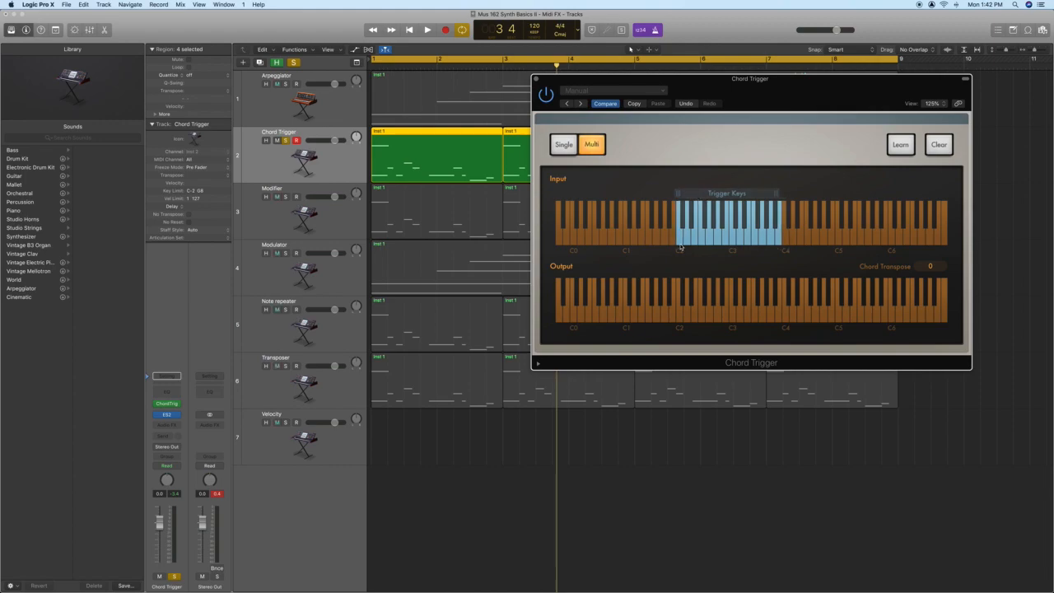
{"action": "left_click", "coordinate": [900, 144]}
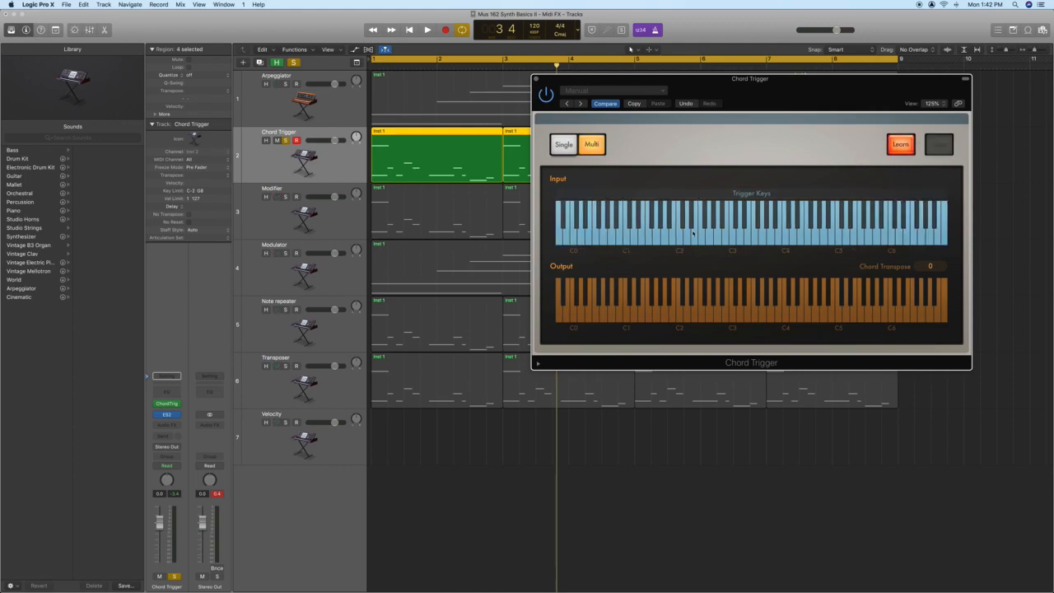
{"action": "left_click", "coordinate": [679, 239]}
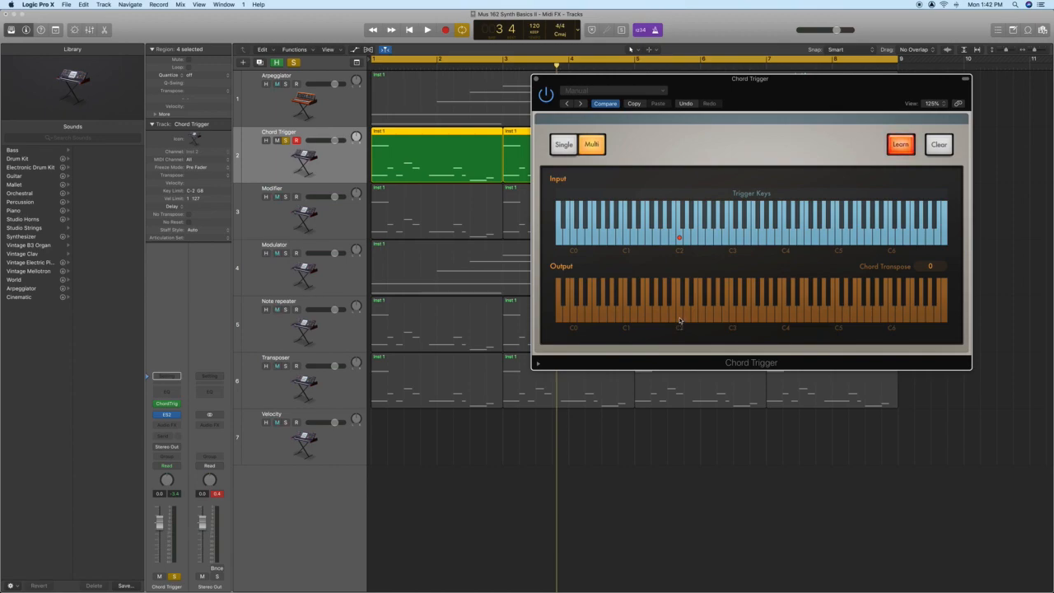
{"action": "left_click", "coordinate": [680, 318]}
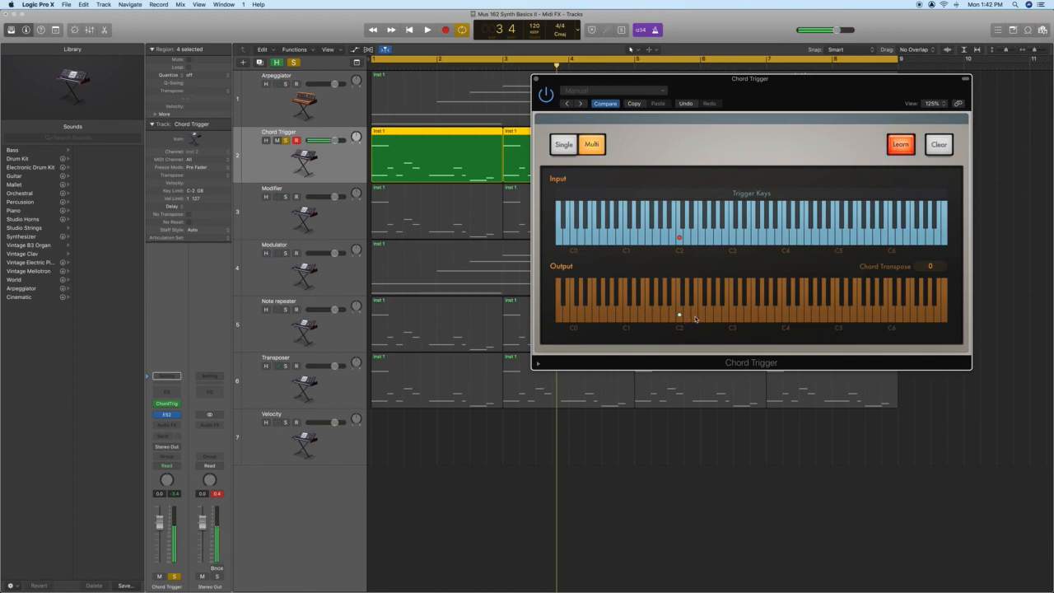
{"action": "left_click", "coordinate": [694, 318]}
{"action": "left_click", "coordinate": [657, 318]}
{"action": "left_click", "coordinate": [900, 148]}
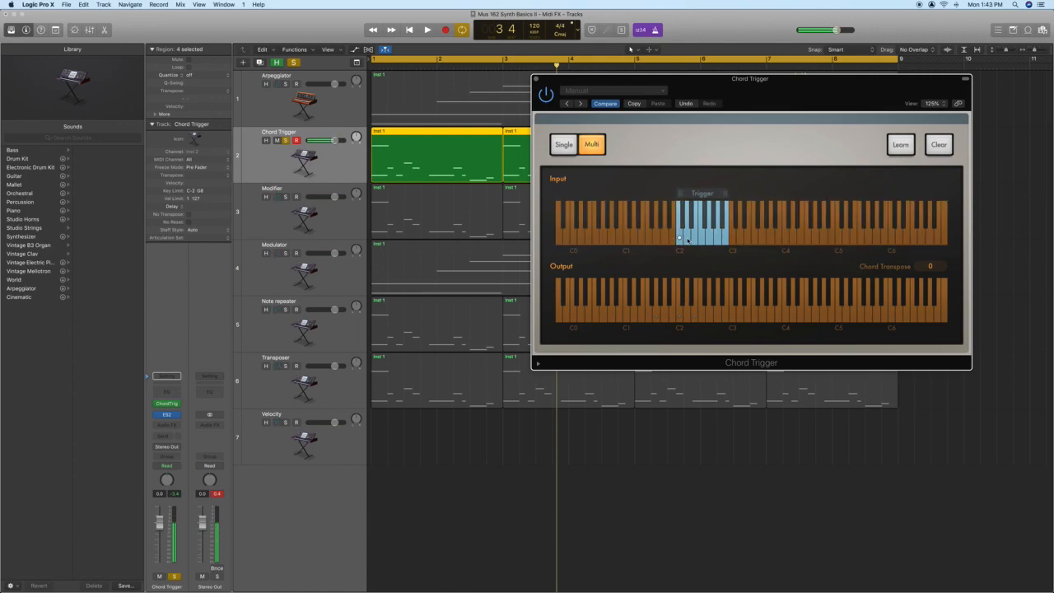
Teach the D2 trigger key its own chord with the output notes D2, F2, A2 and C3
{"action": "left_click", "coordinate": [688, 240]}
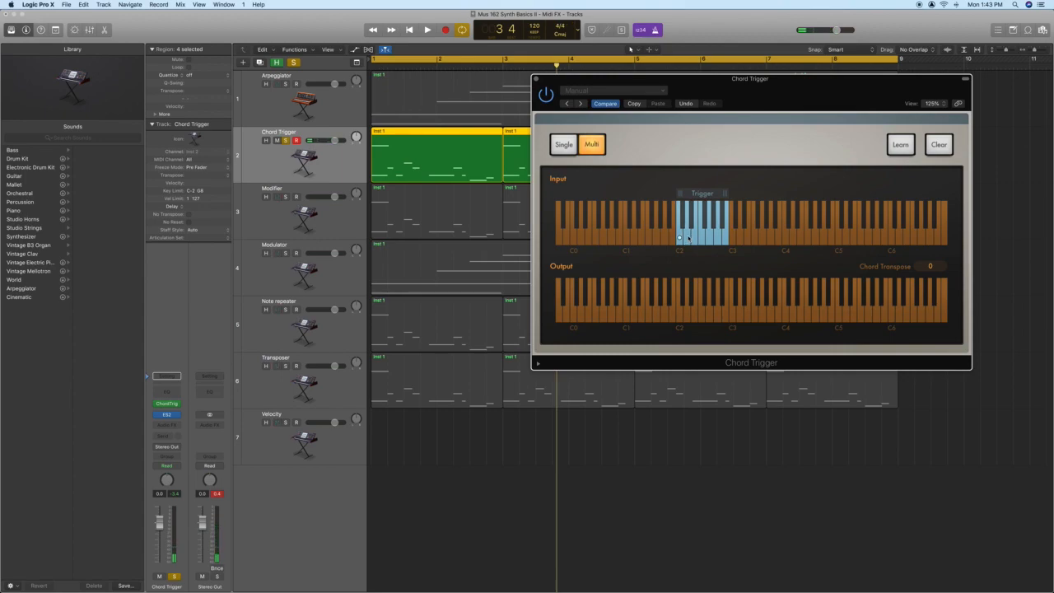
{"action": "left_click", "coordinate": [894, 146]}
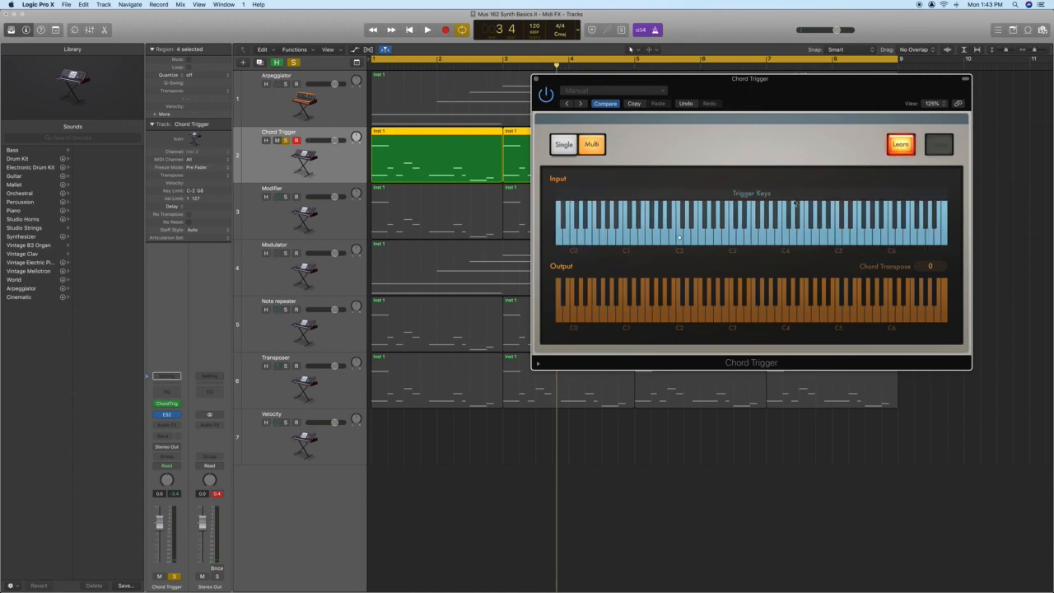
{"action": "left_click", "coordinate": [688, 239]}
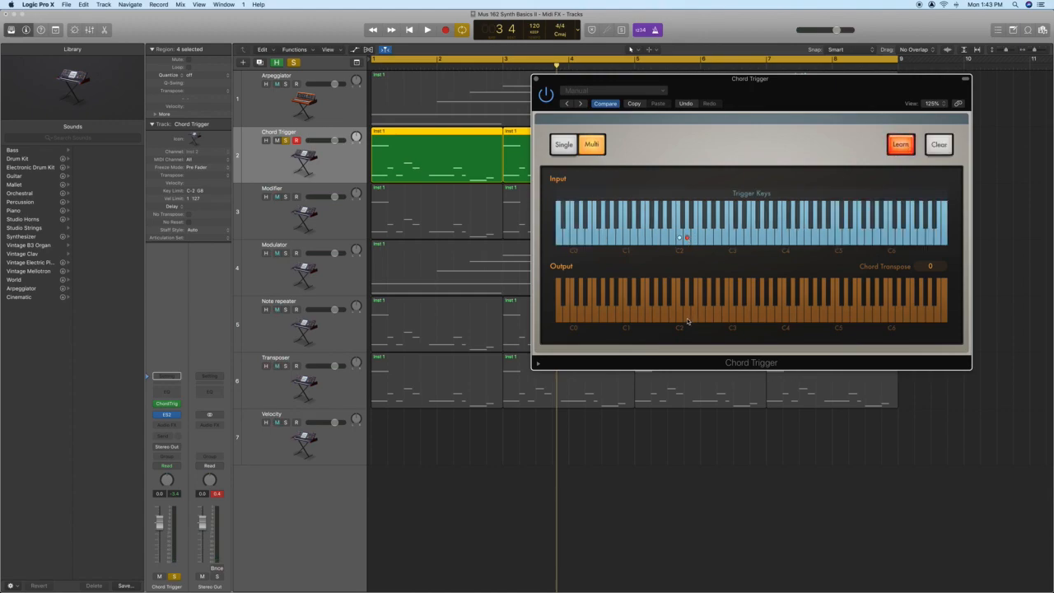
{"action": "left_click", "coordinate": [688, 319]}
{"action": "left_click", "coordinate": [703, 315]}
{"action": "left_click", "coordinate": [718, 316]}
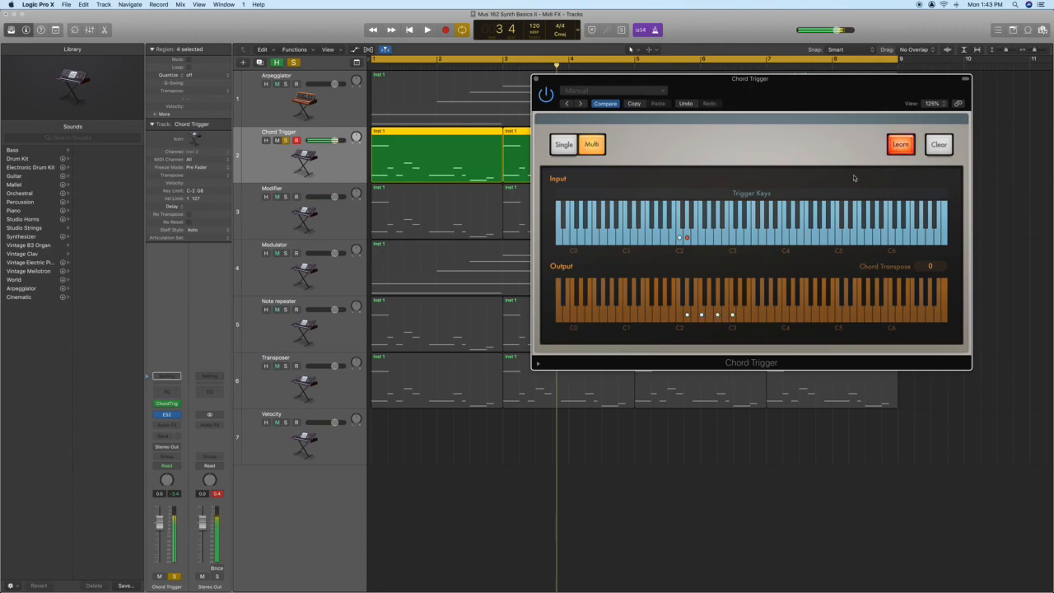
{"action": "left_click", "coordinate": [905, 146]}
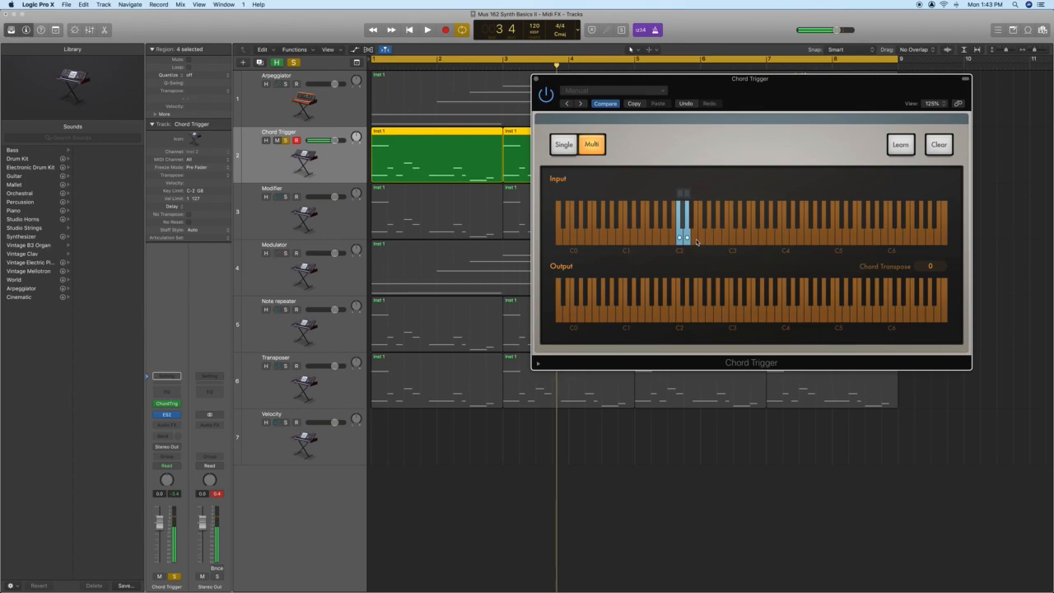
Teach the E2 trigger key its own chord built up from output note E2
{"action": "left_click", "coordinate": [898, 145]}
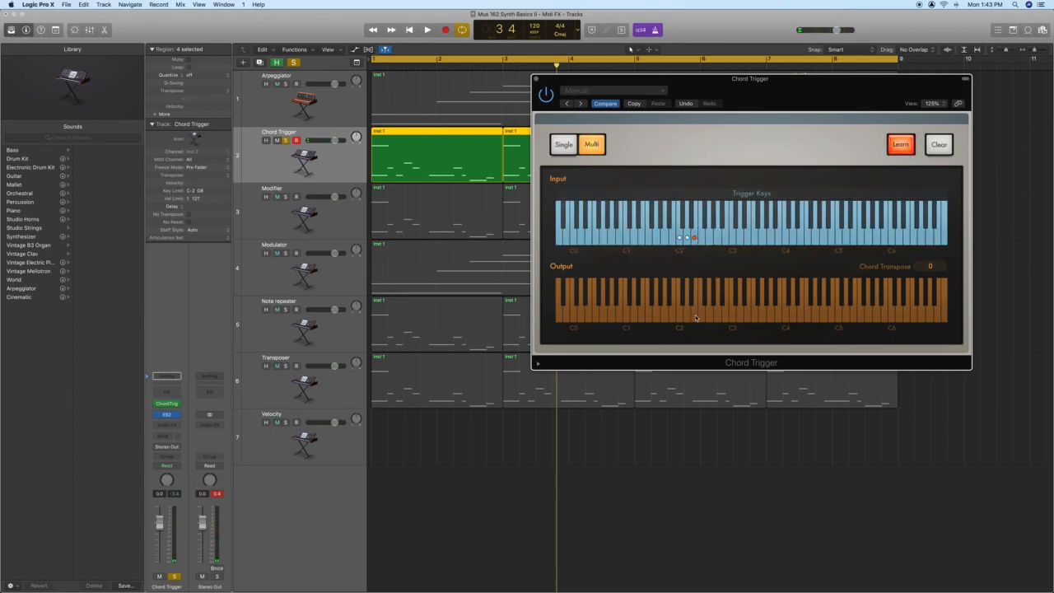
{"action": "left_click", "coordinate": [696, 316]}
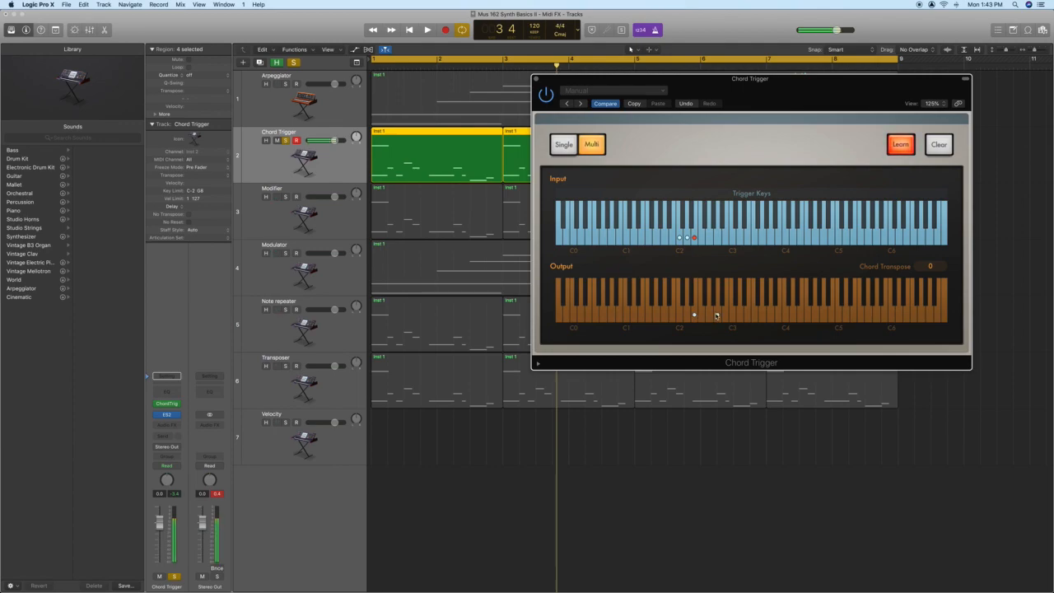
{"action": "left_click", "coordinate": [723, 303]}
{"action": "left_click", "coordinate": [905, 149]}
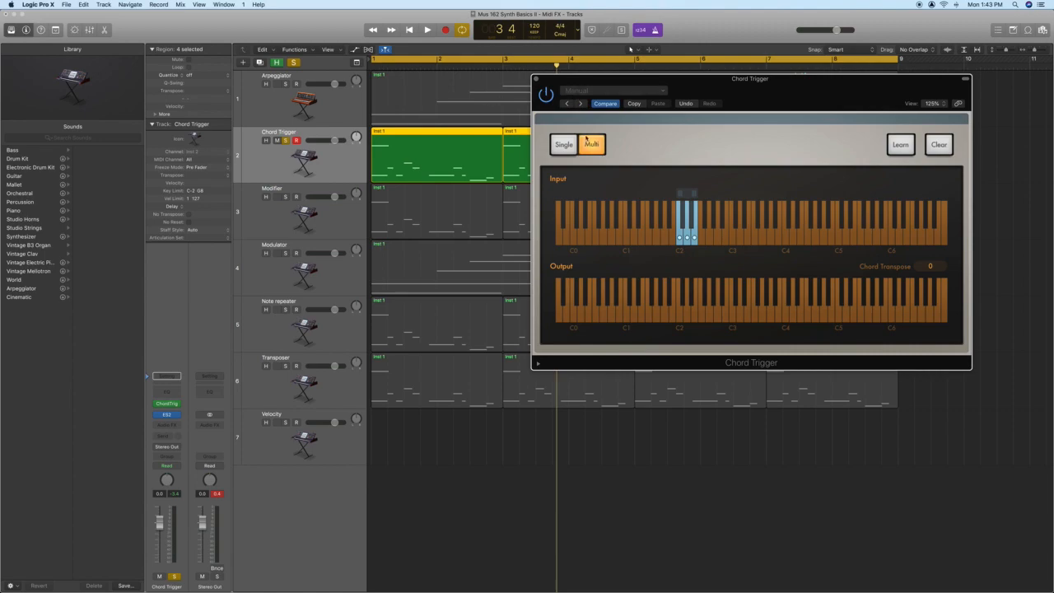
Return the Chord Trigger to Single mode and close the effect window
{"action": "left_click", "coordinate": [565, 145]}
{"action": "left_click", "coordinate": [536, 80]}
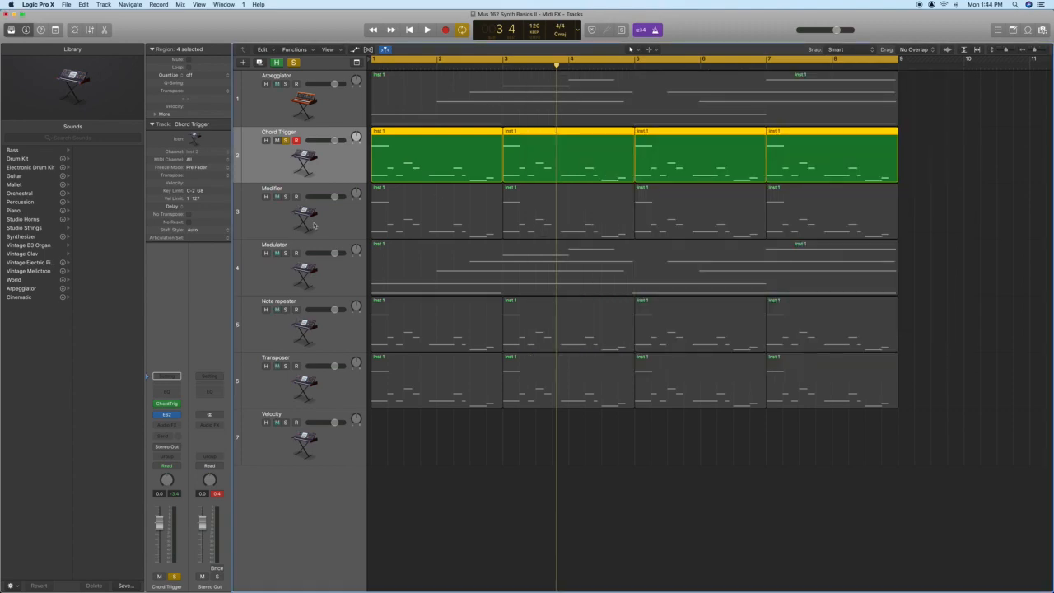
Open the Modifier effect on the Modifier track and place its window over the arrangement area
{"action": "left_click", "coordinate": [343, 223]}
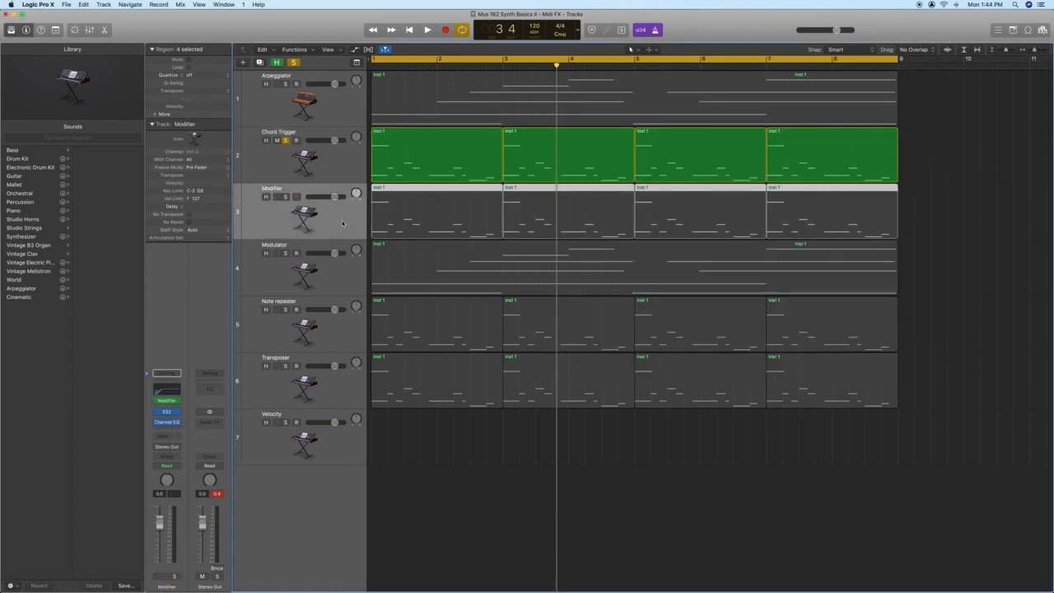
{"action": "left_click", "coordinate": [167, 400]}
{"action": "left_click_drag", "start_coordinate": [154, 19], "coordinate": [717, 70]}
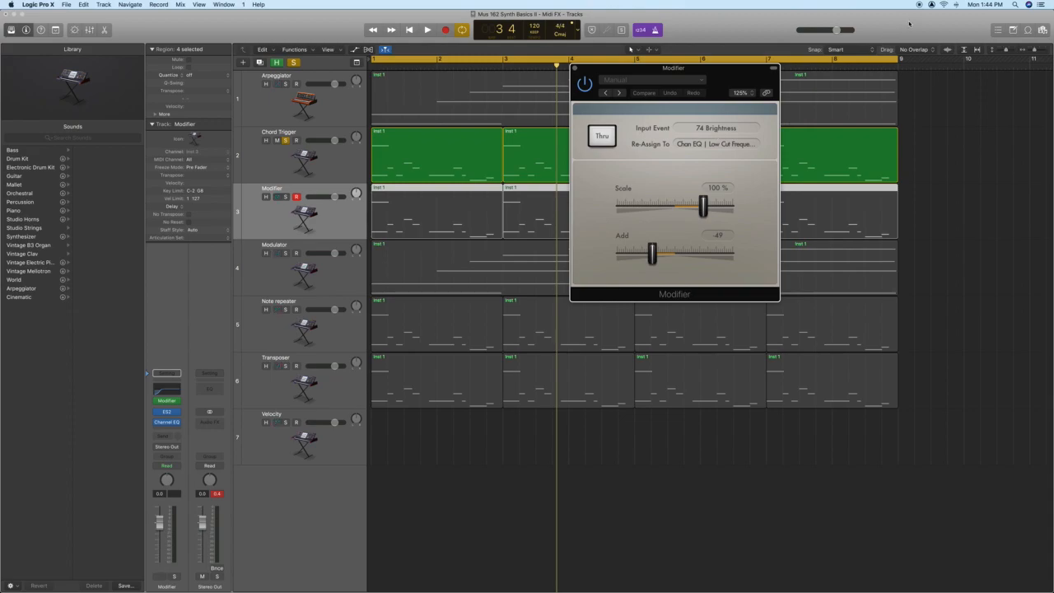
Shrink the Logic window, and scale down the Photo Booth camera window and place it beside the tracks
{"action": "left_click_drag", "start_coordinate": [1052, 591], "coordinate": [649, 555]}
{"action": "left_click", "coordinate": [789, 13]}
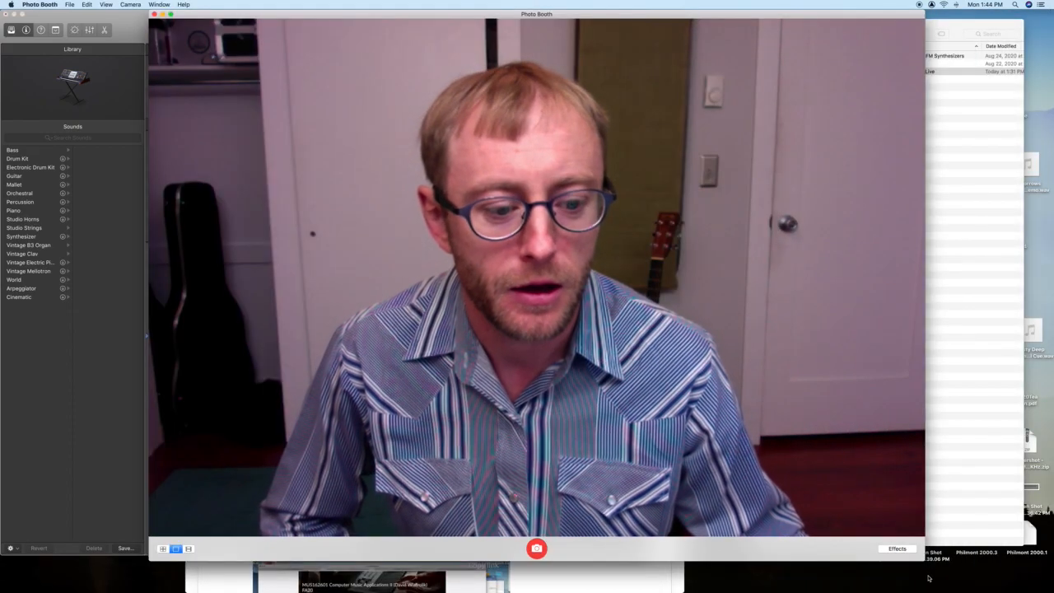
{"action": "left_click_drag", "start_coordinate": [924, 560], "coordinate": [505, 369]}
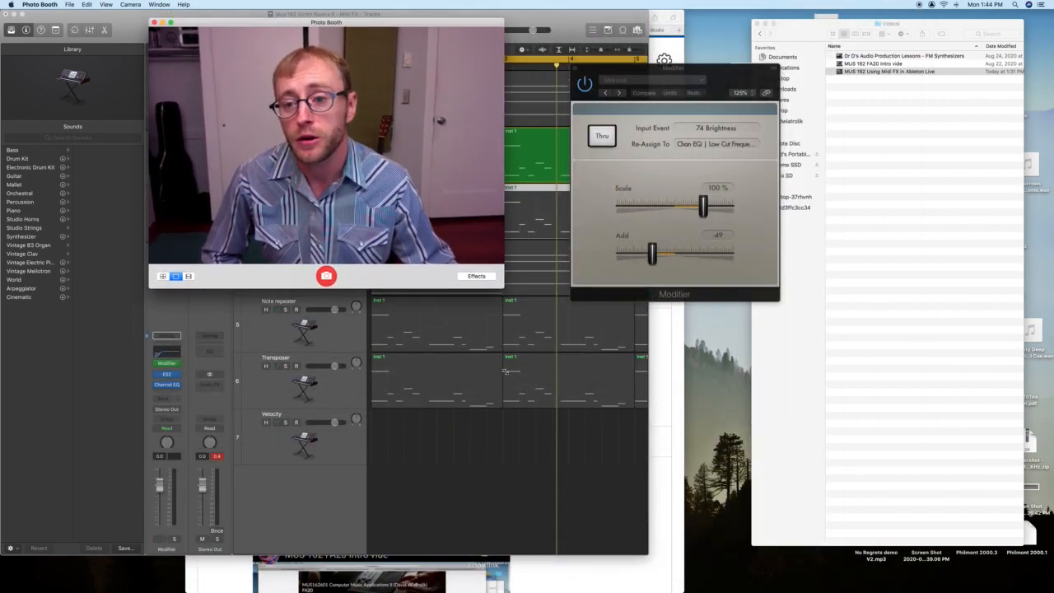
{"action": "left_click_drag", "start_coordinate": [315, 24], "coordinate": [833, 308]}
Close the Modifier effect window and remove the Modifier plug-in from the Modifier track
{"action": "left_click_drag", "start_coordinate": [677, 70], "coordinate": [778, 31]}
{"action": "left_click", "coordinate": [677, 30]}
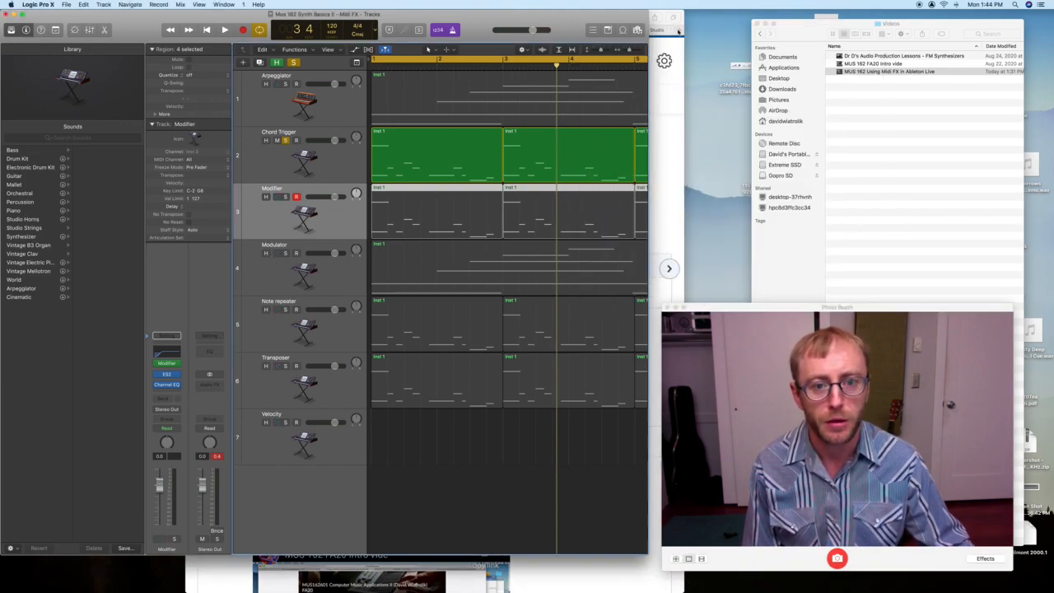
{"action": "left_click", "coordinate": [179, 368]}
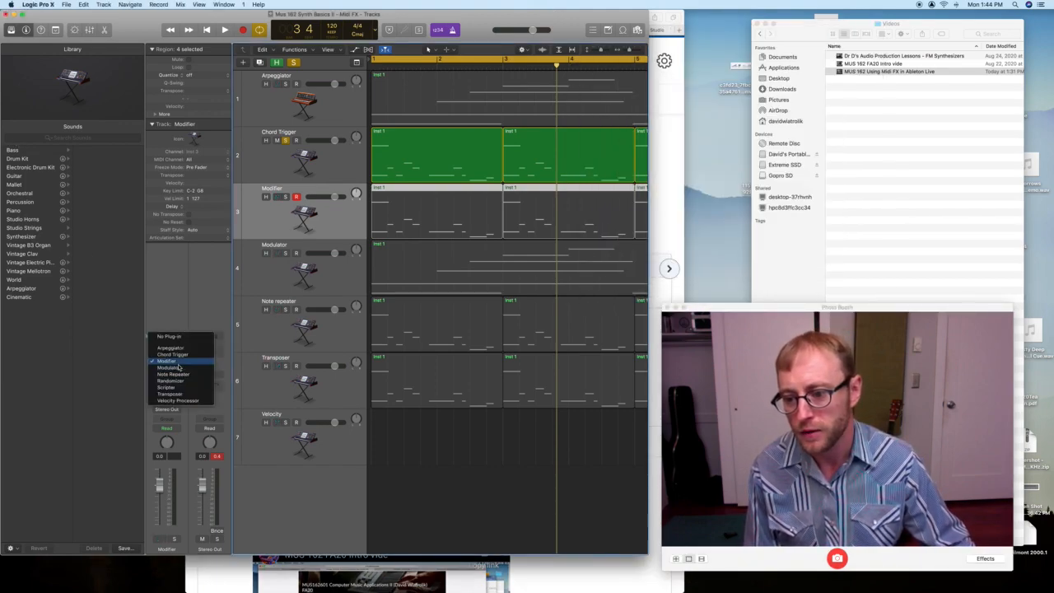
{"action": "left_click", "coordinate": [175, 336]}
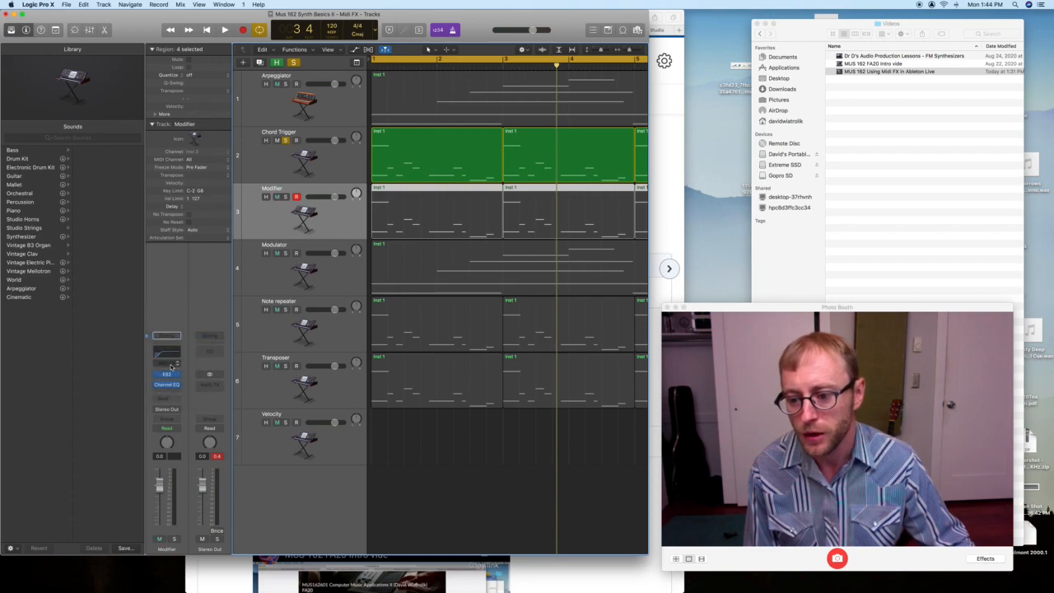
Insert a fresh Modifier MIDI effect on the Modifier track and place its window above the camera window
{"action": "left_click", "coordinate": [172, 365]}
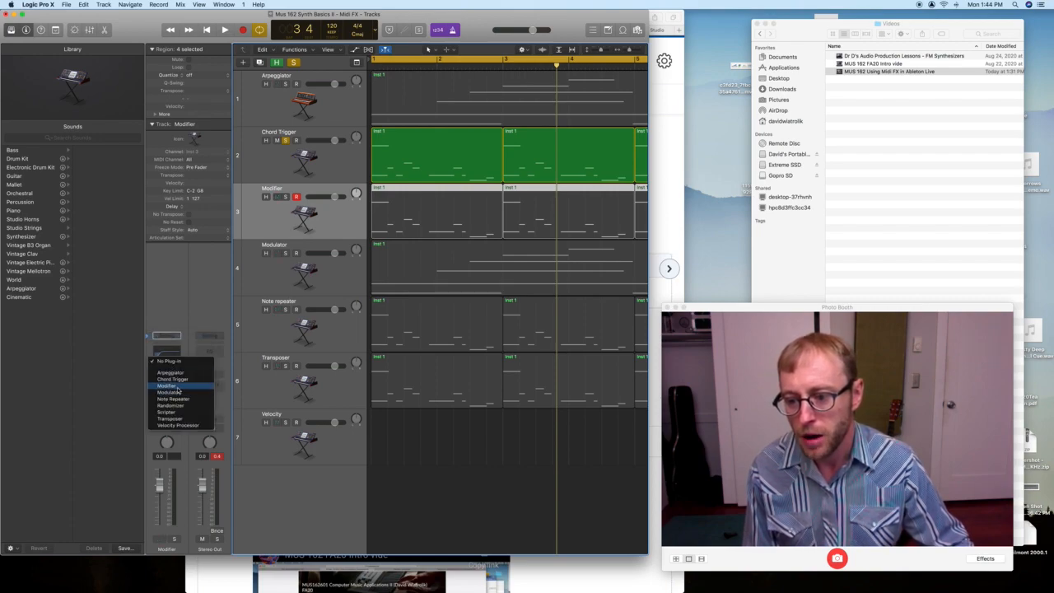
{"action": "left_click", "coordinate": [168, 385]}
{"action": "left_click_drag", "start_coordinate": [161, 31], "coordinate": [837, 23]}
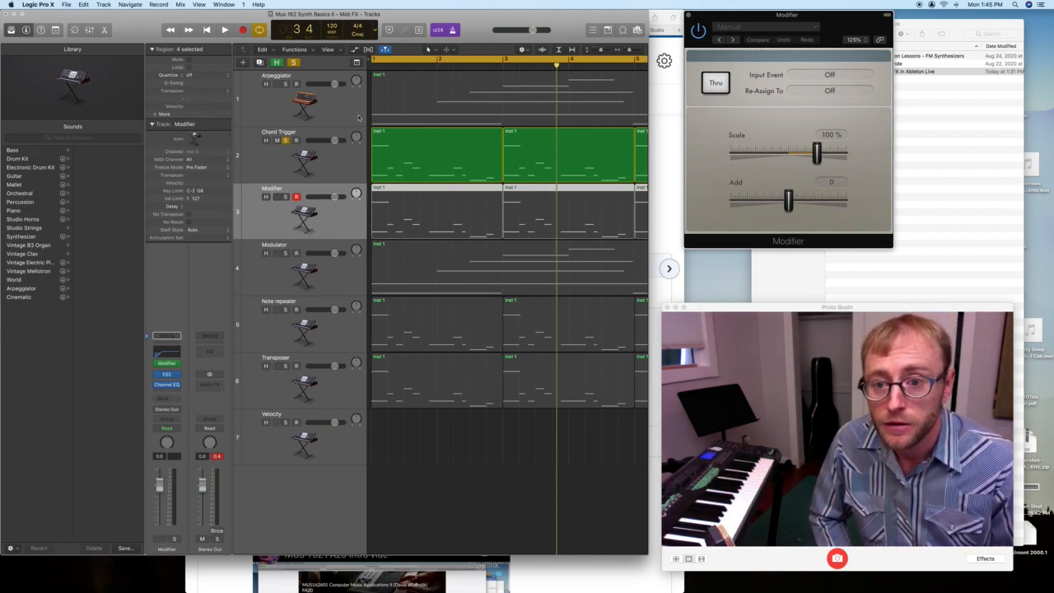
Solo the Modifier track instead of the Chord Trigger track, and open its ES2 synth window beside the Modifier effect
{"action": "left_click", "coordinate": [285, 197]}
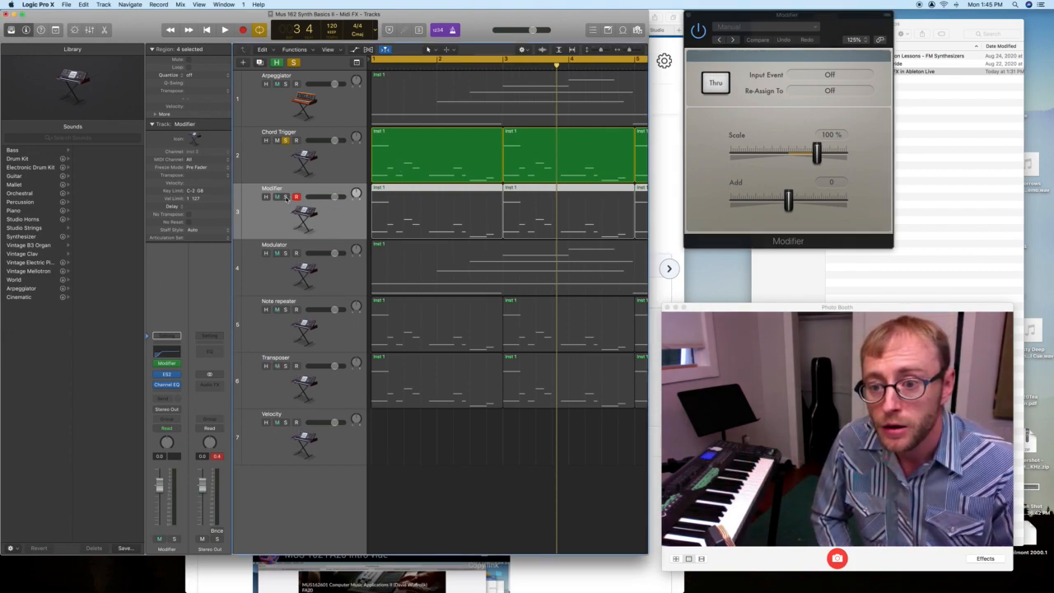
{"action": "left_click", "coordinate": [285, 198]}
{"action": "left_click", "coordinate": [285, 141]}
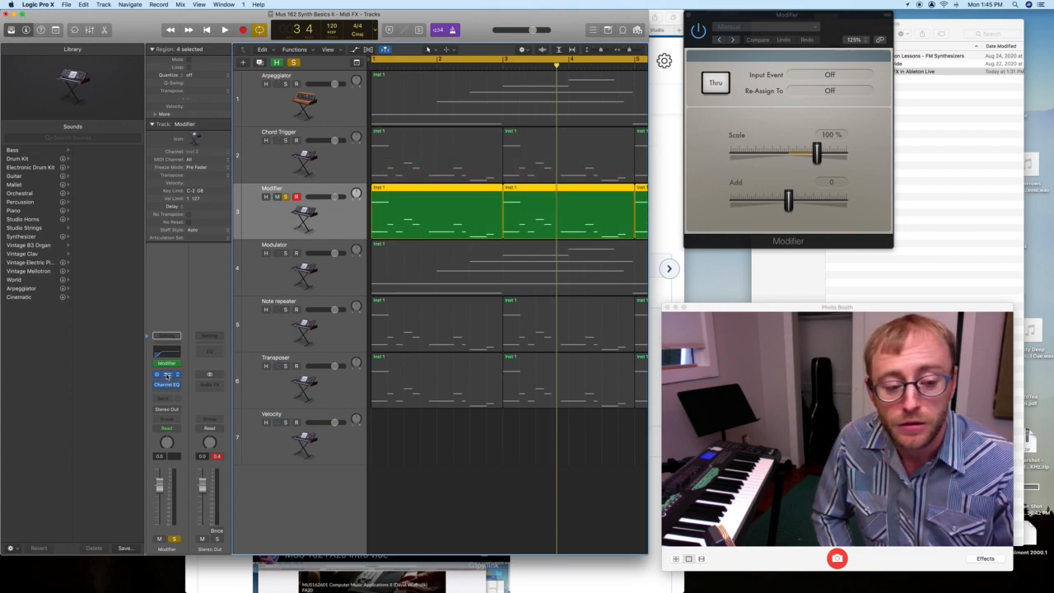
{"action": "left_click", "coordinate": [167, 376]}
{"action": "left_click_drag", "start_coordinate": [240, 19], "coordinate": [332, 13]}
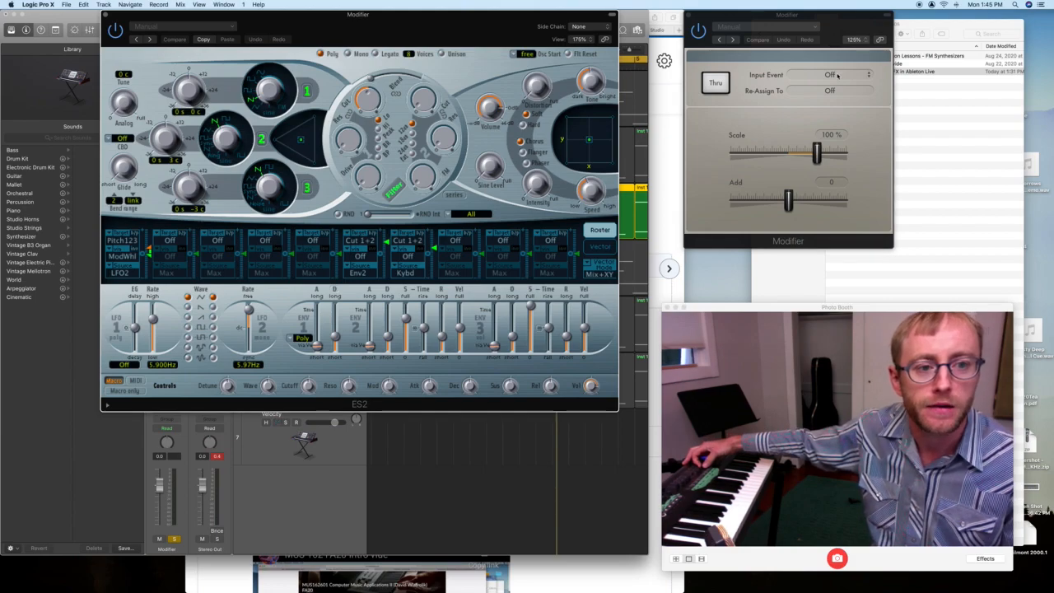
Use MIDI learn to set the Modifier's input event to 74 Brightness, and reassign it to the ES2 Drive parameter by plug-in parameter learning
{"action": "left_click", "coordinate": [838, 75]}
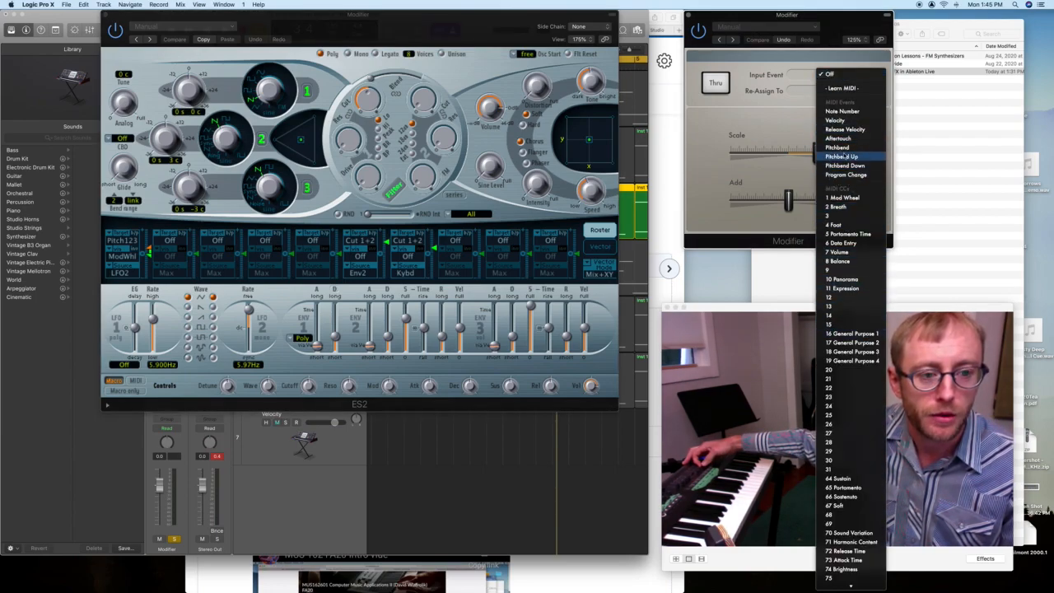
{"action": "left_click", "coordinate": [842, 89]}
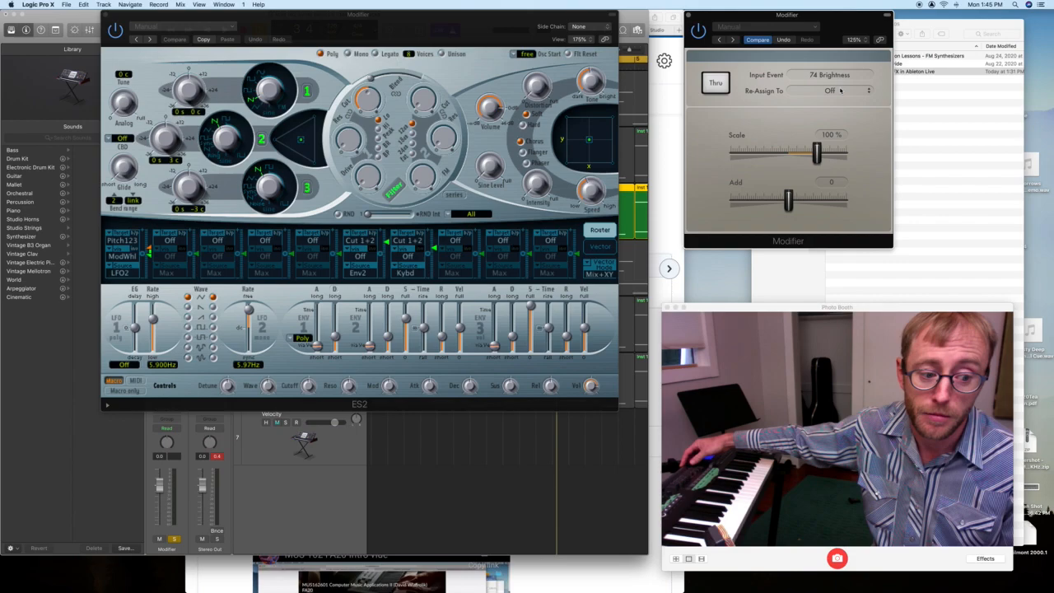
{"action": "left_click", "coordinate": [833, 91]}
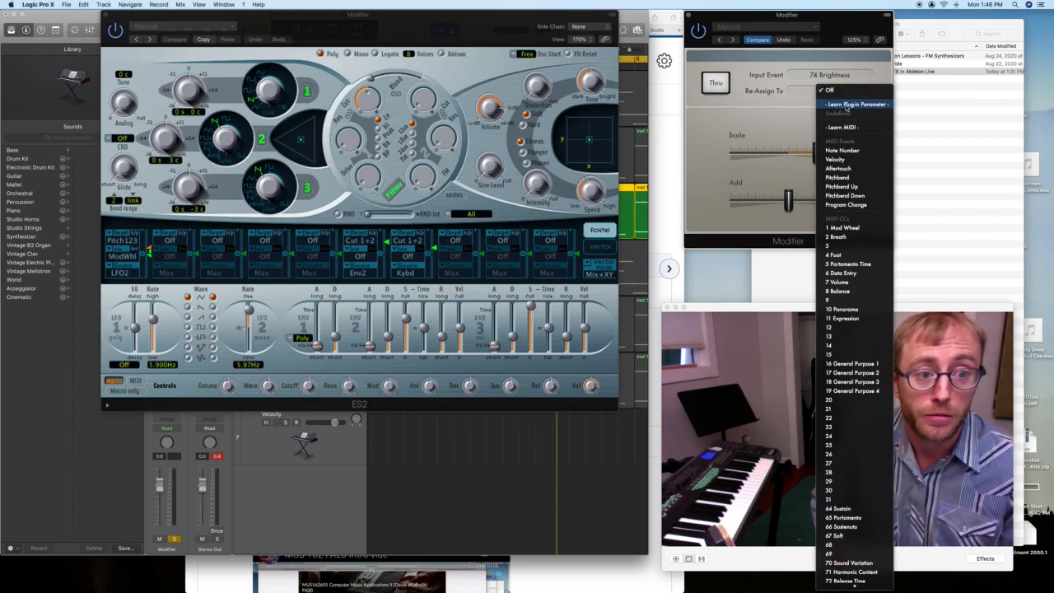
{"action": "left_click", "coordinate": [847, 105]}
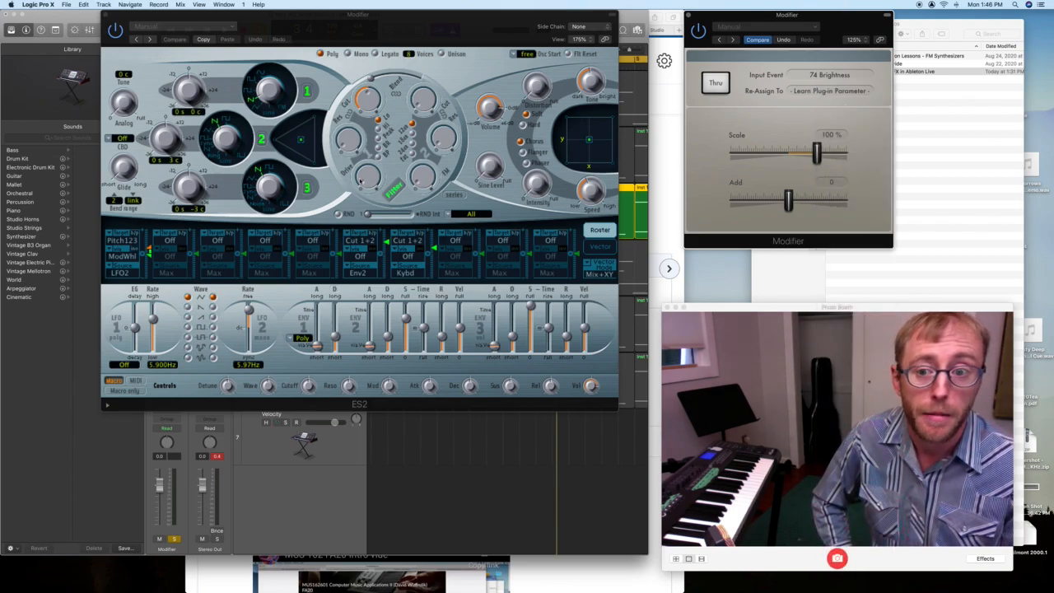
{"action": "left_click", "coordinate": [360, 180]}
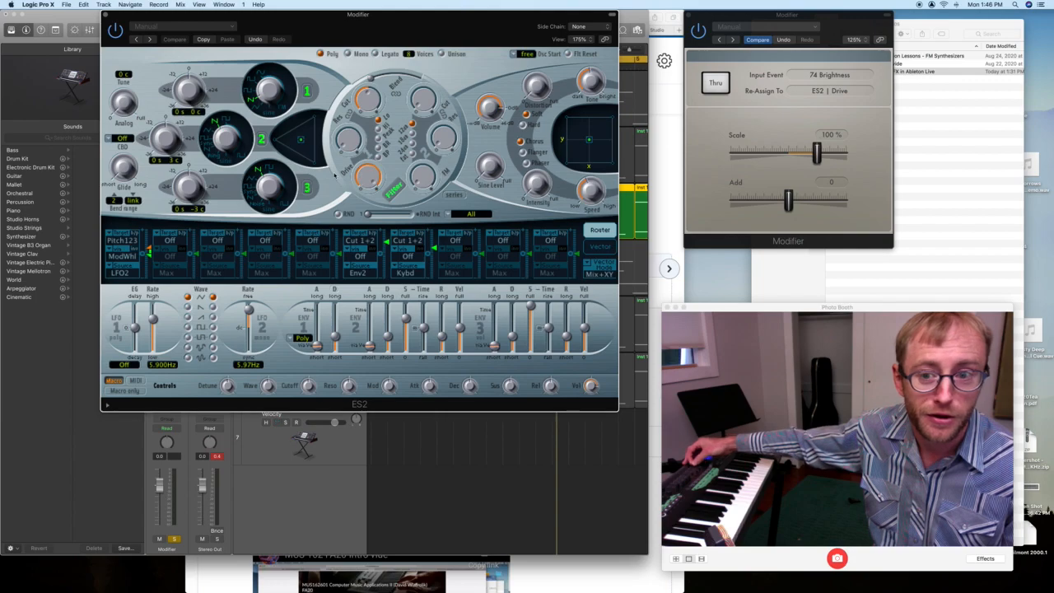
Play the Modifier track to audition the Drive mapping, moving the ES2 window clear of the Modifier window
{"action": "left_click", "coordinate": [564, 438]}
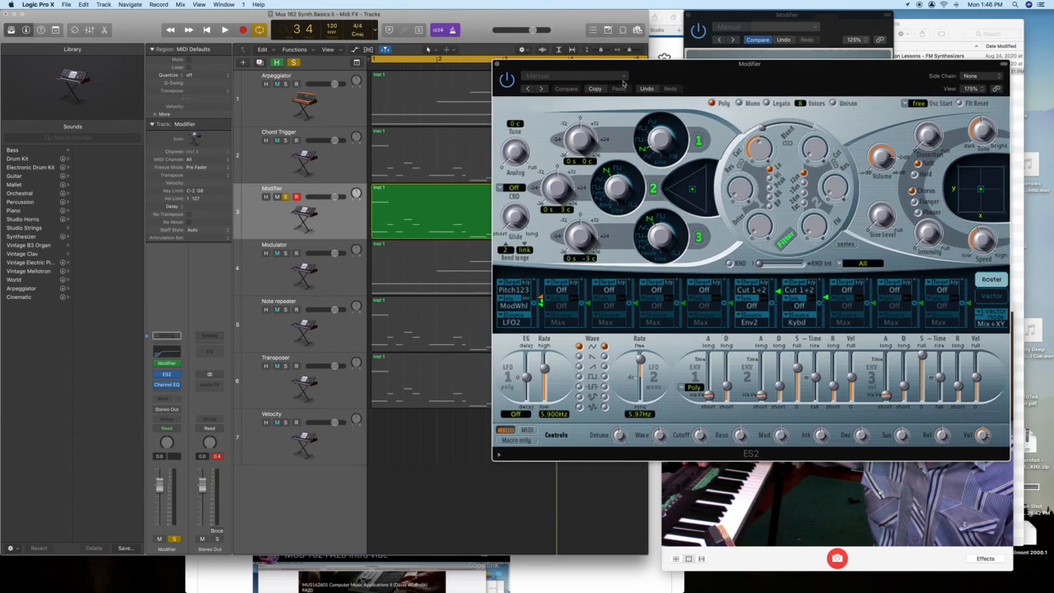
{"action": "key", "text": "space"}
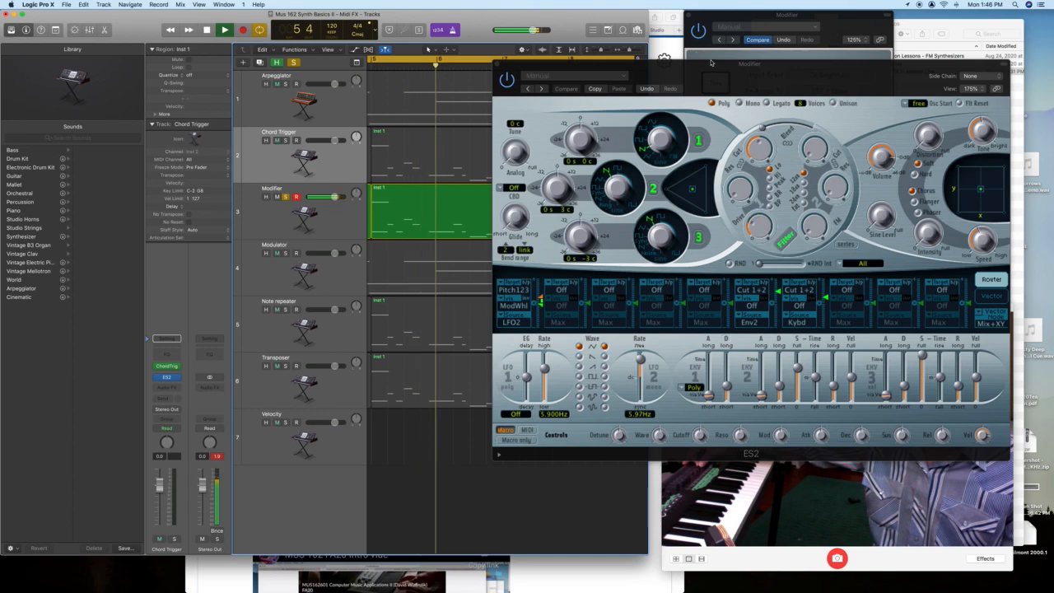
{"action": "left_click_drag", "start_coordinate": [732, 66], "coordinate": [373, 69]}
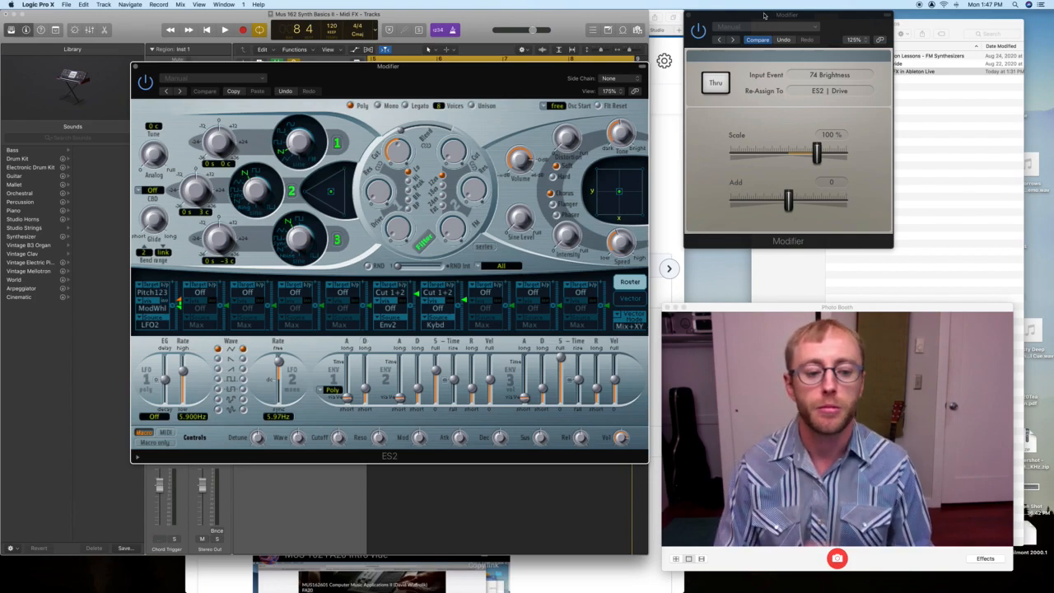
Close the ES2 and Modifier windows and enlarge the Logic window to fill the screen
{"action": "left_click_drag", "start_coordinate": [416, 72], "coordinate": [671, 69]}
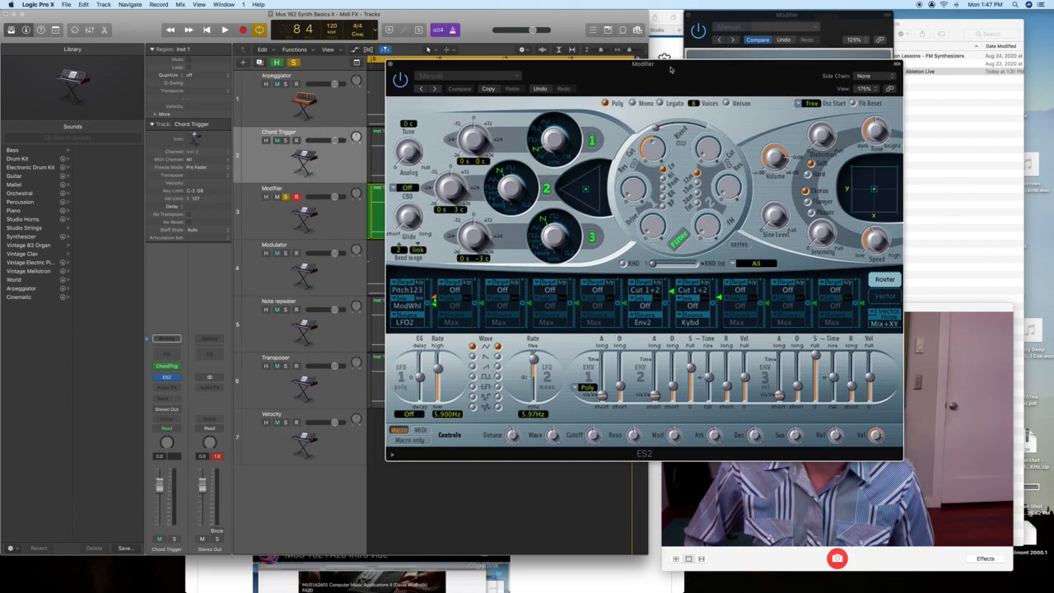
{"action": "left_click", "coordinate": [391, 65]}
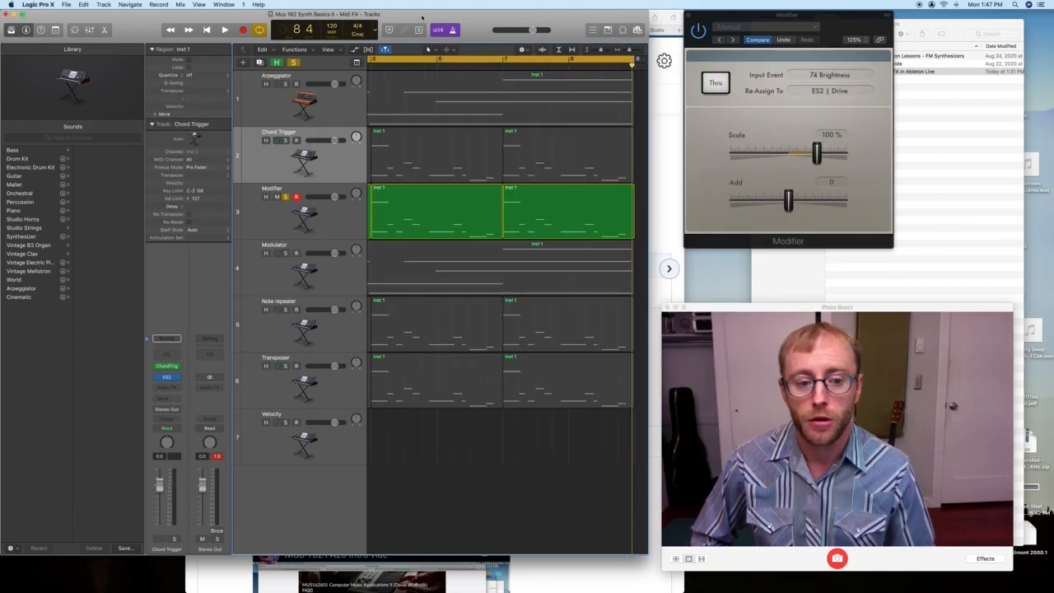
{"action": "left_click_drag", "start_coordinate": [646, 553], "coordinate": [1026, 591]}
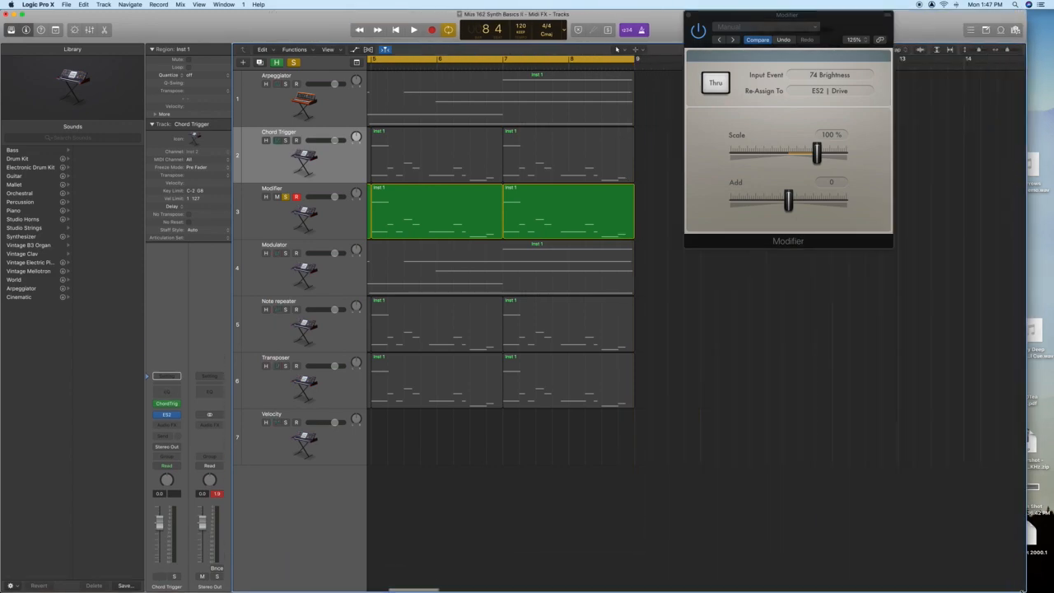
{"action": "left_click", "coordinate": [690, 16]}
Select and solo the Modulator track in place of the Modifier track, and open its Modulator effect over the arrangement
{"action": "left_click", "coordinate": [277, 278]}
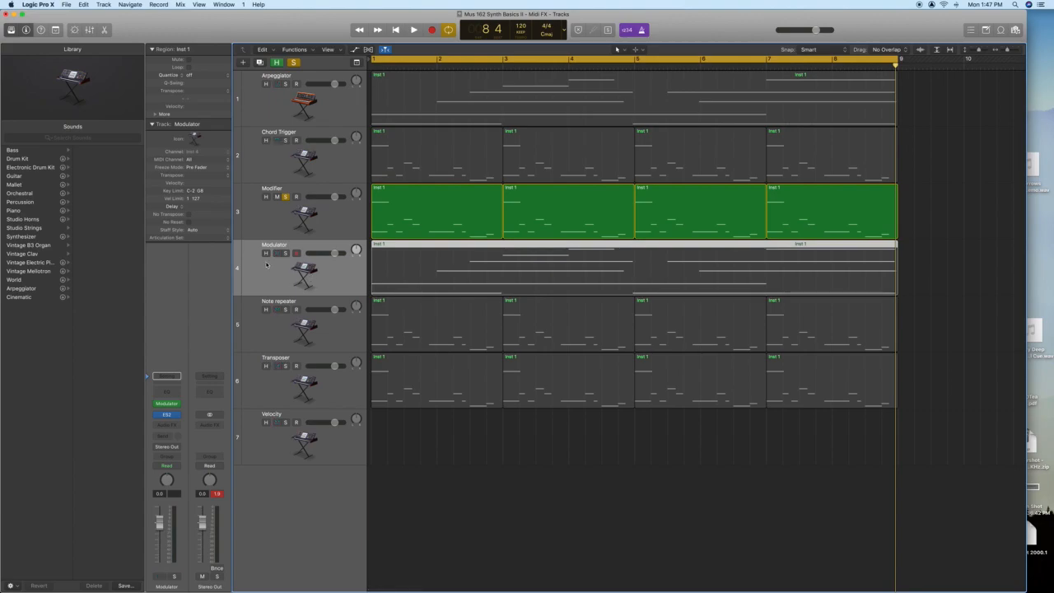
{"action": "left_click", "coordinate": [286, 196]}
{"action": "left_click", "coordinate": [286, 252]}
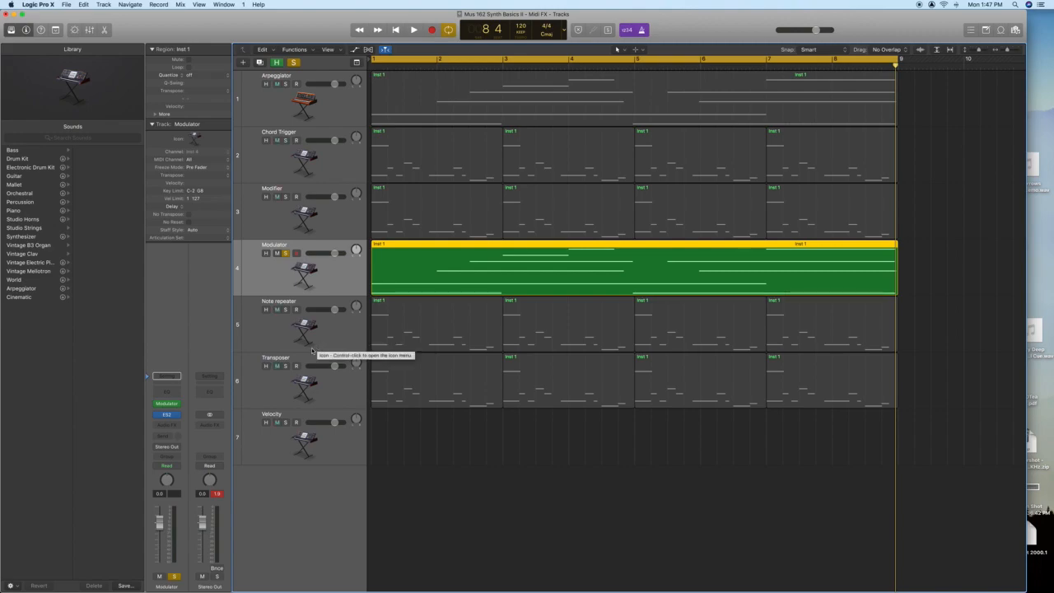
{"action": "left_click", "coordinate": [166, 403]}
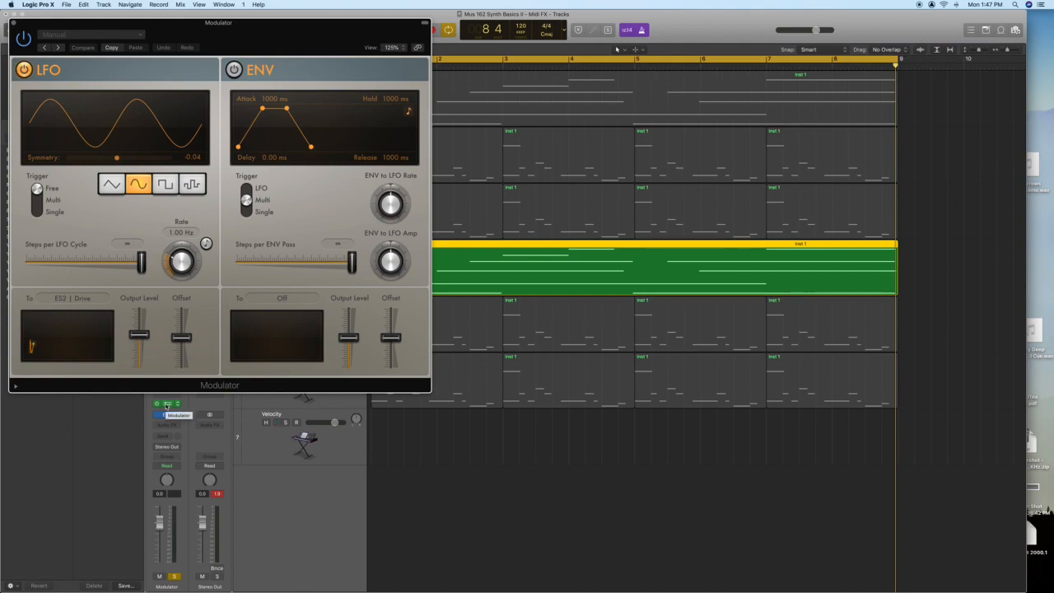
{"action": "left_click_drag", "start_coordinate": [284, 23], "coordinate": [554, 23]}
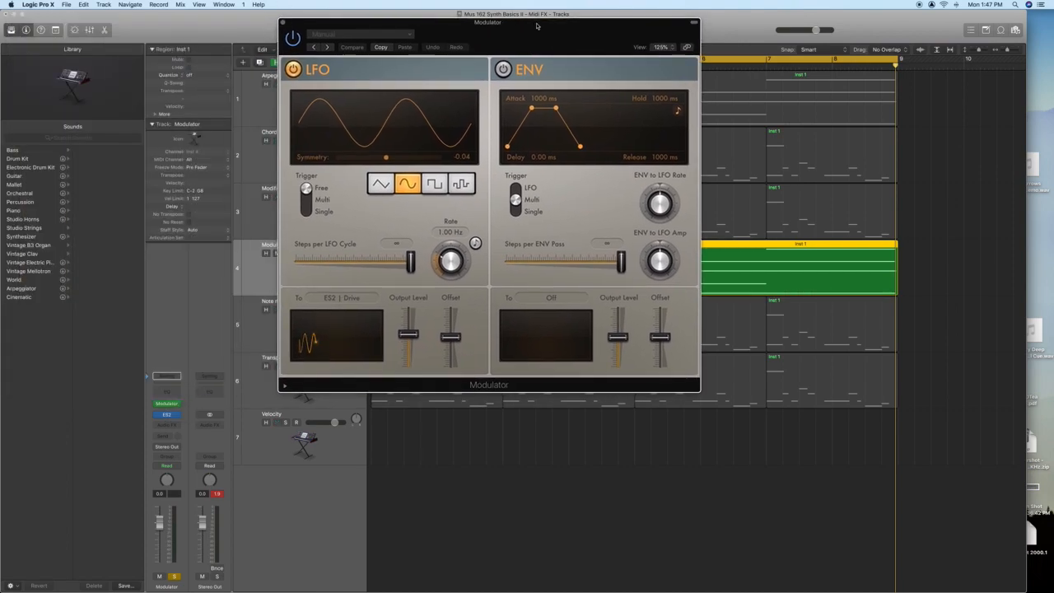
Cycle through the Modulator's LFO waveforms, ending on triangle, and set the LFO rate to 1.40 Hz
{"action": "left_click", "coordinate": [379, 183]}
{"action": "left_click", "coordinate": [434, 183]}
{"action": "left_click", "coordinate": [460, 185]}
{"action": "left_click", "coordinate": [434, 184]}
{"action": "left_click", "coordinate": [407, 184]}
{"action": "left_click", "coordinate": [379, 184]}
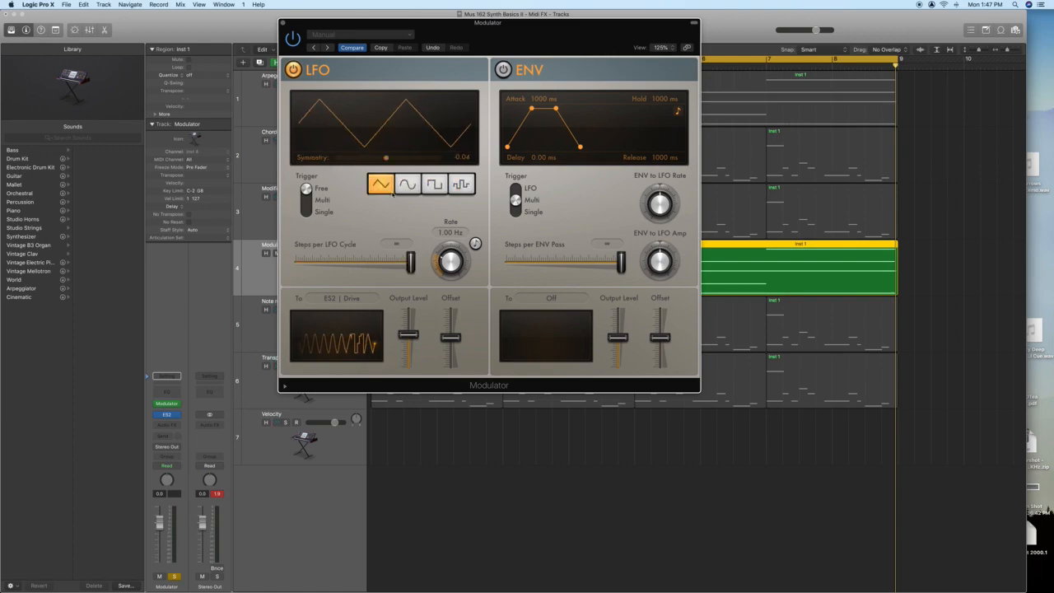
{"action": "left_click_drag", "start_coordinate": [450, 267], "coordinate": [449, 273]}
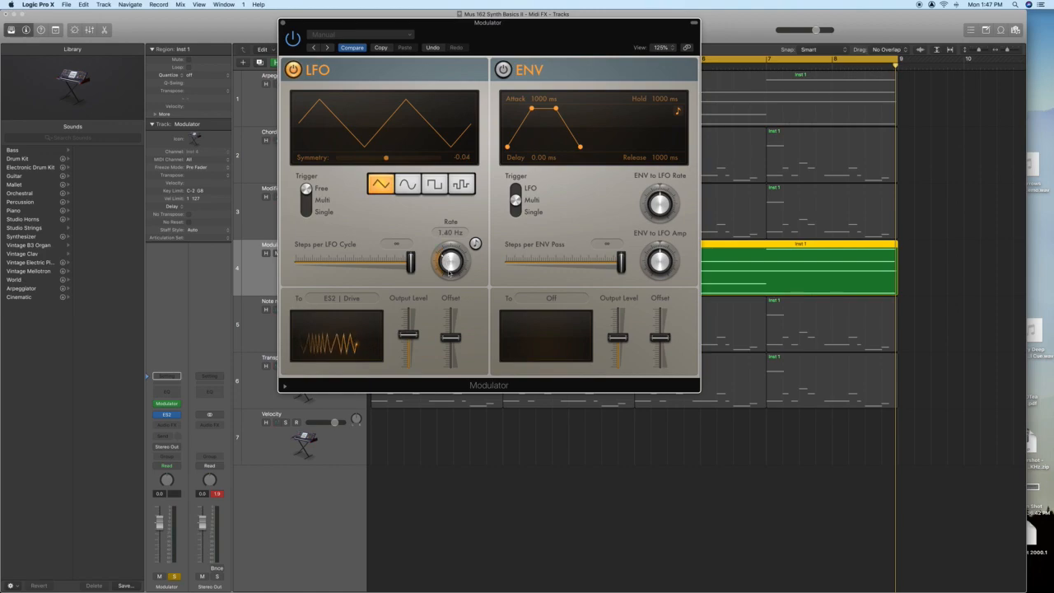
Open the Modulator track's ES2 synth beside the Modulator effect window and play the track
{"action": "left_click_drag", "start_coordinate": [362, 30], "coordinate": [637, 32]}
{"action": "left_click", "coordinate": [325, 292]}
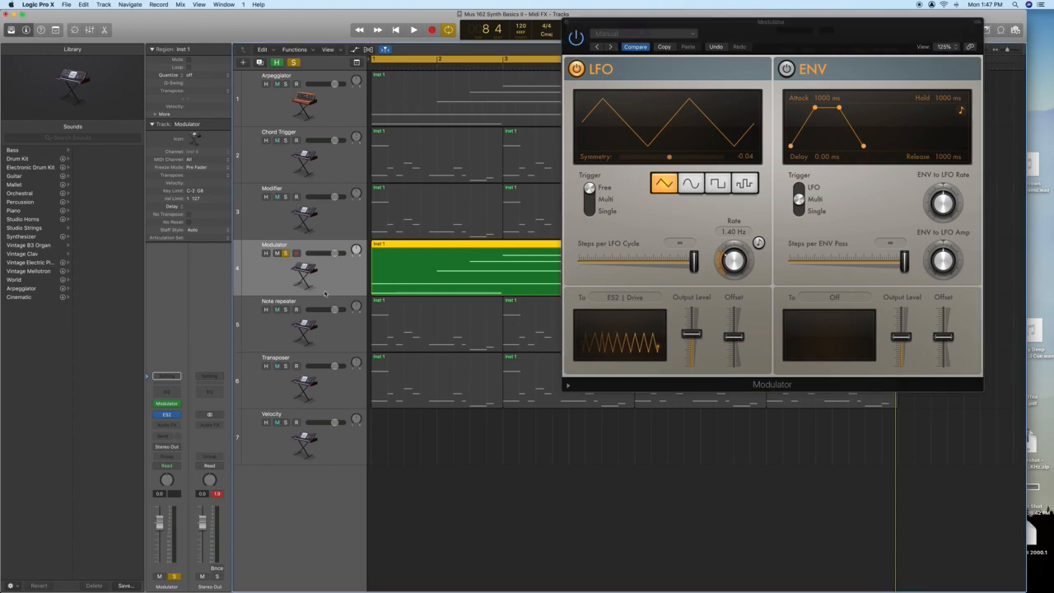
{"action": "left_click", "coordinate": [166, 415]}
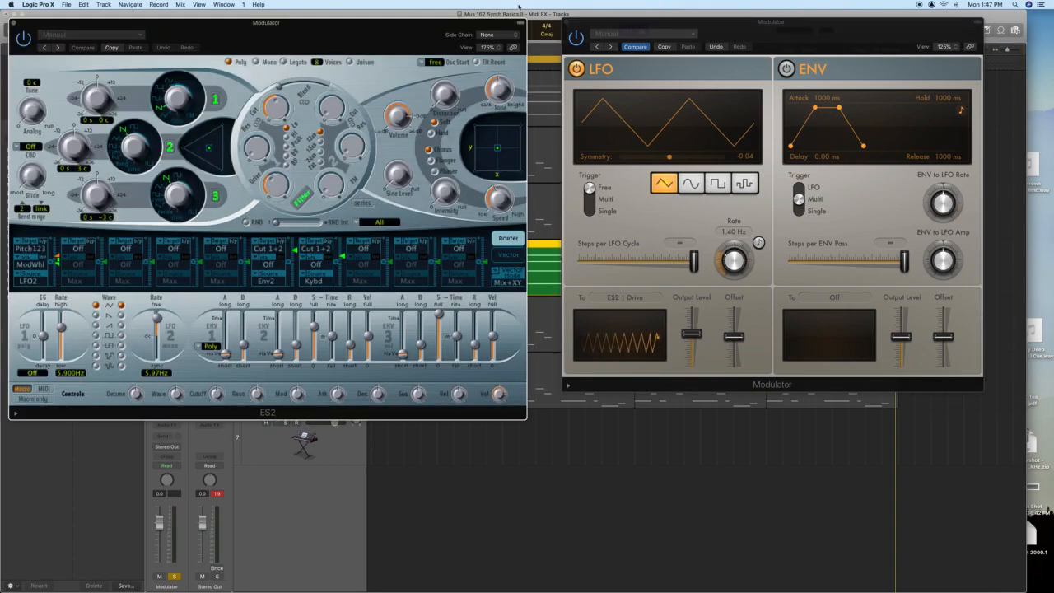
{"action": "left_click_drag", "start_coordinate": [603, 29], "coordinate": [592, 31]}
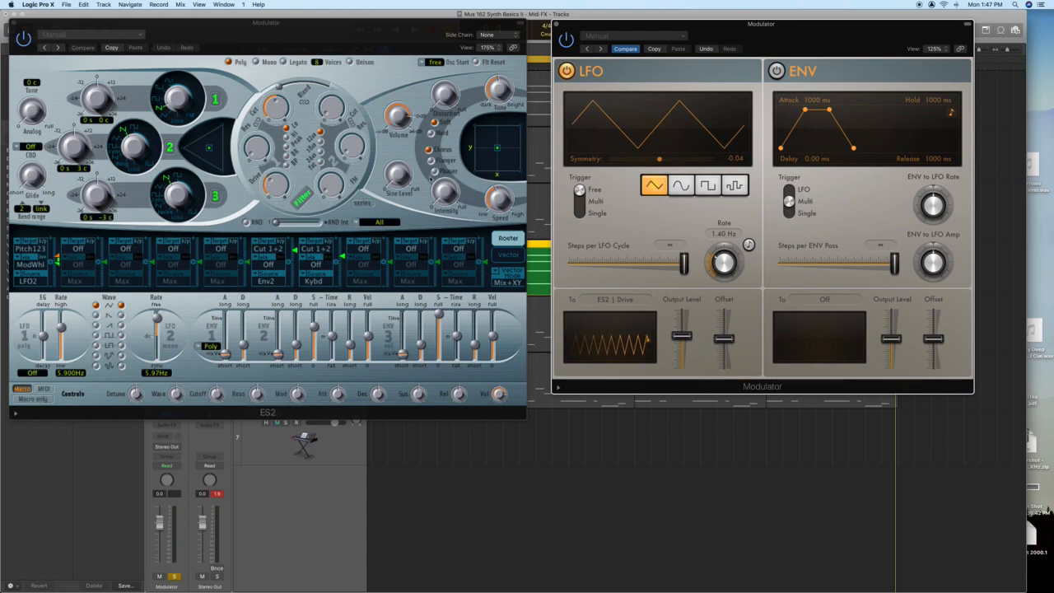
{"action": "left_click", "coordinate": [599, 454]}
{"action": "key", "text": "space"}
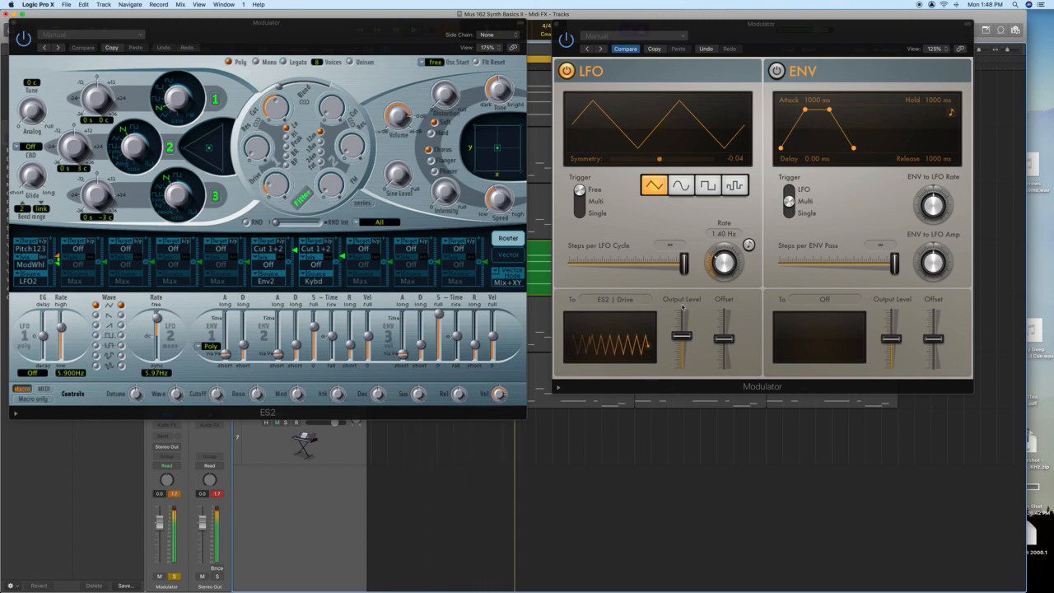
Close the Modulator effect window and remove the Modulator plug-in from the track
{"action": "left_click_drag", "start_coordinate": [478, 22], "coordinate": [974, 122]}
{"action": "left_click", "coordinate": [558, 27]}
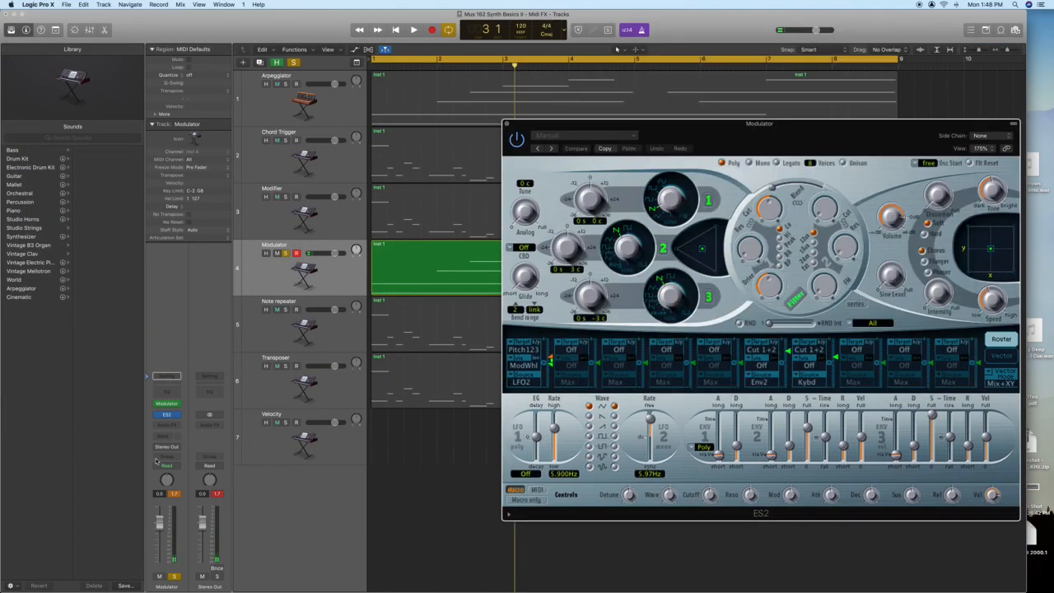
{"action": "left_click", "coordinate": [168, 403]}
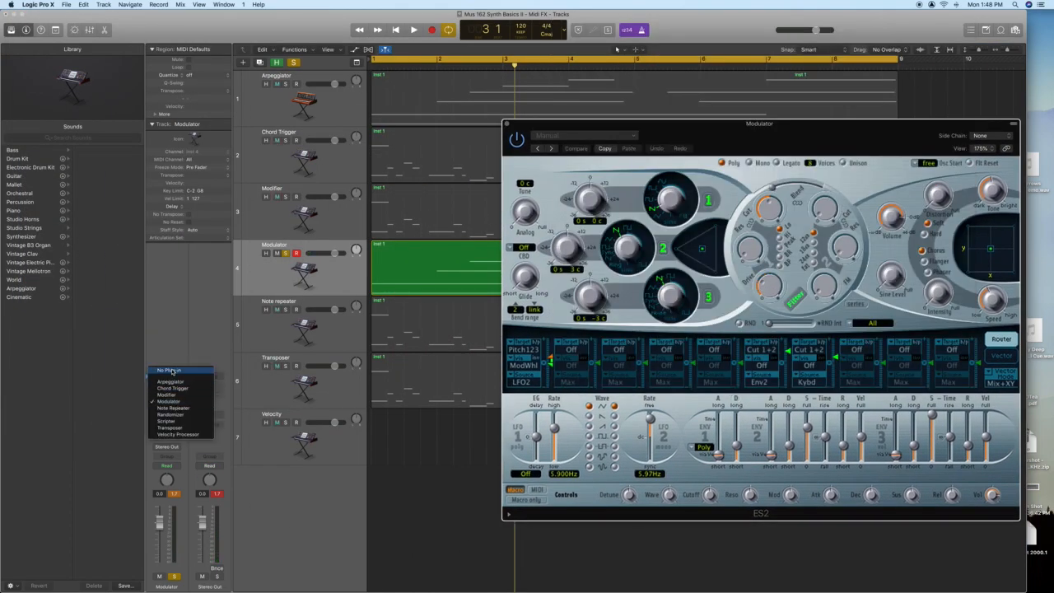
{"action": "left_click", "coordinate": [172, 371]}
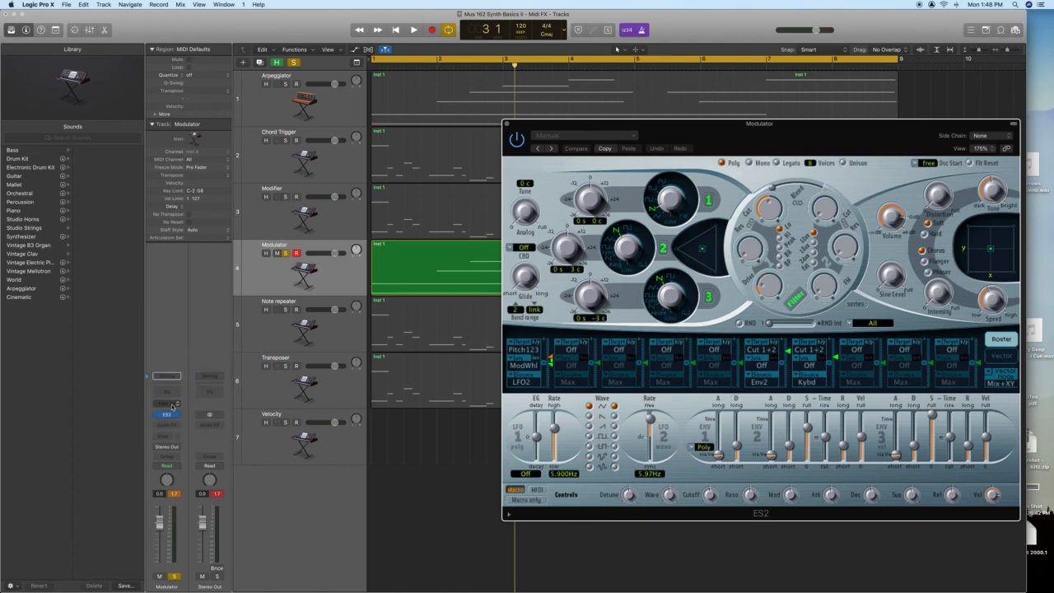
Insert a fresh Modulator effect on the Modulator track and arrange the ES2 window next to it
{"action": "left_click", "coordinate": [169, 403]}
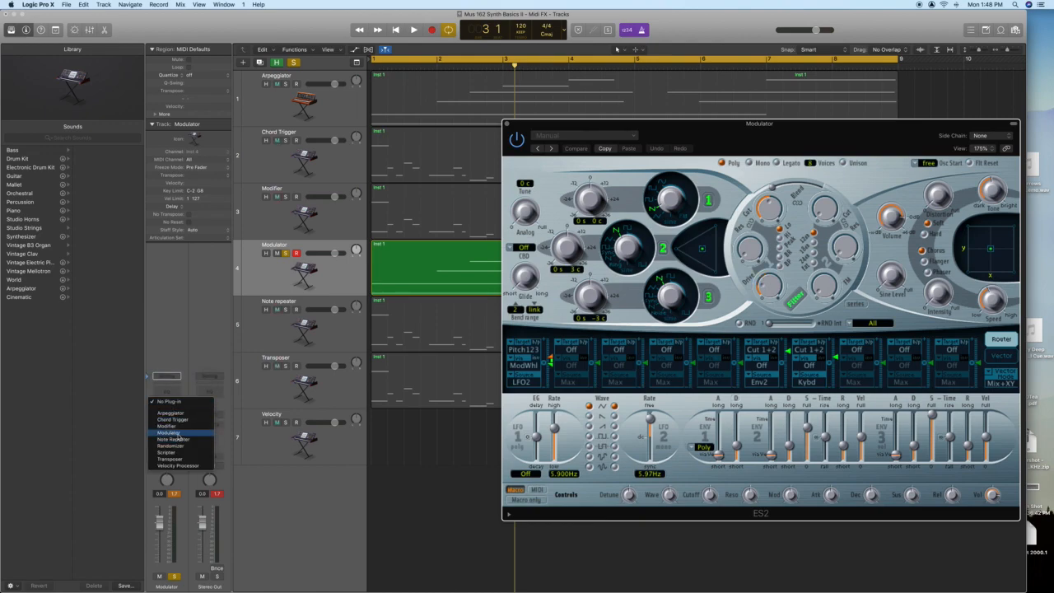
{"action": "left_click", "coordinate": [169, 432]}
{"action": "left_click_drag", "start_coordinate": [557, 125], "coordinate": [503, 29]}
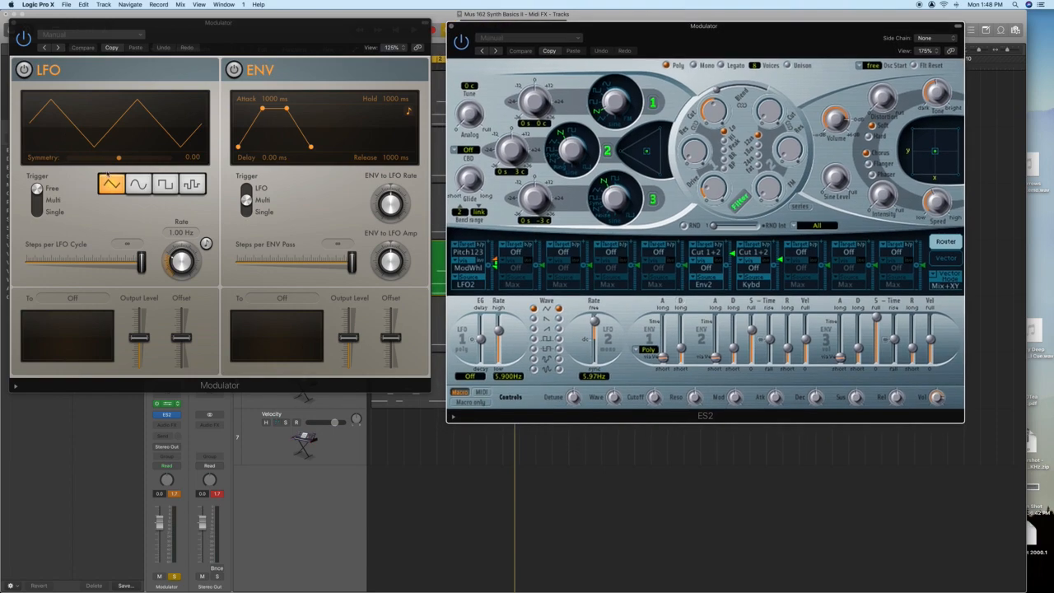
Set the Modulator's LFO to a sine wave and assign its output to the ES2 MMF Cutoff by plug-in parameter learning
{"action": "left_click", "coordinate": [136, 186]}
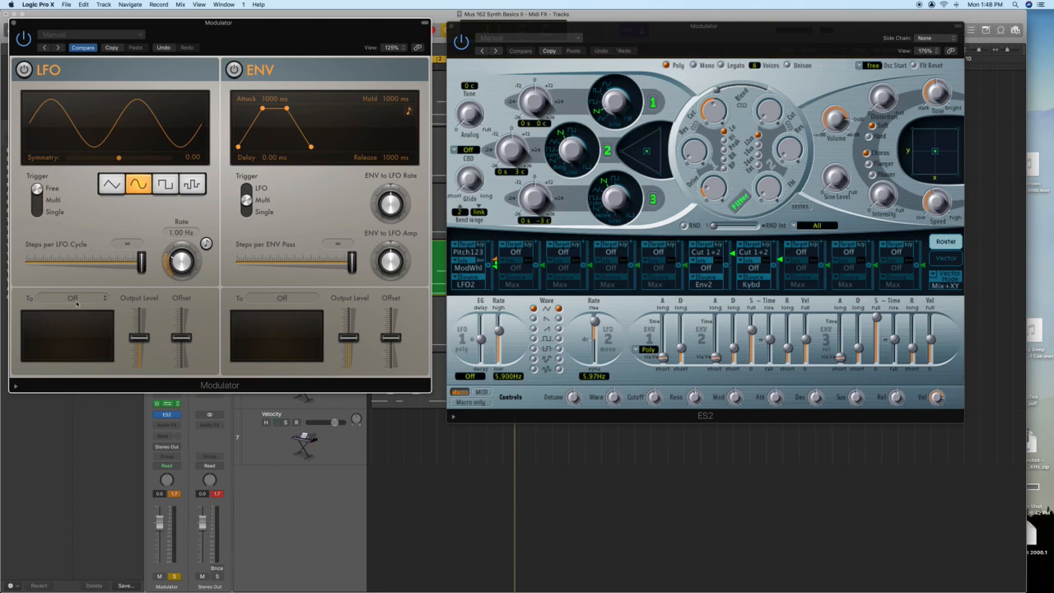
{"action": "left_click", "coordinate": [70, 299]}
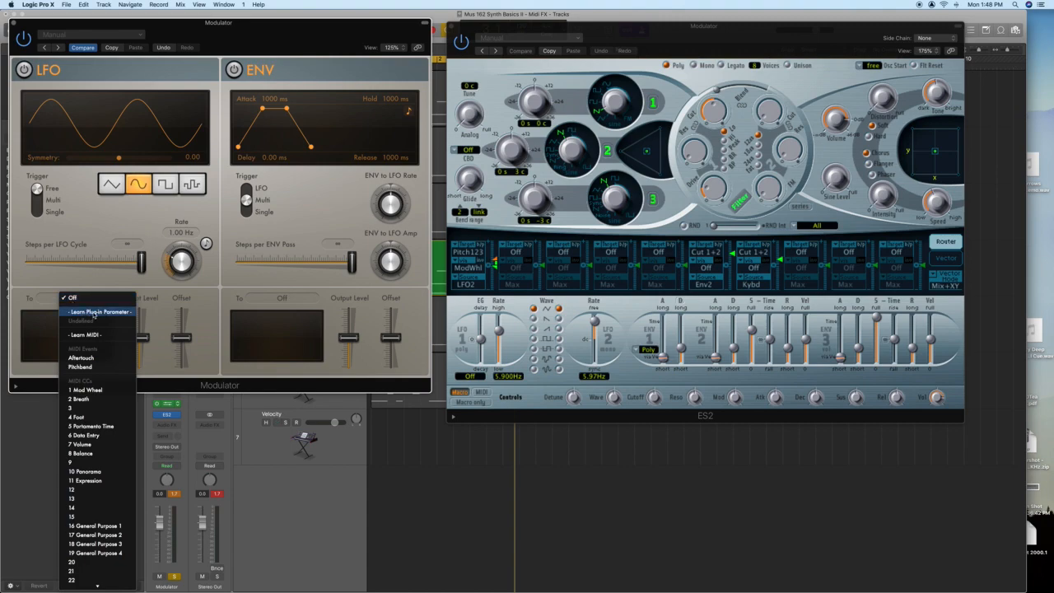
{"action": "left_click", "coordinate": [96, 312]}
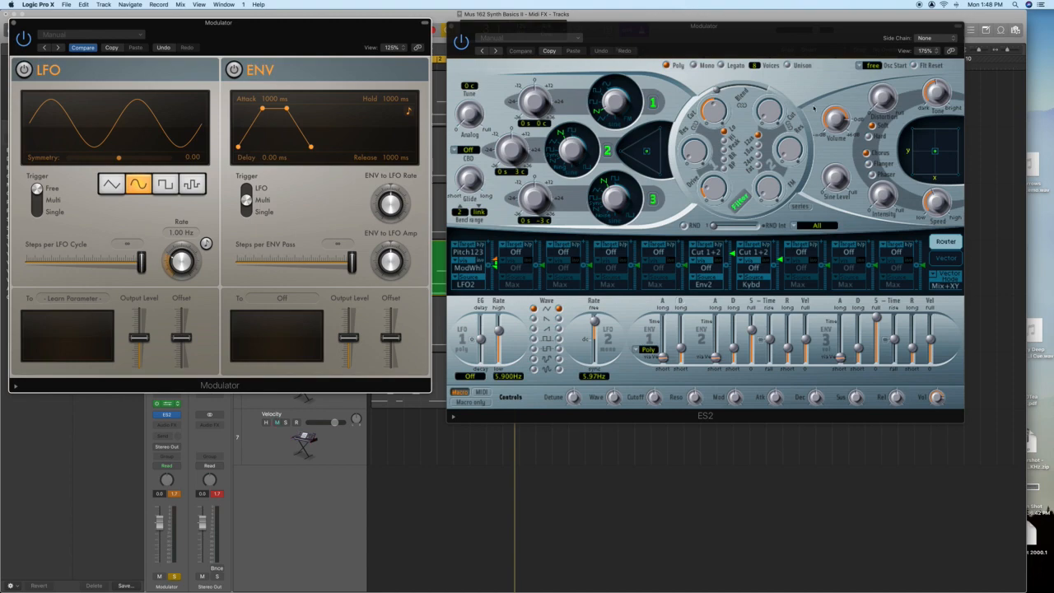
{"action": "left_click_drag", "start_coordinate": [716, 115], "coordinate": [727, 105]}
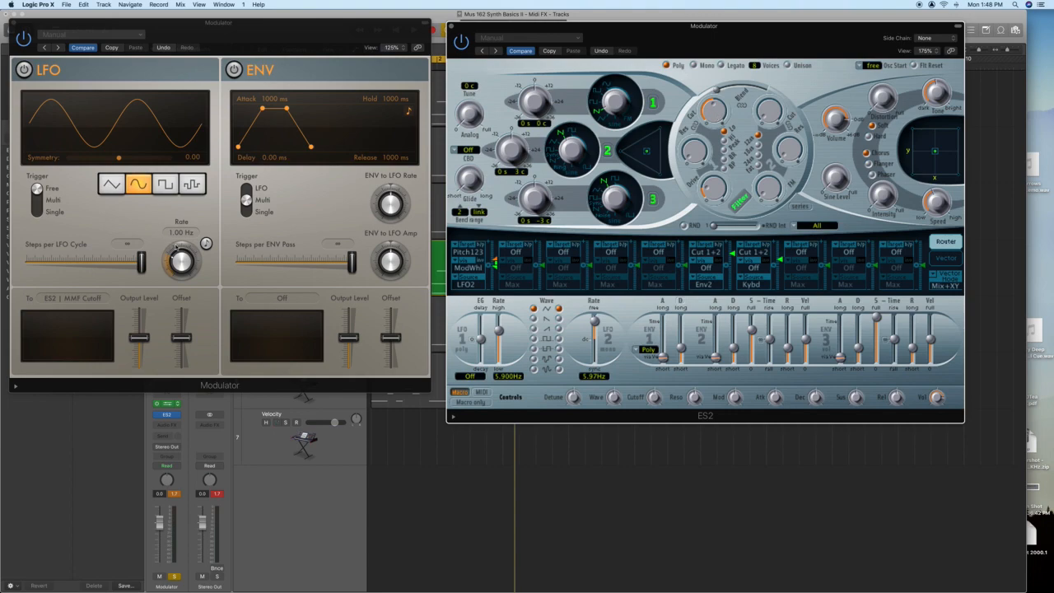
Enable the Modulator's LFO during playback, set its symmetry to 0.07 and switch its waveform to square and finally triangle
{"action": "key", "text": "space"}
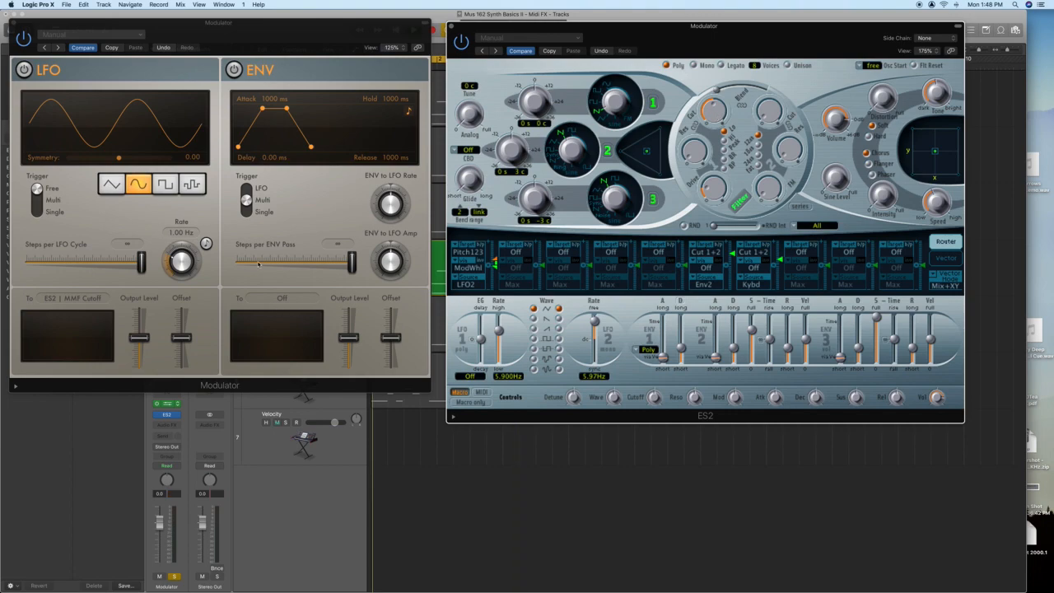
{"action": "left_click", "coordinate": [24, 70]}
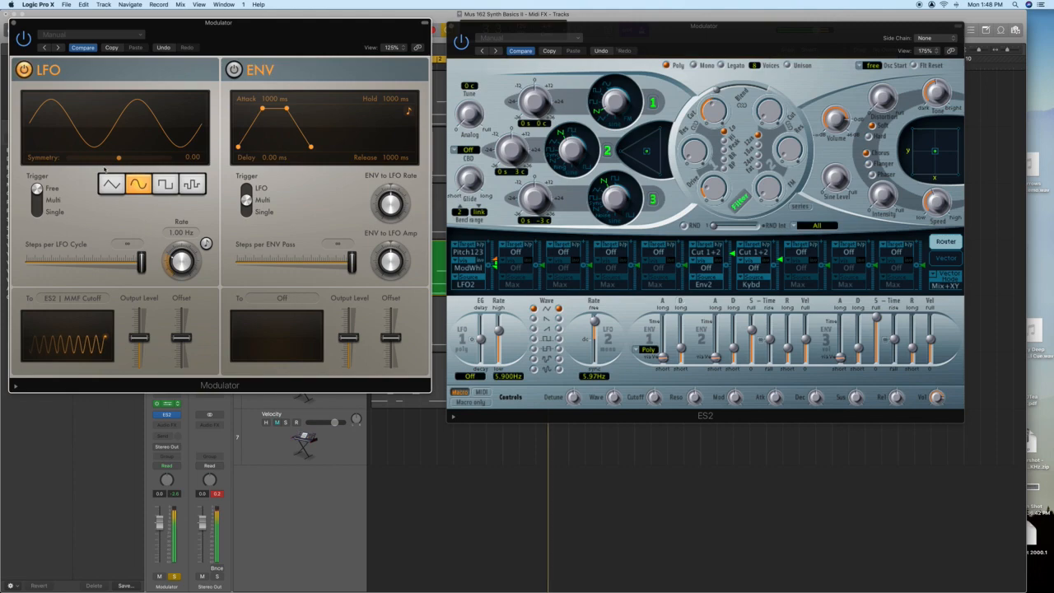
{"action": "mouse_move", "coordinate": [119, 159]}
{"action": "left_mouse_down"}
{"action": "mouse_move", "coordinate": [85, 159]}
{"action": "mouse_move", "coordinate": [158, 159]}
{"action": "mouse_move", "coordinate": [122, 159]}
{"action": "left_mouse_up"}
{"action": "left_click", "coordinate": [164, 183]}
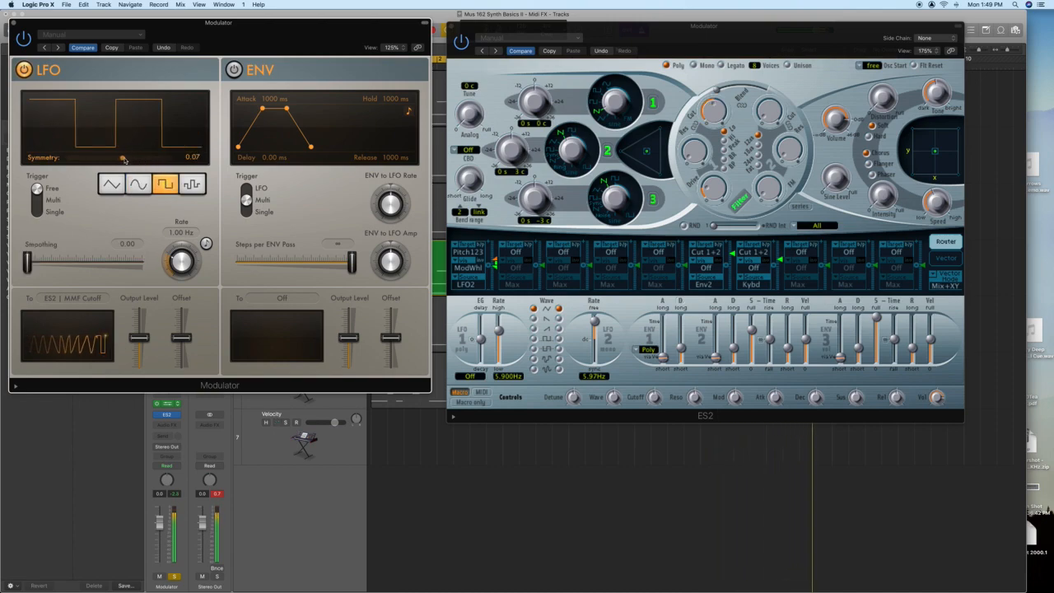
{"action": "left_click", "coordinate": [111, 184]}
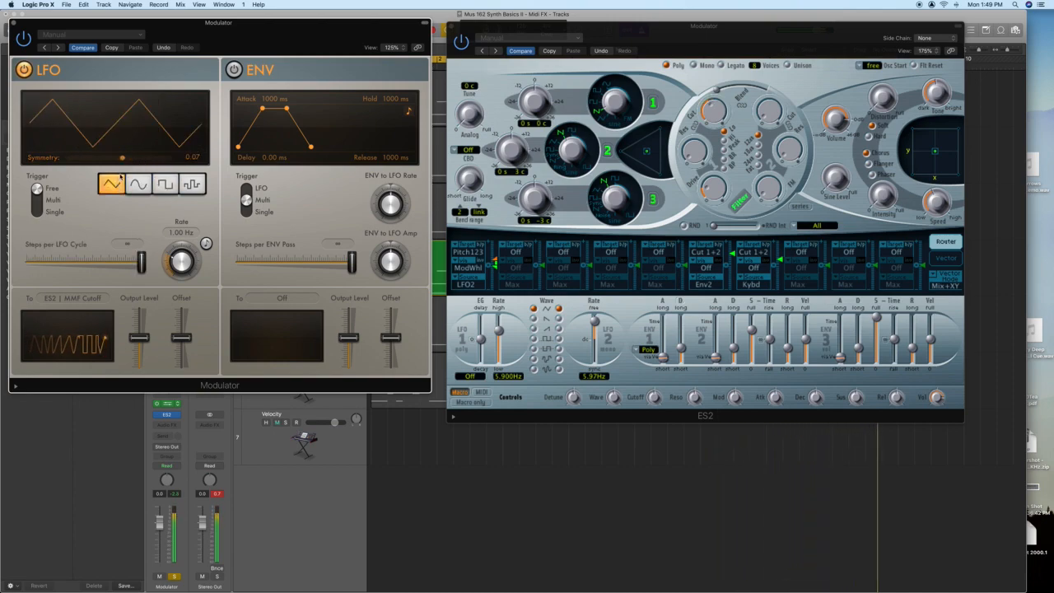
Sync the Modulator's LFO rate to the tempo at 1/4 and raise the LFO output level
{"action": "mouse_move", "coordinate": [194, 270]}
{"action": "left_mouse_down"}
{"action": "mouse_move", "coordinate": [185, 231]}
{"action": "mouse_move", "coordinate": [206, 245]}
{"action": "mouse_move", "coordinate": [185, 258]}
{"action": "mouse_move", "coordinate": [182, 282]}
{"action": "left_mouse_up"}
{"action": "left_click", "coordinate": [206, 244]}
{"action": "left_click_drag", "start_coordinate": [181, 336], "coordinate": [140, 325]}
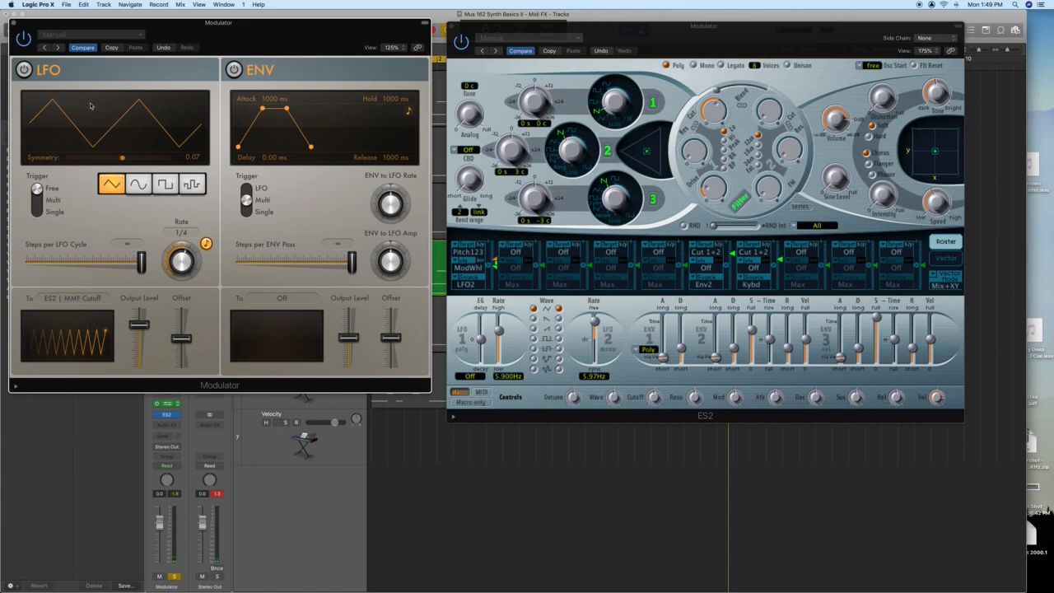
Enable the Modulator's envelope, assign it to the ES2 MMF Cutoff by plug-in parameter learning, and set its attack to 86 ms
{"action": "left_click", "coordinate": [234, 70]}
{"action": "left_click_drag", "start_coordinate": [714, 111], "coordinate": [684, 130]}
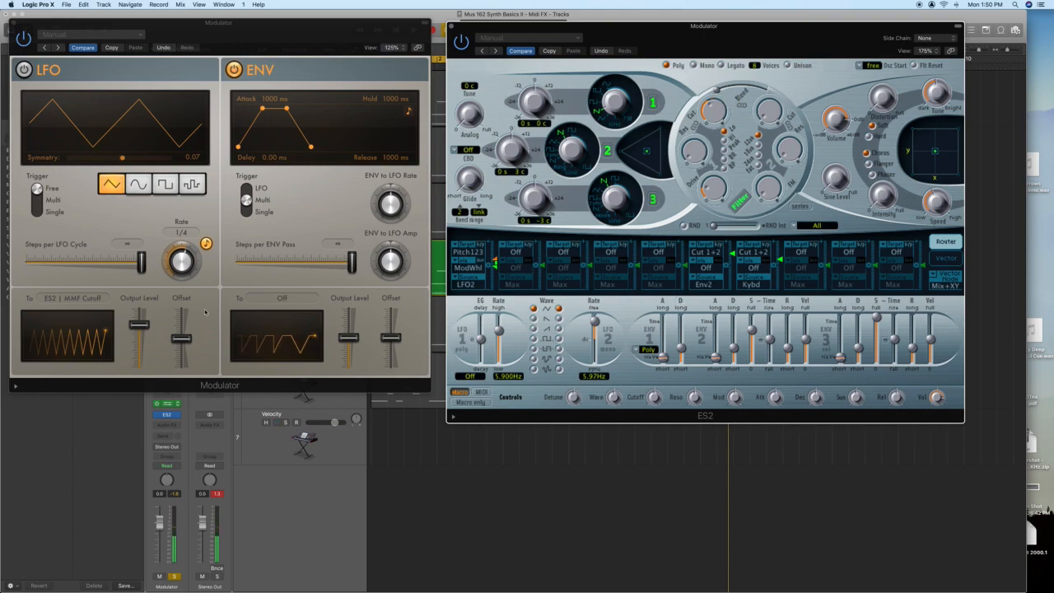
{"action": "left_click", "coordinate": [285, 299]}
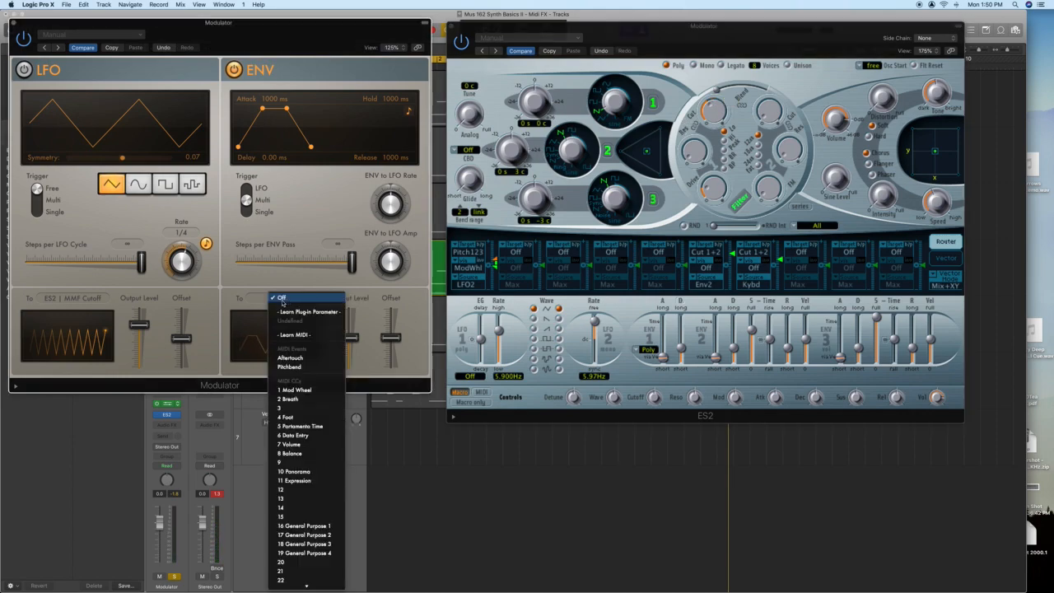
{"action": "left_click", "coordinate": [310, 312]}
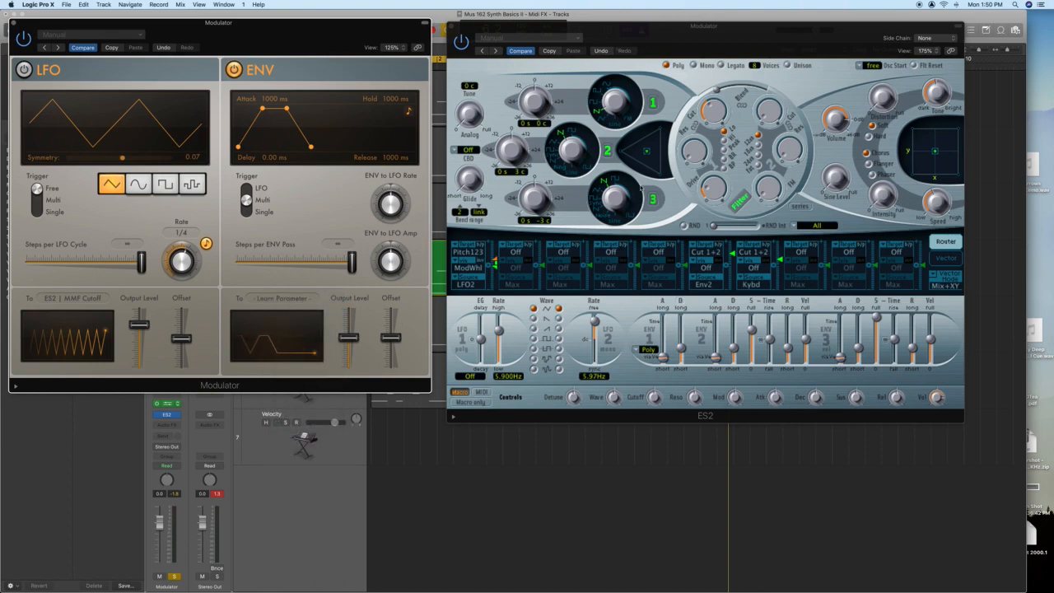
{"action": "left_click", "coordinate": [713, 112]}
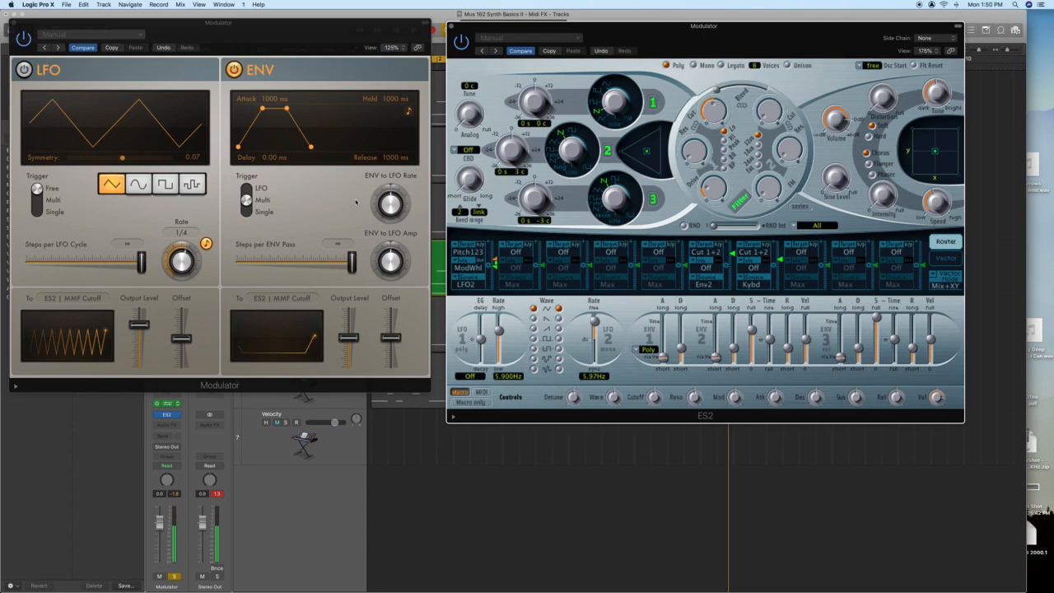
{"action": "mouse_move", "coordinate": [262, 108]}
{"action": "left_mouse_down"}
{"action": "mouse_move", "coordinate": [271, 110]}
{"action": "mouse_move", "coordinate": [244, 110]}
{"action": "left_mouse_up"}
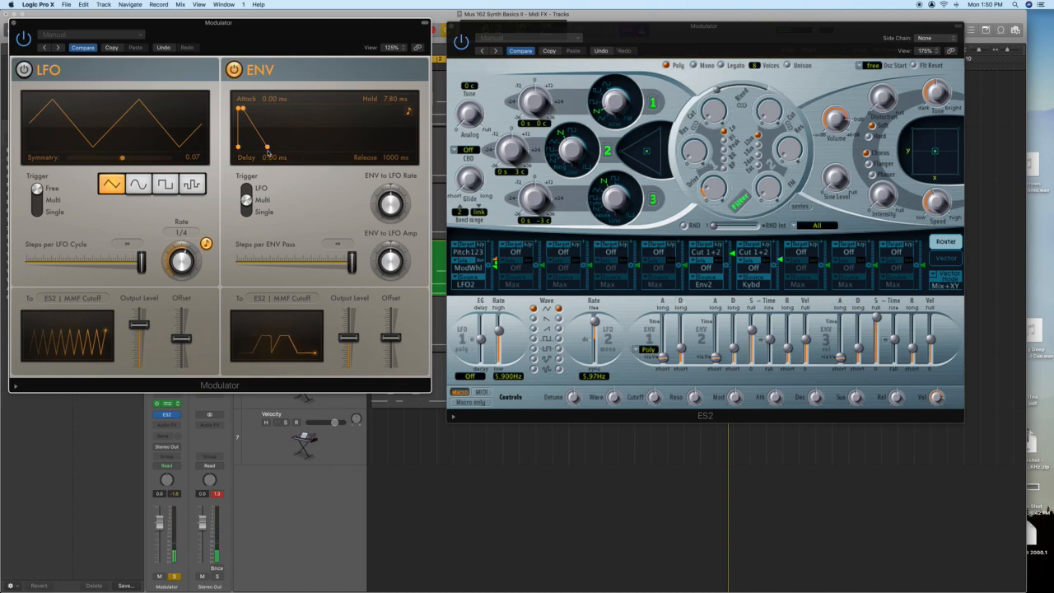
{"action": "mouse_move", "coordinate": [244, 110]}
{"action": "left_mouse_down"}
{"action": "mouse_move", "coordinate": [303, 114]}
{"action": "mouse_move", "coordinate": [253, 109]}
{"action": "left_mouse_up"}
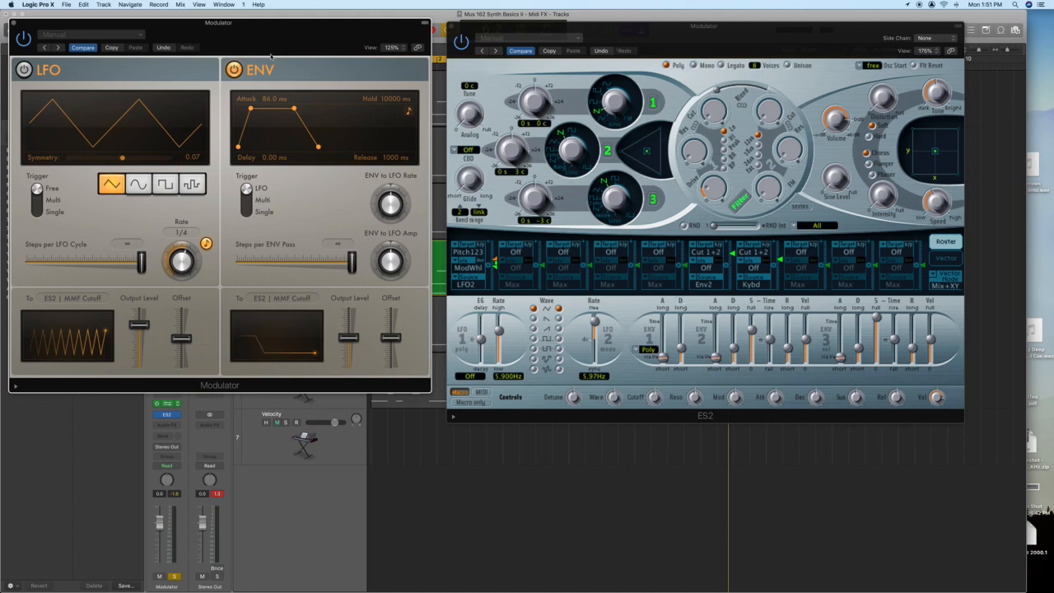
Close the Modulator and ES2 windows and solo the Note repeater track
{"action": "left_click", "coordinate": [14, 25]}
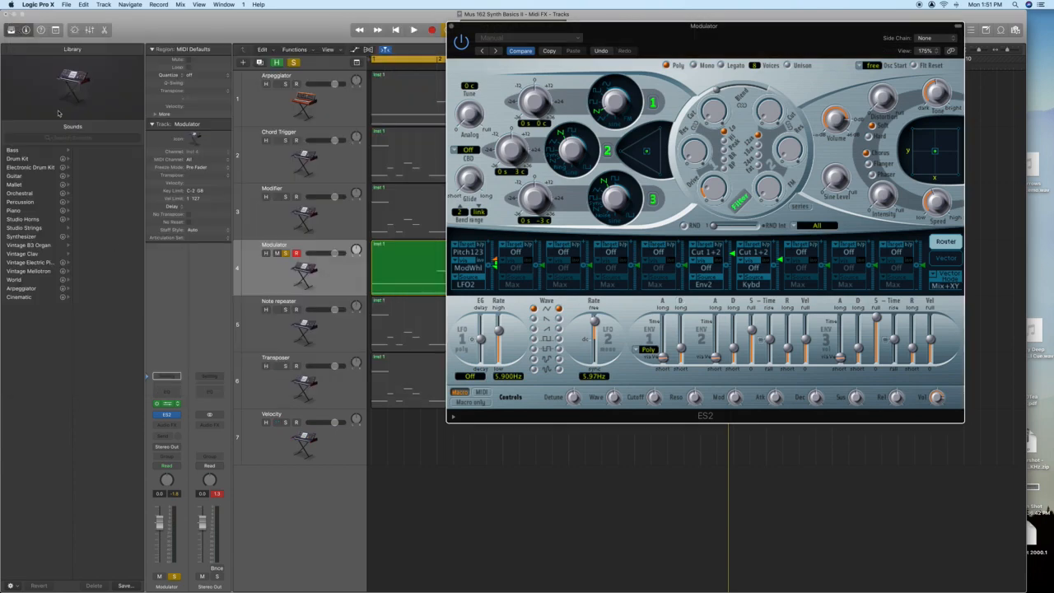
{"action": "key", "text": "Down"}
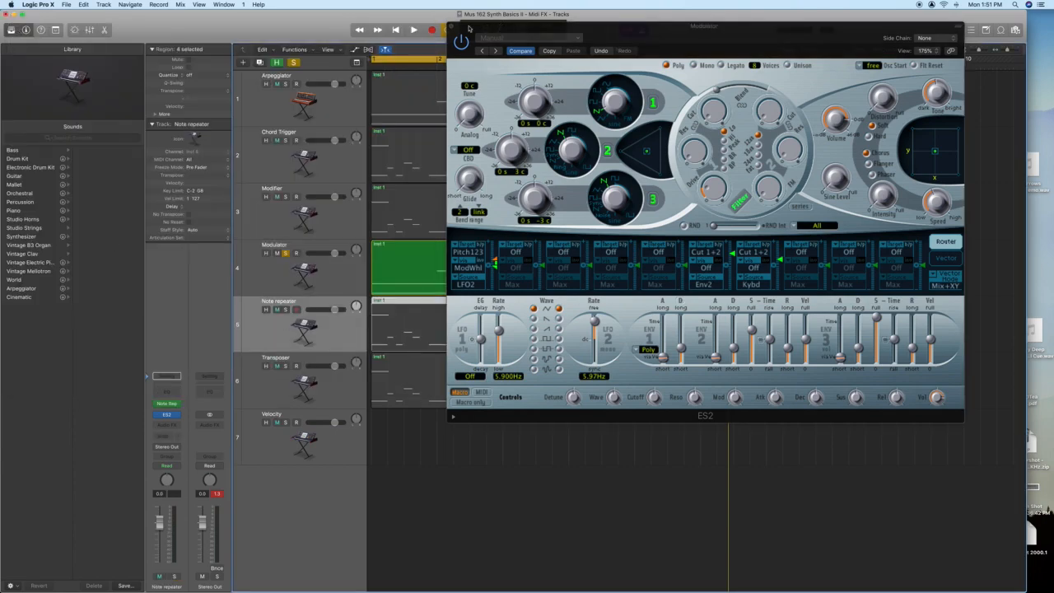
{"action": "left_click", "coordinate": [448, 26]}
{"action": "left_click", "coordinate": [286, 309]}
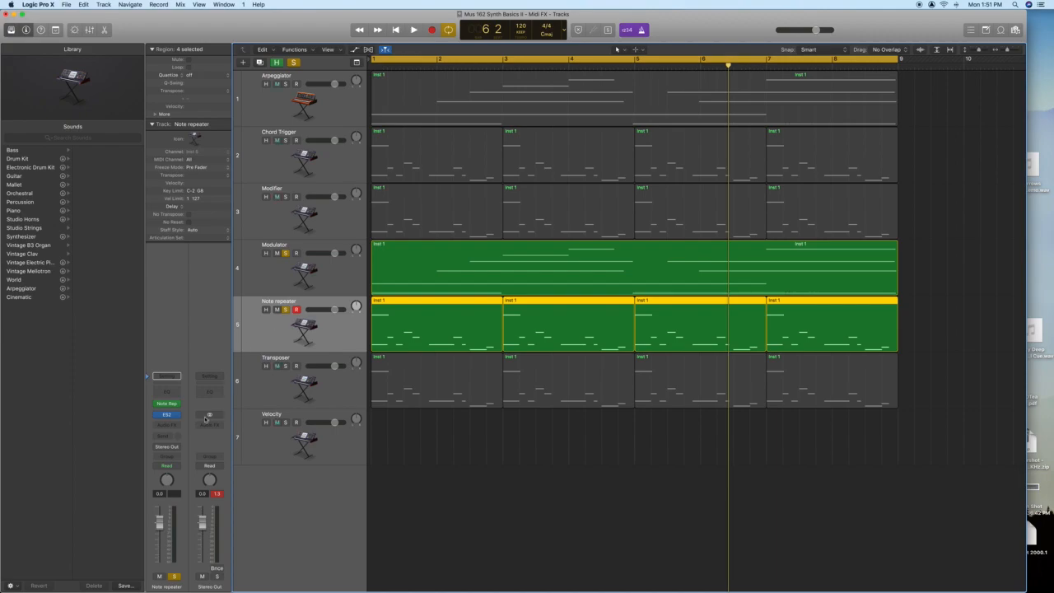
Open the Note repeater track's Note Repeater effect and set its repeats to 6
{"action": "left_click", "coordinate": [167, 404]}
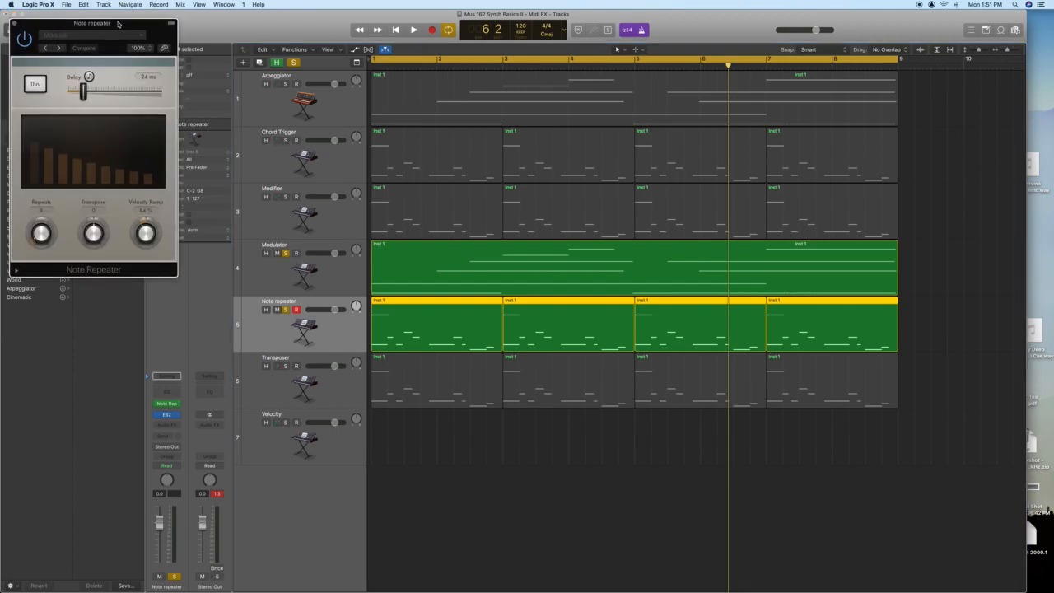
{"action": "left_click_drag", "start_coordinate": [117, 23], "coordinate": [313, 47]}
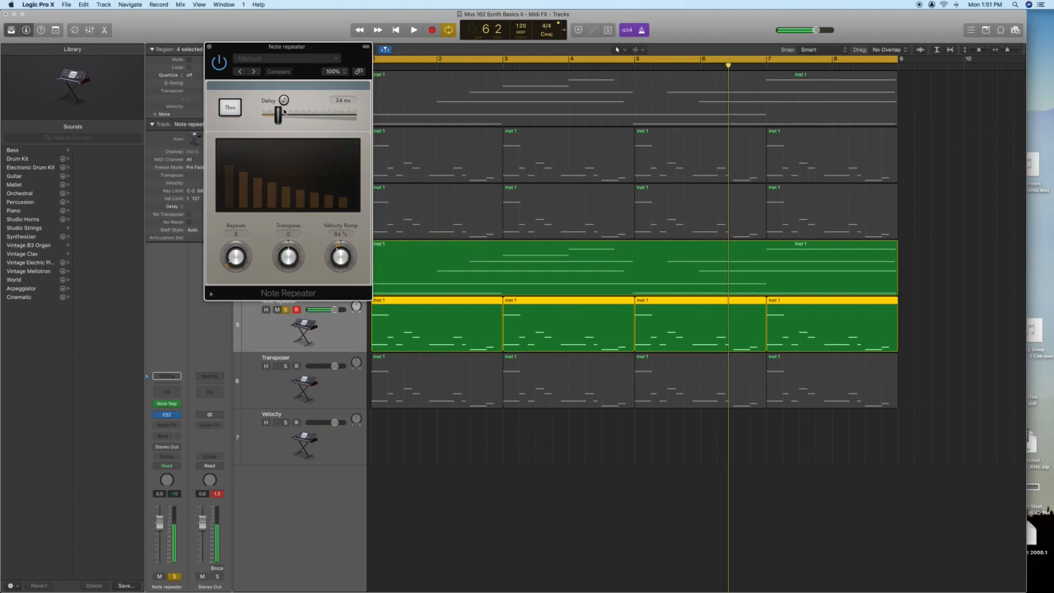
{"action": "mouse_move", "coordinate": [233, 258]}
{"action": "left_mouse_down"}
{"action": "mouse_move", "coordinate": [232, 233]}
{"action": "mouse_move", "coordinate": [236, 252]}
{"action": "left_mouse_up"}
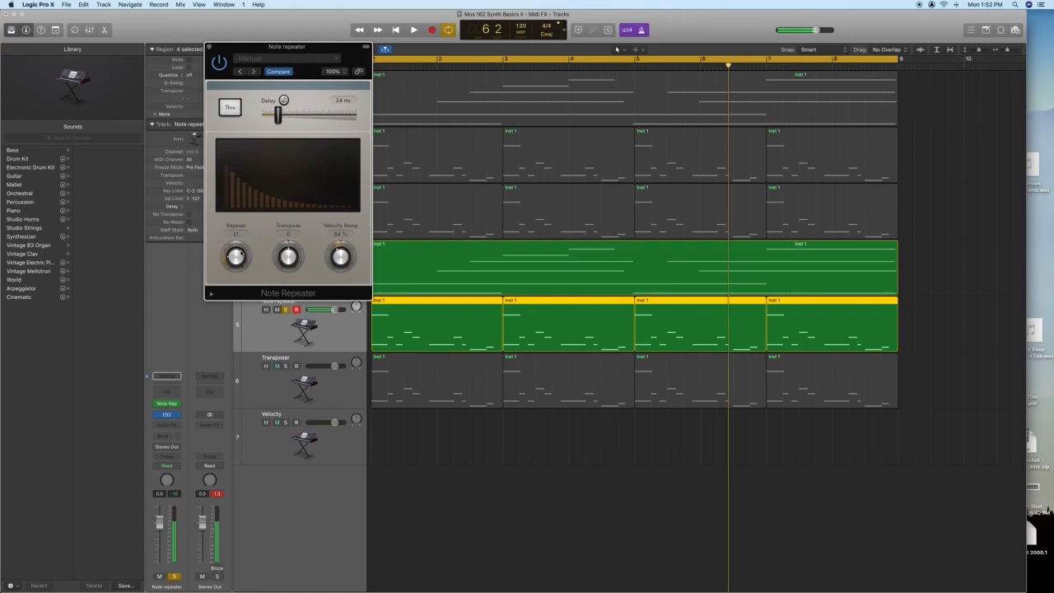
{"action": "left_click_drag", "start_coordinate": [235, 254], "coordinate": [235, 272]}
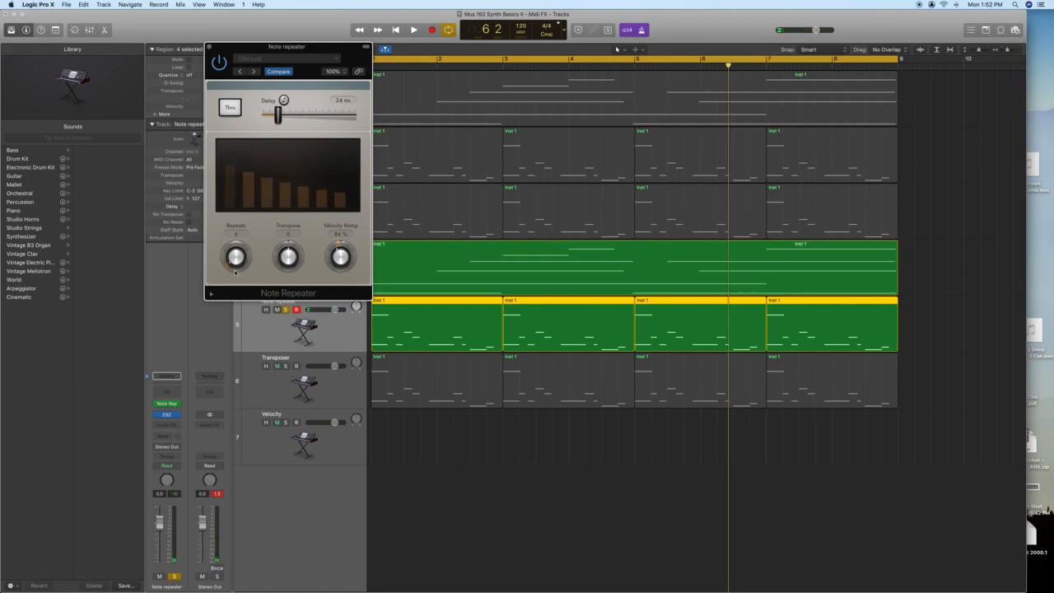
Play the track with the Note Repeater delay synced to the tempo at 1/16 and take the Modulator track out of solo
{"action": "left_click", "coordinate": [283, 100]}
{"action": "left_click_drag", "start_coordinate": [263, 115], "coordinate": [308, 116]}
{"action": "key", "text": "space"}
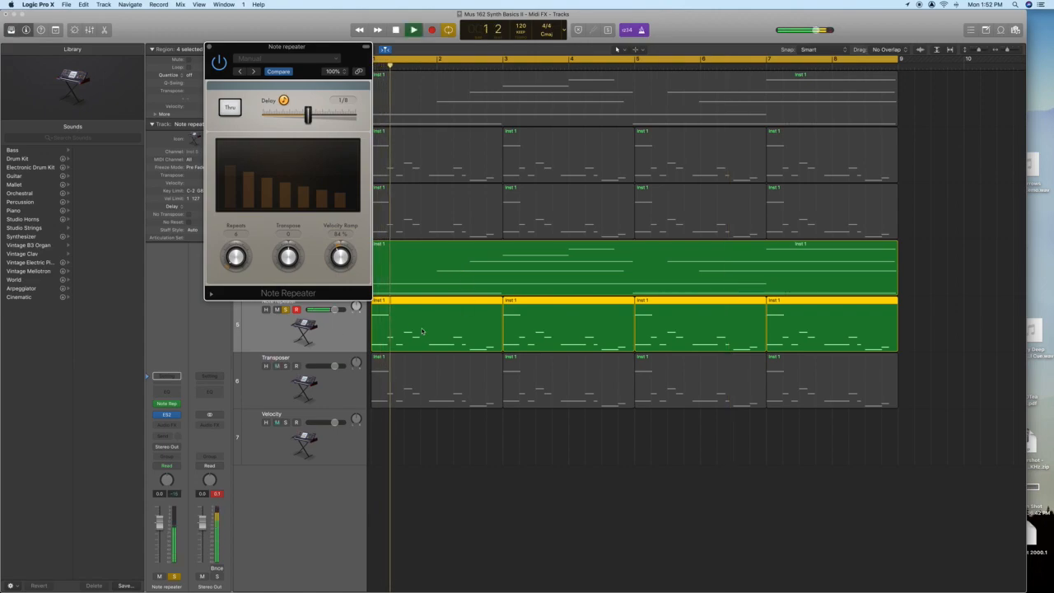
{"action": "left_click_drag", "start_coordinate": [277, 50], "coordinate": [612, 85]}
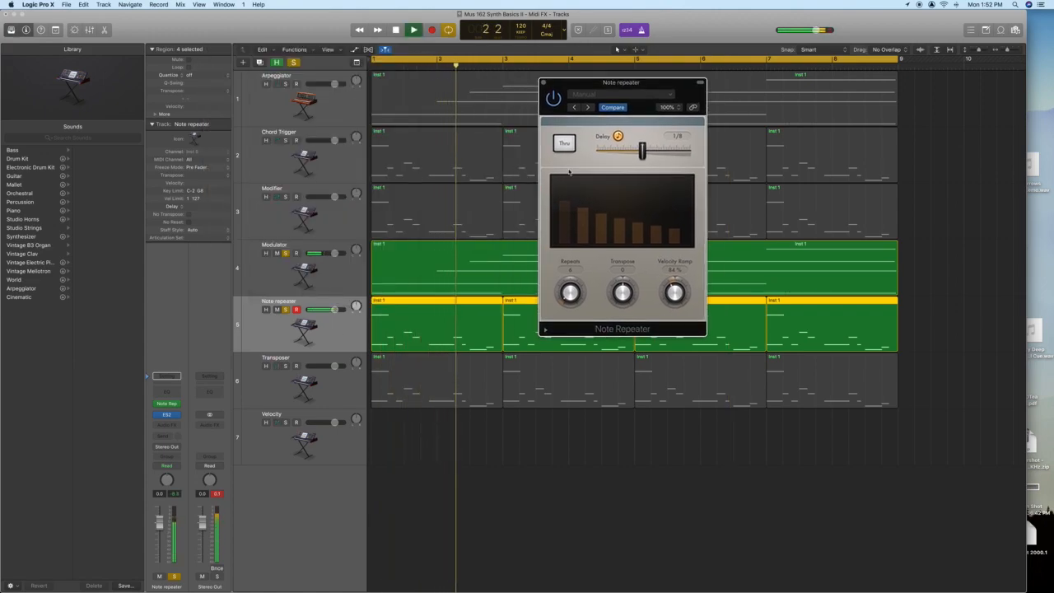
{"action": "left_click_drag", "start_coordinate": [643, 151], "coordinate": [635, 151]}
{"action": "left_click", "coordinate": [285, 253]}
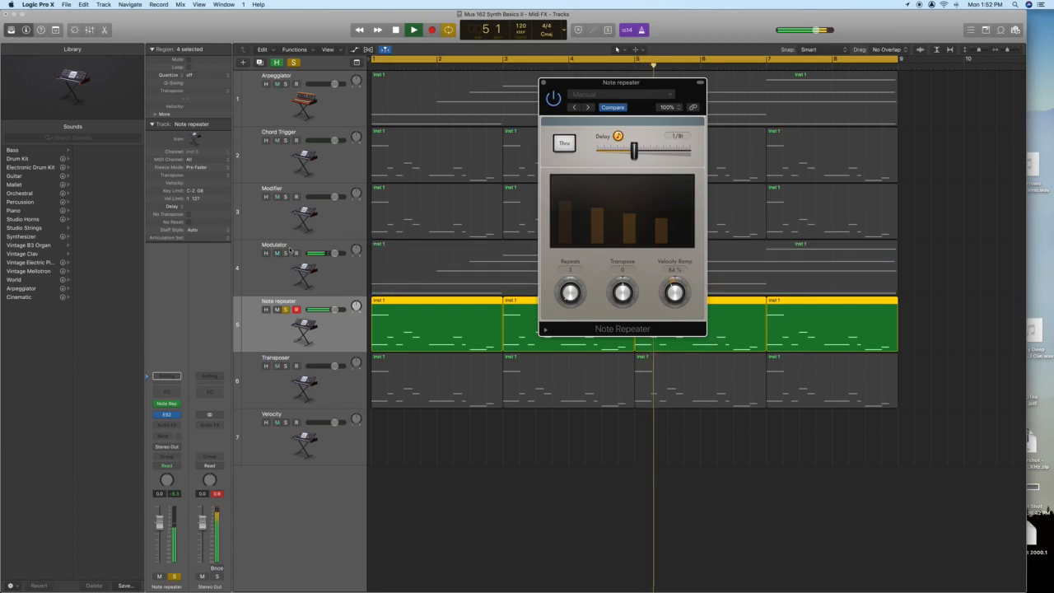
{"action": "left_click_drag", "start_coordinate": [633, 150], "coordinate": [629, 150]}
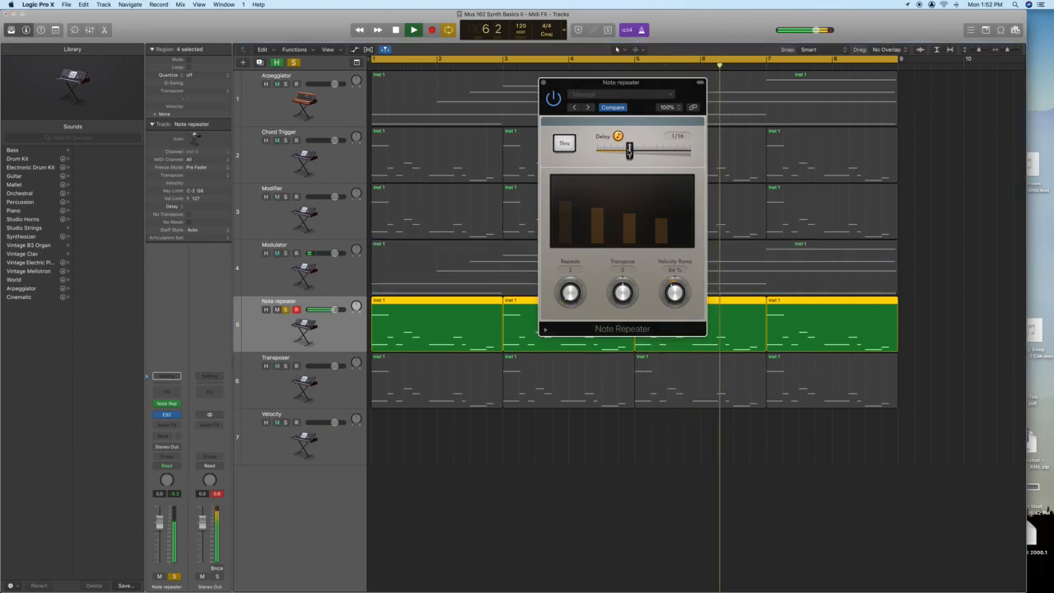
Set the Note Repeater to 7 repeats with a 47% velocity ramp while listening, and stop playback
{"action": "left_click_drag", "start_coordinate": [673, 290], "coordinate": [674, 300]}
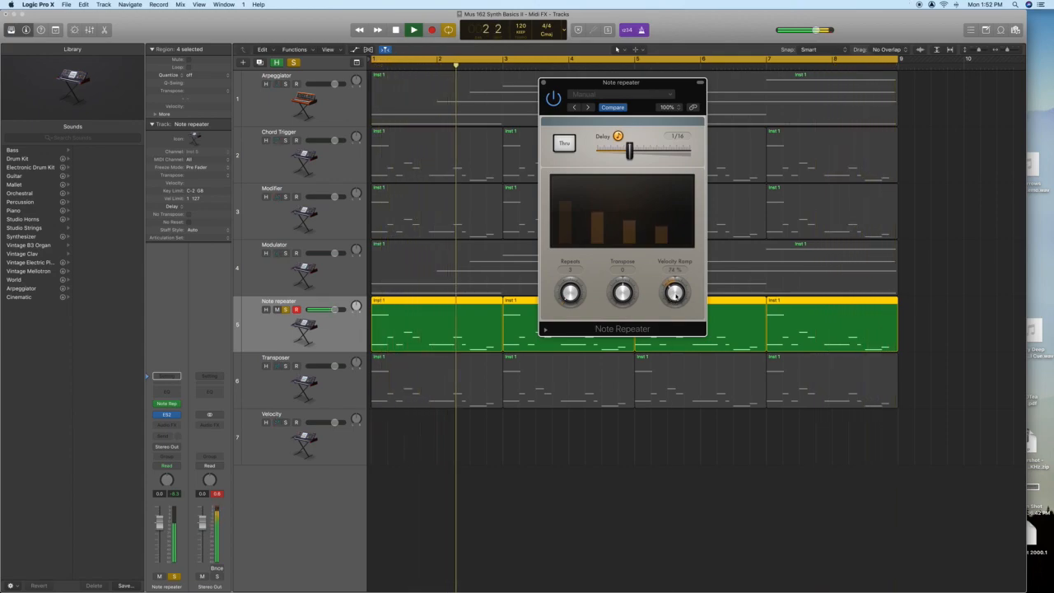
{"action": "left_click_drag", "start_coordinate": [574, 298], "coordinate": [578, 295]}
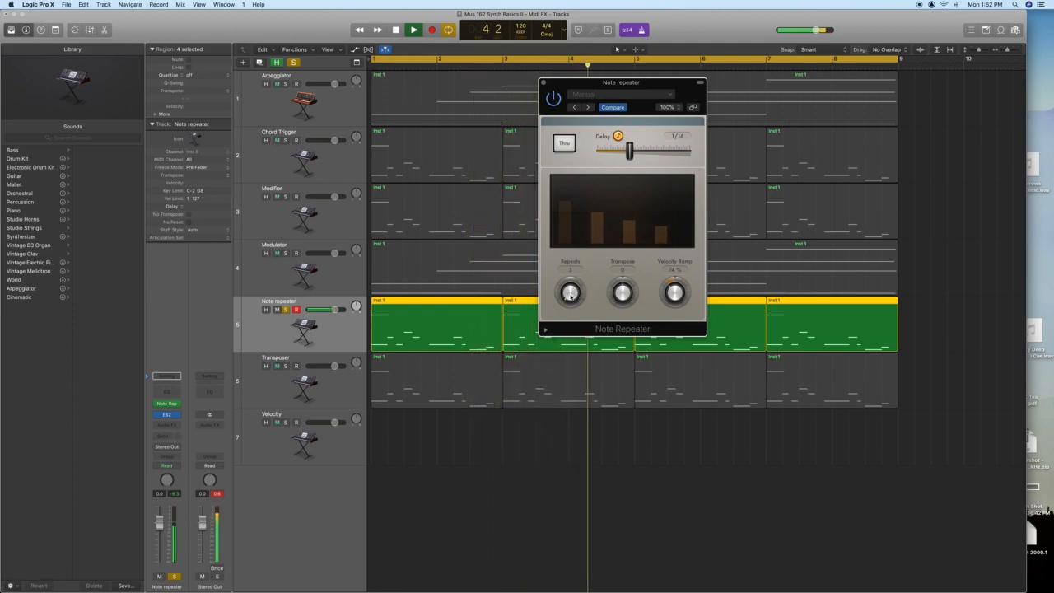
{"action": "left_click_drag", "start_coordinate": [579, 293], "coordinate": [589, 289]}
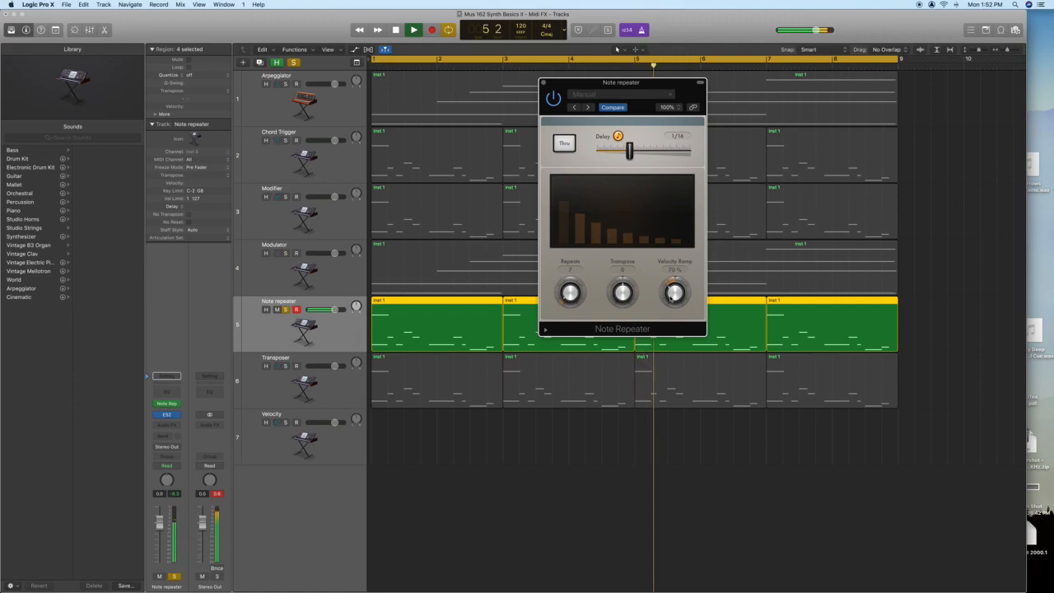
{"action": "left_click_drag", "start_coordinate": [674, 294], "coordinate": [667, 304]}
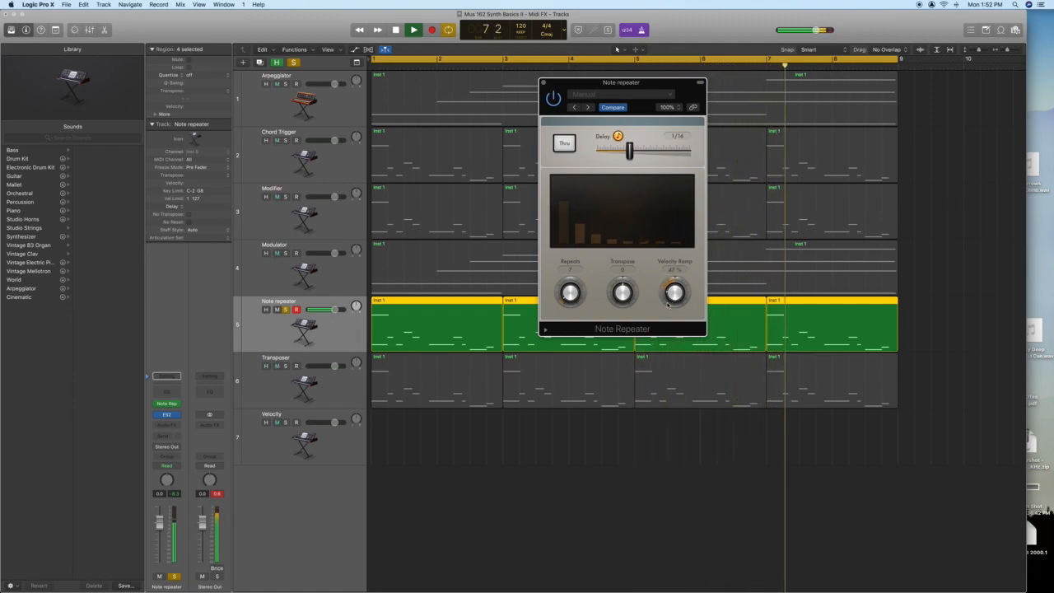
{"action": "key", "text": "space"}
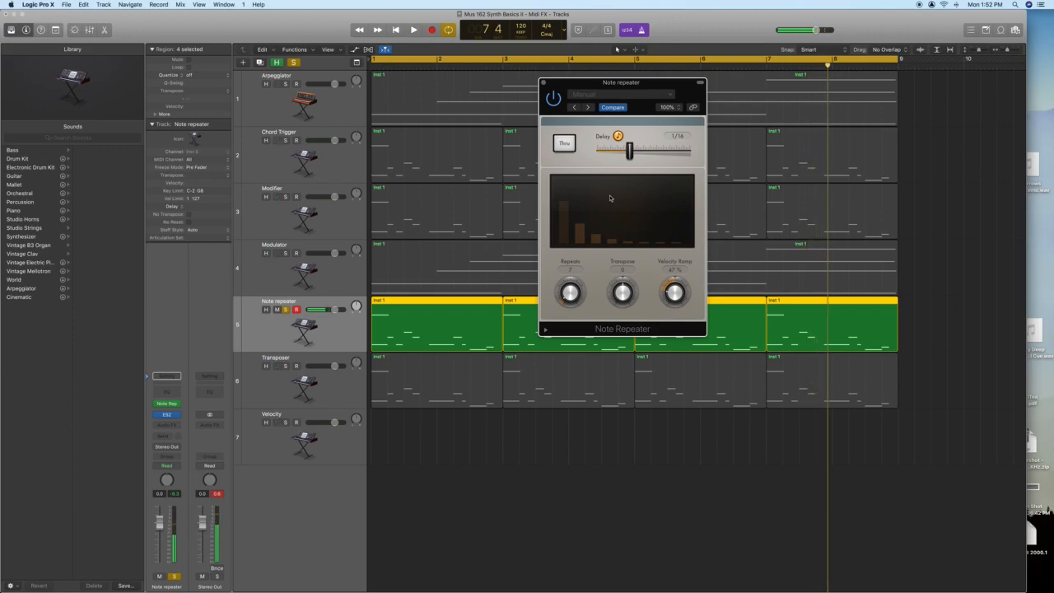
Set the Note Repeater to 14 repeats, an 83% velocity ramp and an unsynced delay of 49 ms
{"action": "left_click_drag", "start_coordinate": [568, 293], "coordinate": [569, 284]}
{"action": "mouse_move", "coordinate": [672, 296]}
{"action": "left_mouse_down"}
{"action": "mouse_move", "coordinate": [663, 275]}
{"action": "mouse_move", "coordinate": [665, 284]}
{"action": "left_mouse_up"}
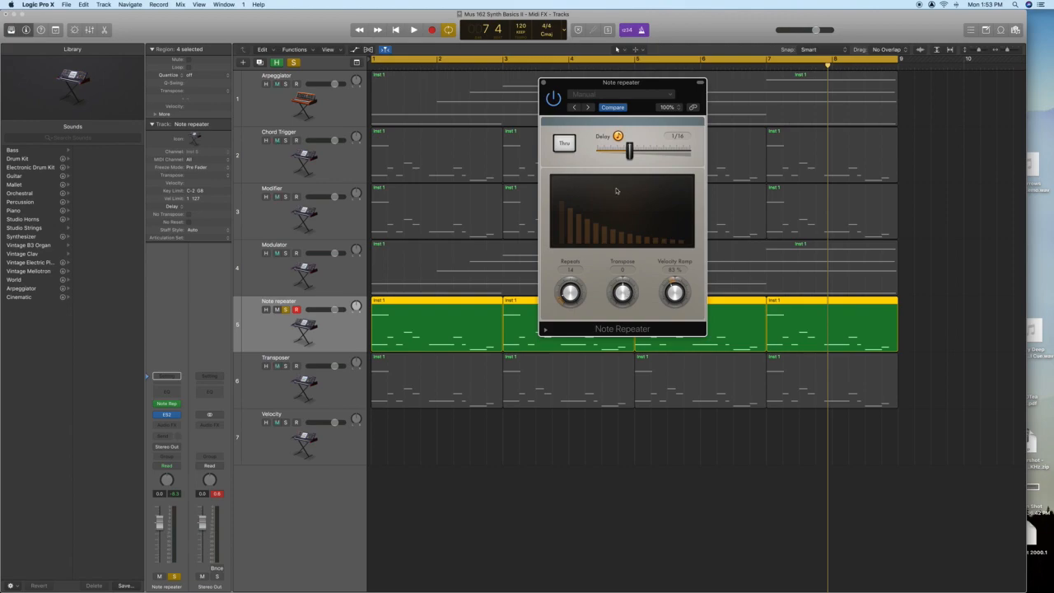
{"action": "left_click_drag", "start_coordinate": [629, 151], "coordinate": [624, 151]}
{"action": "left_click", "coordinate": [619, 136]}
Take the Note repeater track out of solo and solo the Transposer track instead
{"action": "left_click", "coordinate": [286, 310]}
{"action": "left_click", "coordinate": [297, 370]}
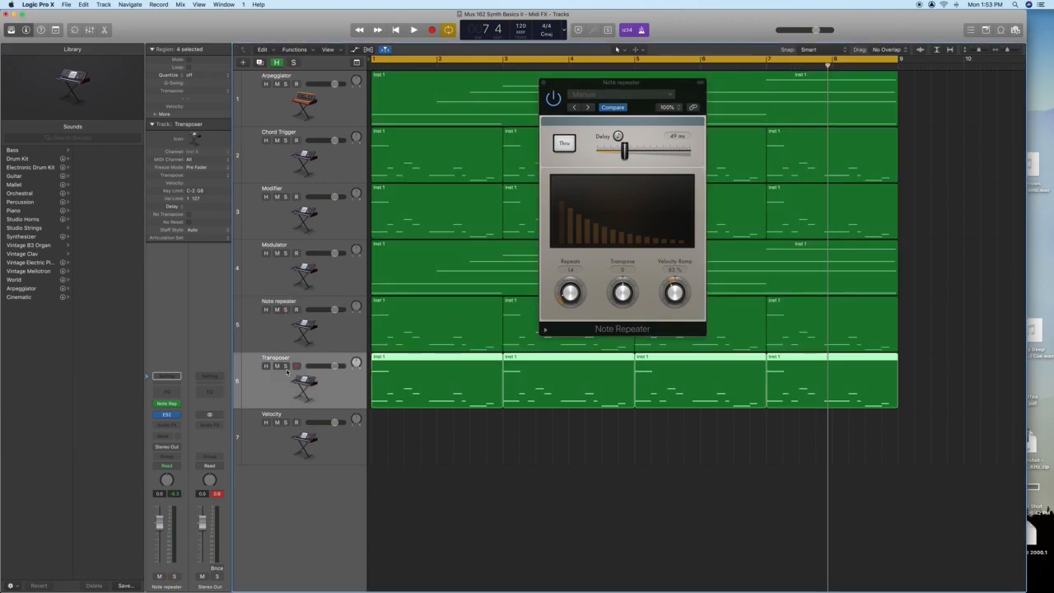
{"action": "left_click", "coordinate": [286, 366]}
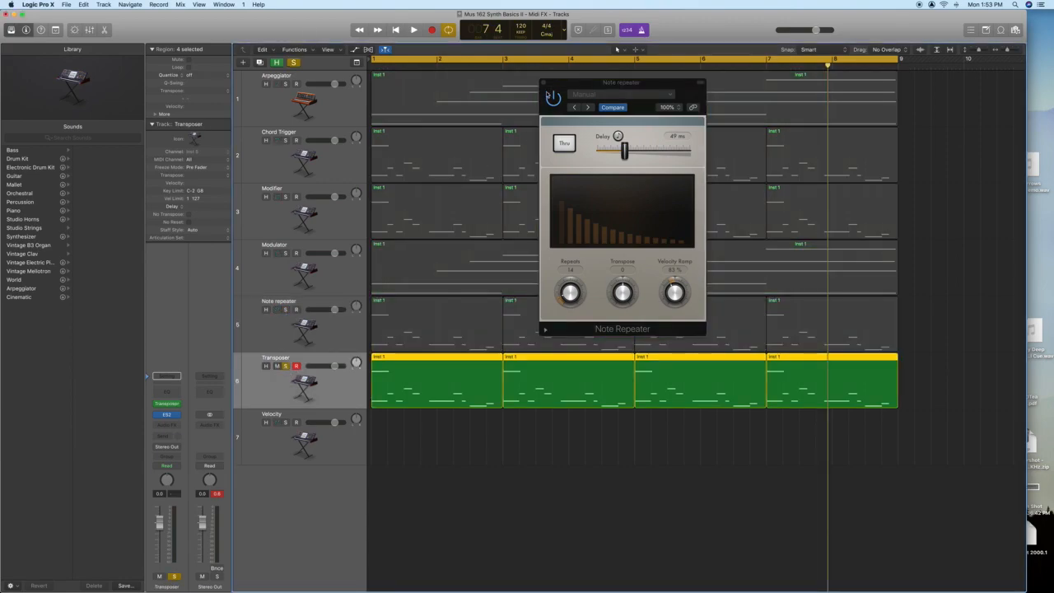
Close the Note Repeater window and open the Transposer effect on the Transposer track
{"action": "left_click", "coordinate": [543, 83]}
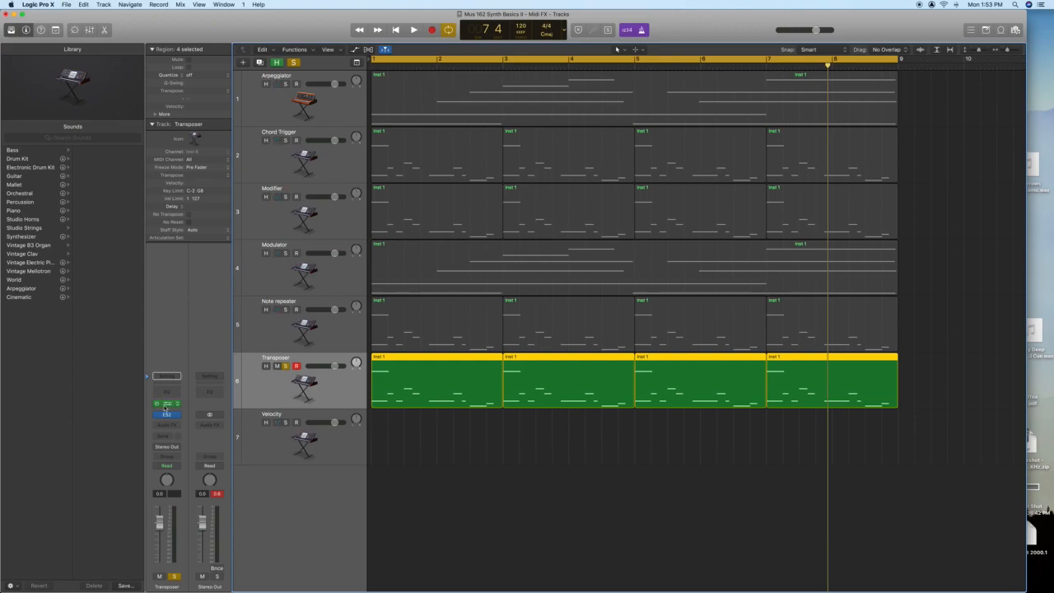
{"action": "left_click", "coordinate": [166, 404]}
{"action": "left_click", "coordinate": [345, 375]}
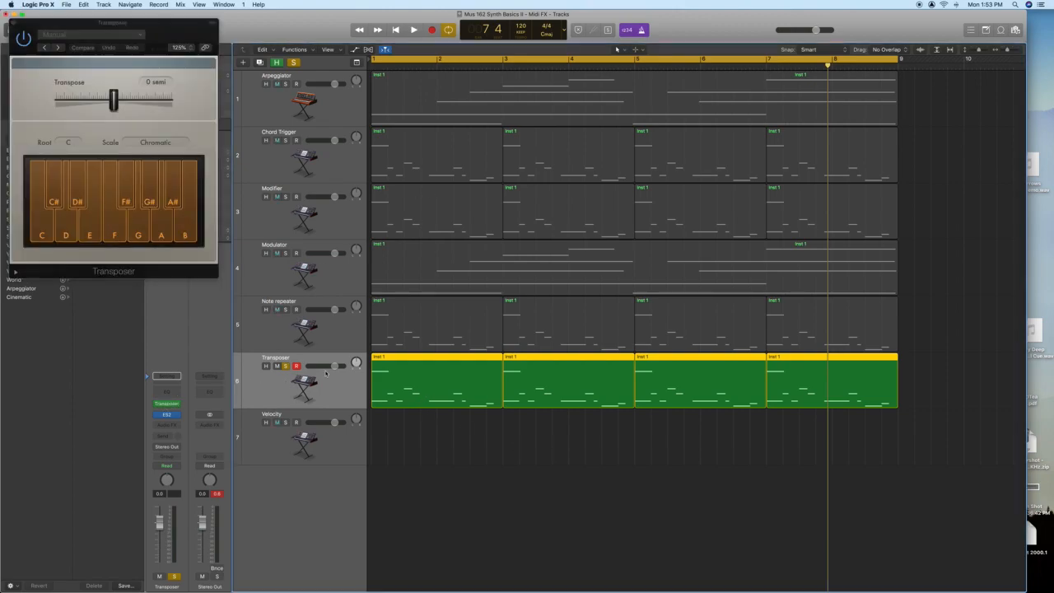
Play the Transposer track, raise its transposition to 2 semitones, and stop playback
{"action": "key", "text": "space"}
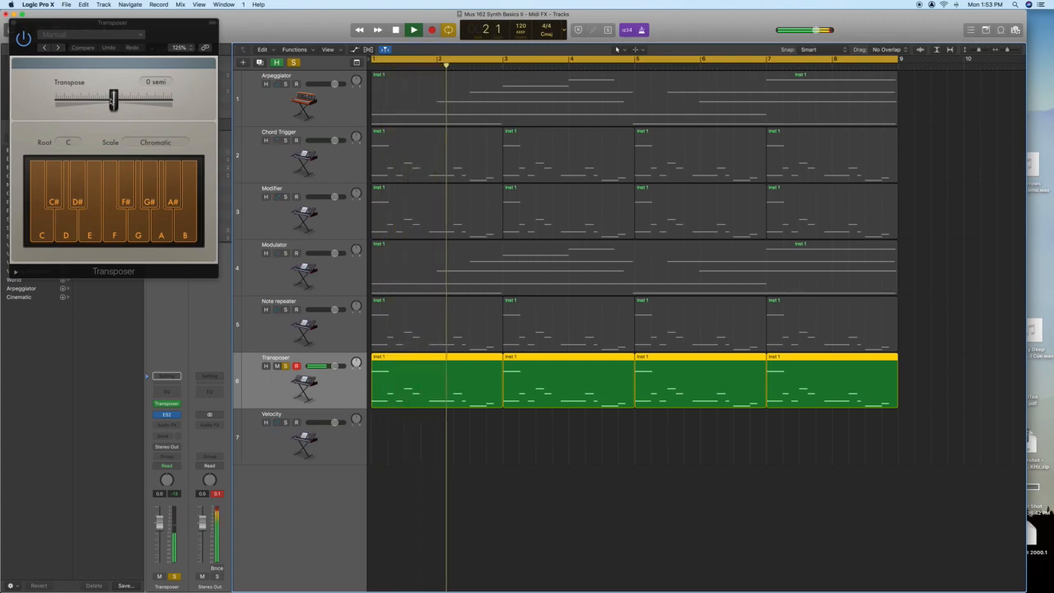
{"action": "left_click_drag", "start_coordinate": [113, 100], "coordinate": [120, 99]}
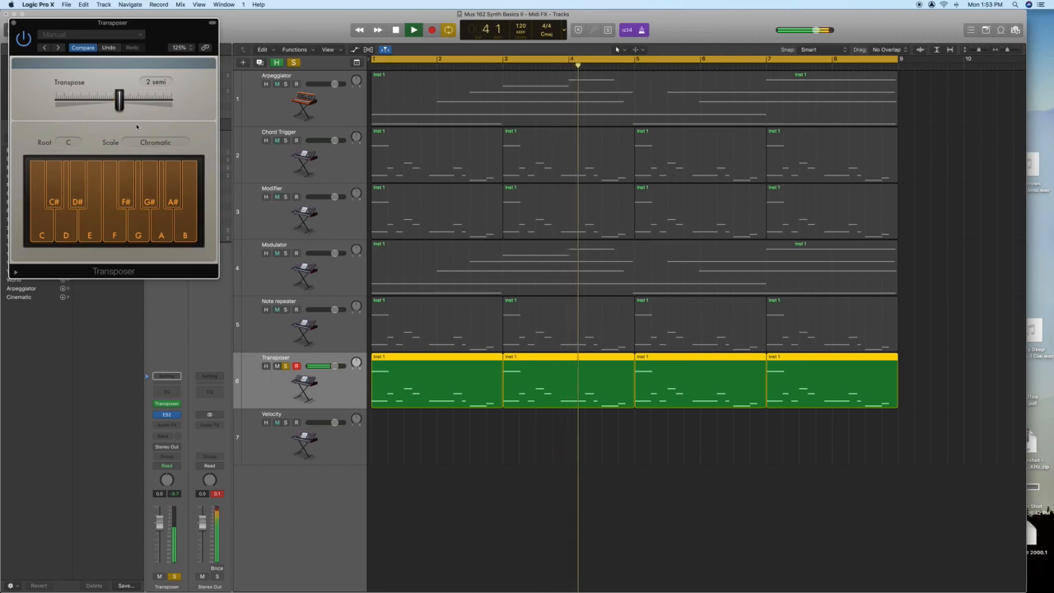
{"action": "key", "text": "space"}
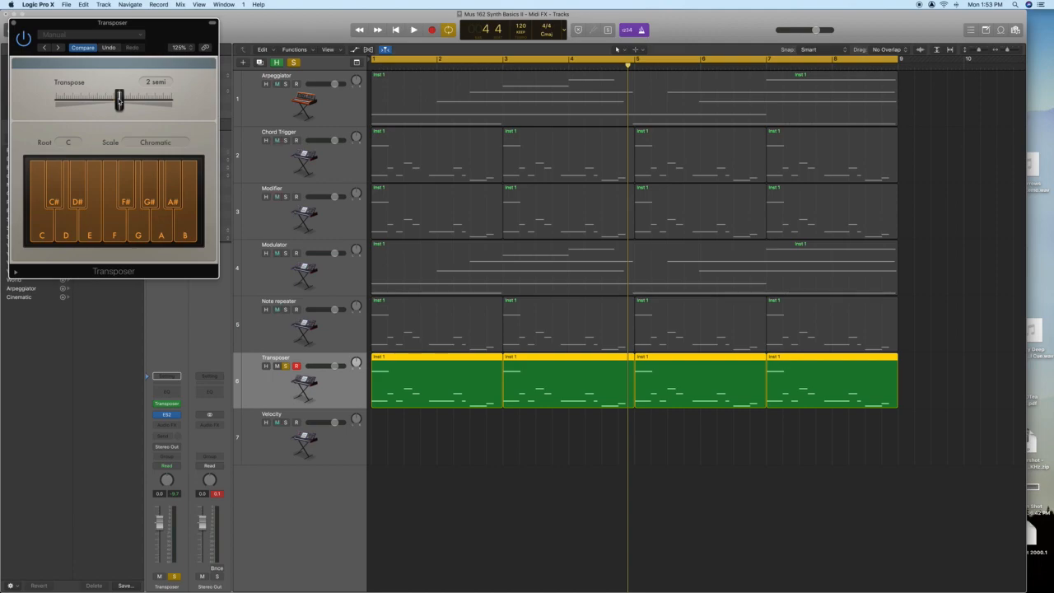
Set the Transposer's transposition to -8 semitones and take the Transposer track out of solo
{"action": "left_click_drag", "start_coordinate": [119, 100], "coordinate": [97, 97]}
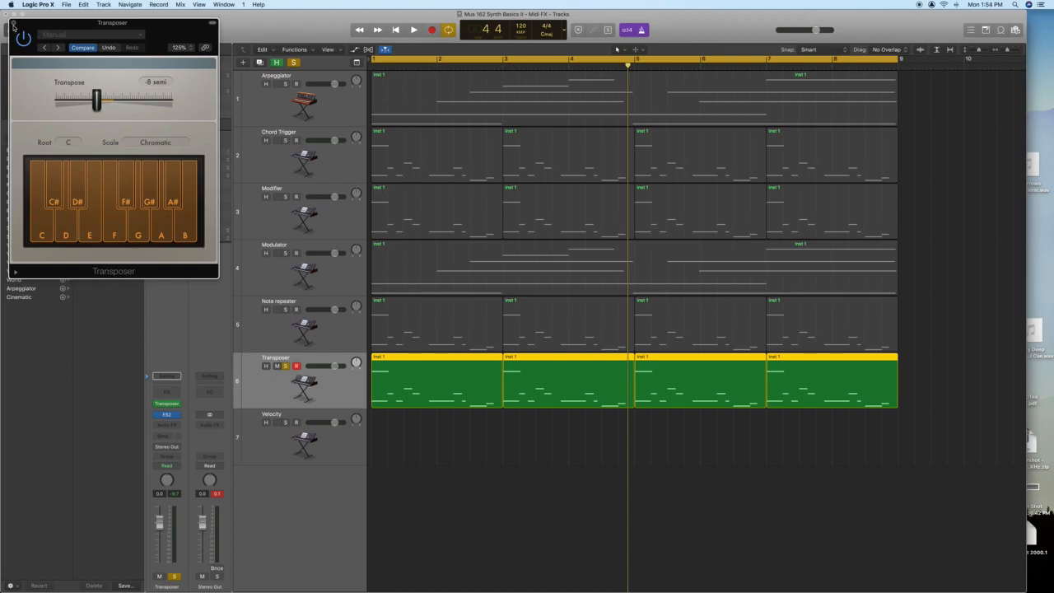
{"action": "left_click", "coordinate": [286, 366]}
Solo the Velocity track and open its Velocity effect in place of the Transposer window, placing it over the arrangement
{"action": "left_click", "coordinate": [264, 449]}
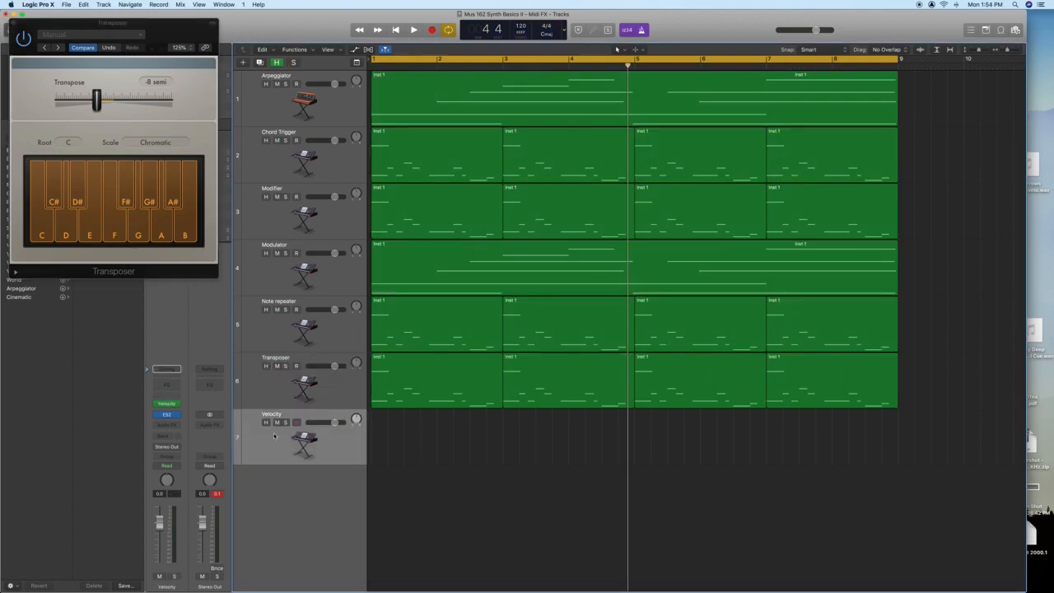
{"action": "left_click", "coordinate": [286, 423]}
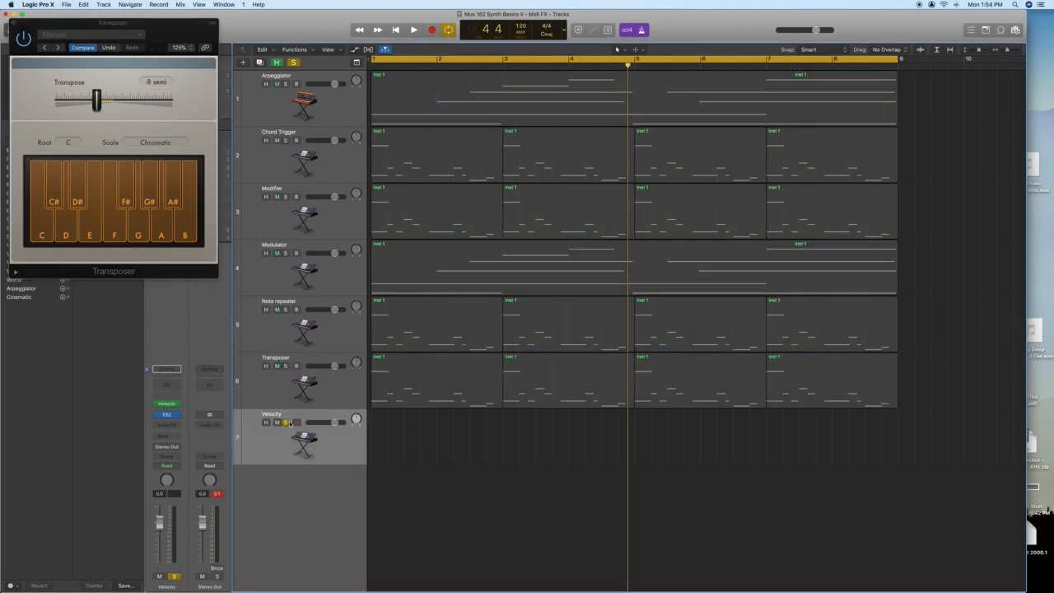
{"action": "left_click", "coordinate": [13, 23]}
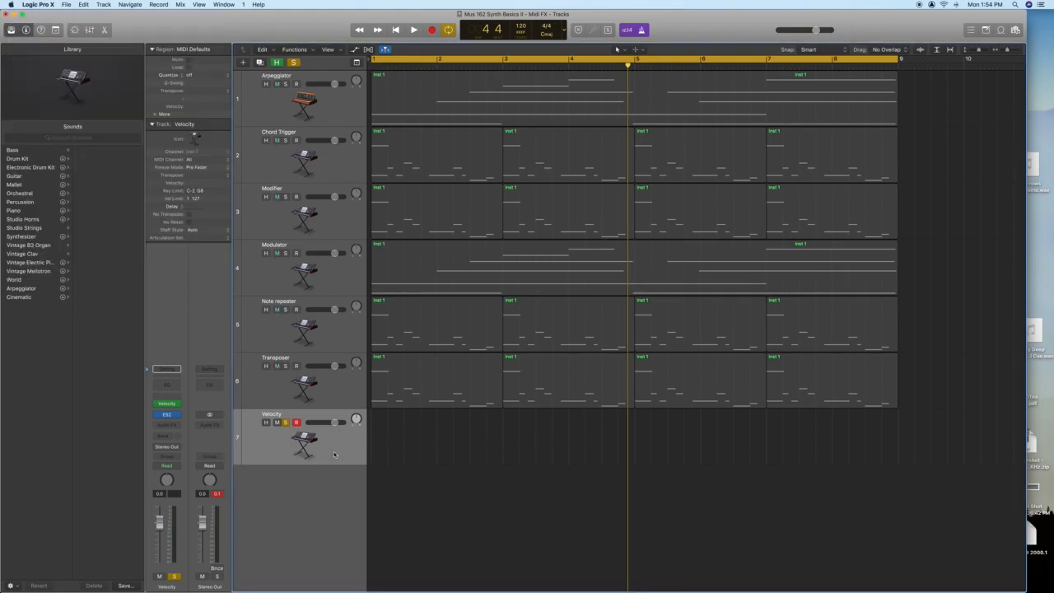
{"action": "left_click", "coordinate": [166, 403]}
{"action": "left_click_drag", "start_coordinate": [175, 24], "coordinate": [774, 102]}
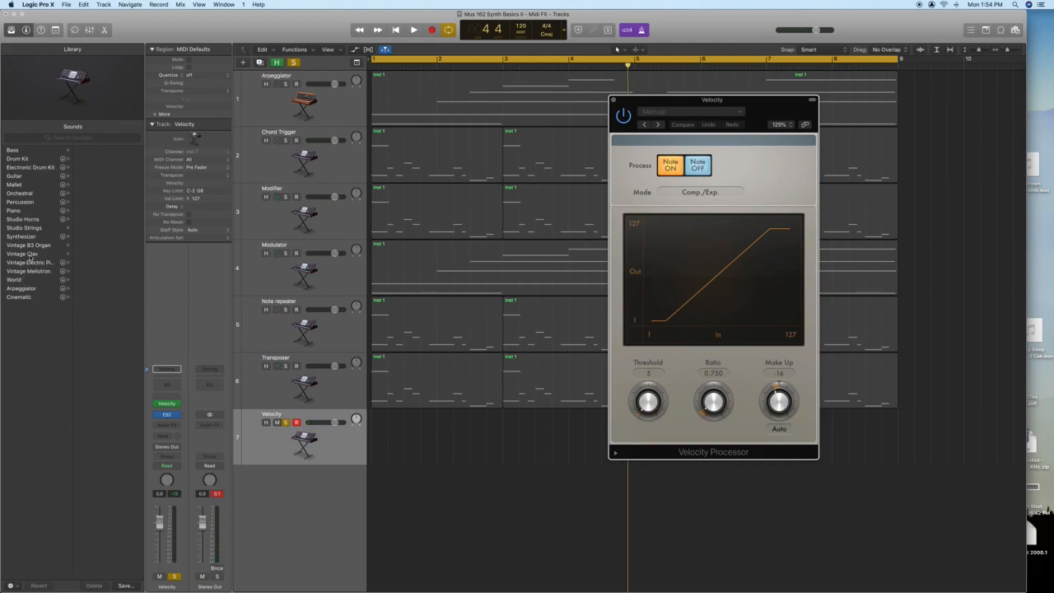
Load the 70s Funk Clav patch from the Vintage Clav sounds onto the Velocity track
{"action": "left_click", "coordinate": [30, 256]}
{"action": "left_click", "coordinate": [273, 448]}
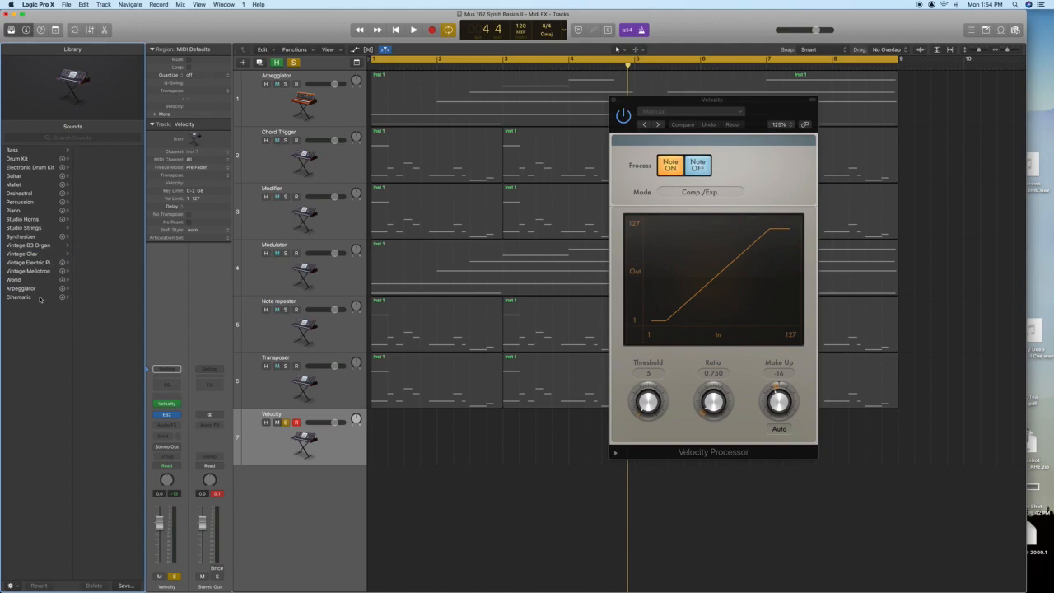
{"action": "left_click", "coordinate": [22, 256]}
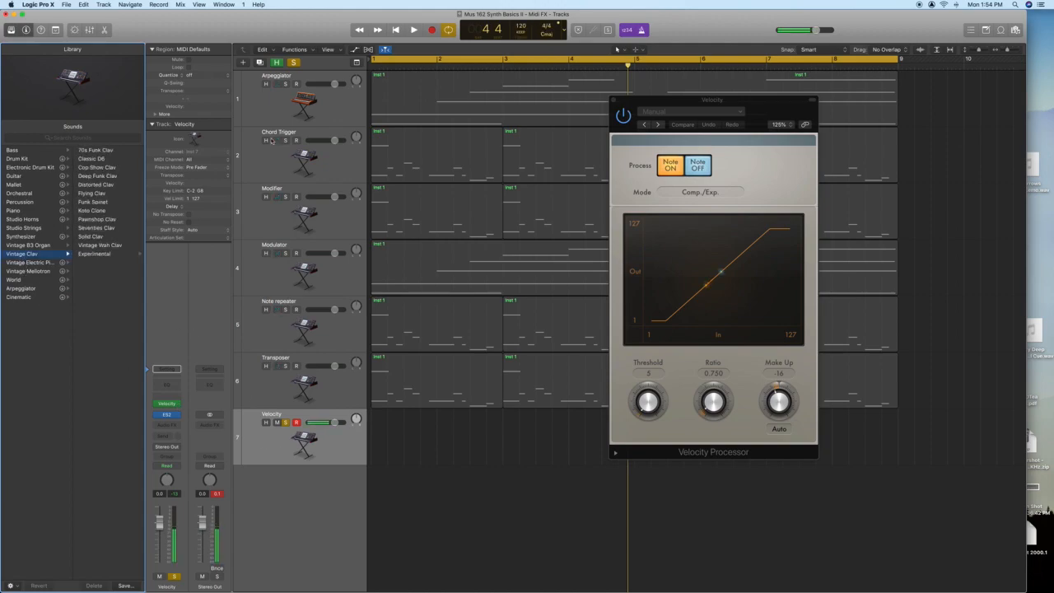
{"action": "left_click", "coordinate": [97, 151]}
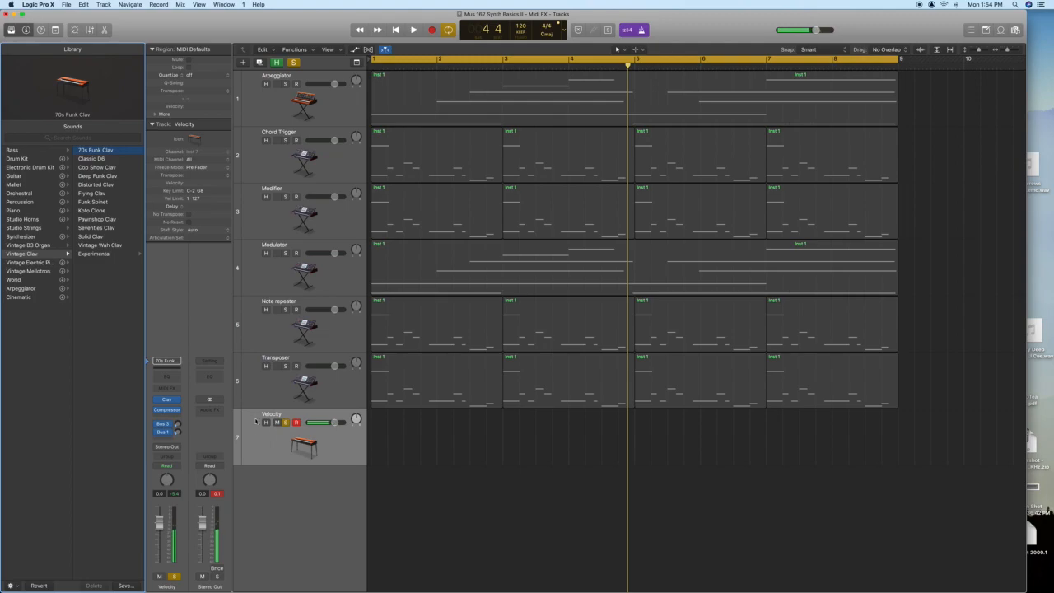
Insert a Velocity Processor MIDI effect on the Velocity track and move its window over the arrangement
{"action": "left_click", "coordinate": [170, 386]}
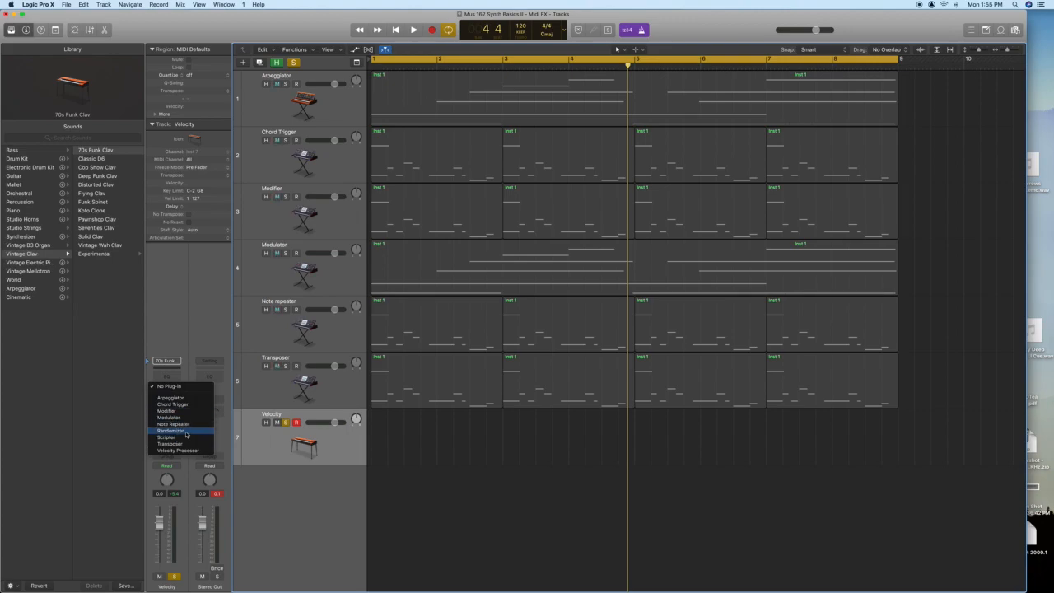
{"action": "left_click", "coordinate": [182, 451]}
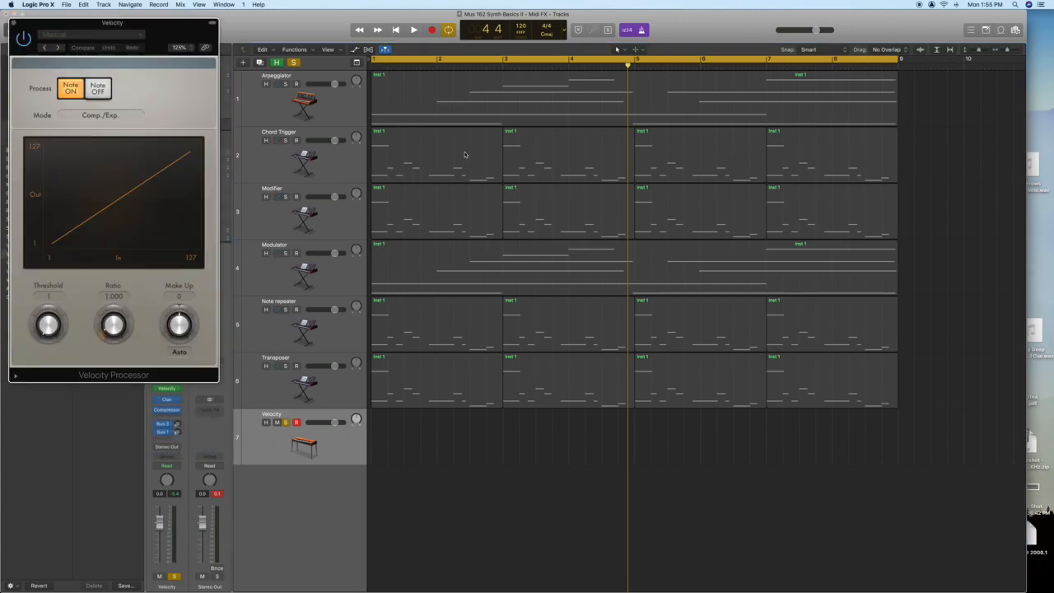
{"action": "left_click_drag", "start_coordinate": [130, 18], "coordinate": [511, 91]}
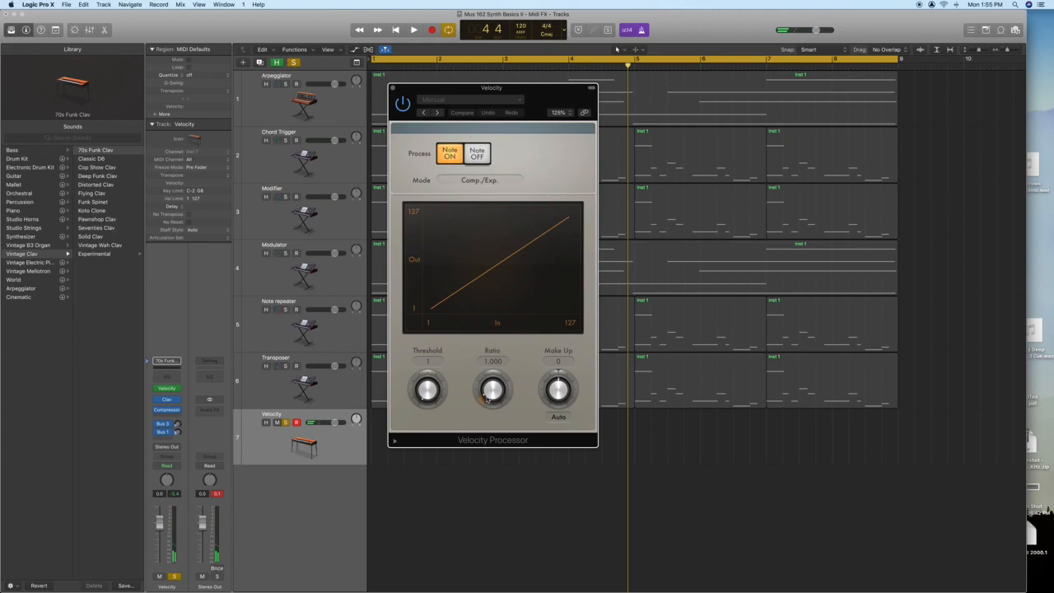
Try Velocity Processor ratios of 1.250 and 0.125 while playing notes, and return the ratio to 1.000
{"action": "mouse_move", "coordinate": [491, 398]}
{"action": "left_mouse_down"}
{"action": "mouse_move", "coordinate": [492, 380]}
{"action": "mouse_move", "coordinate": [492, 389]}
{"action": "left_mouse_up"}
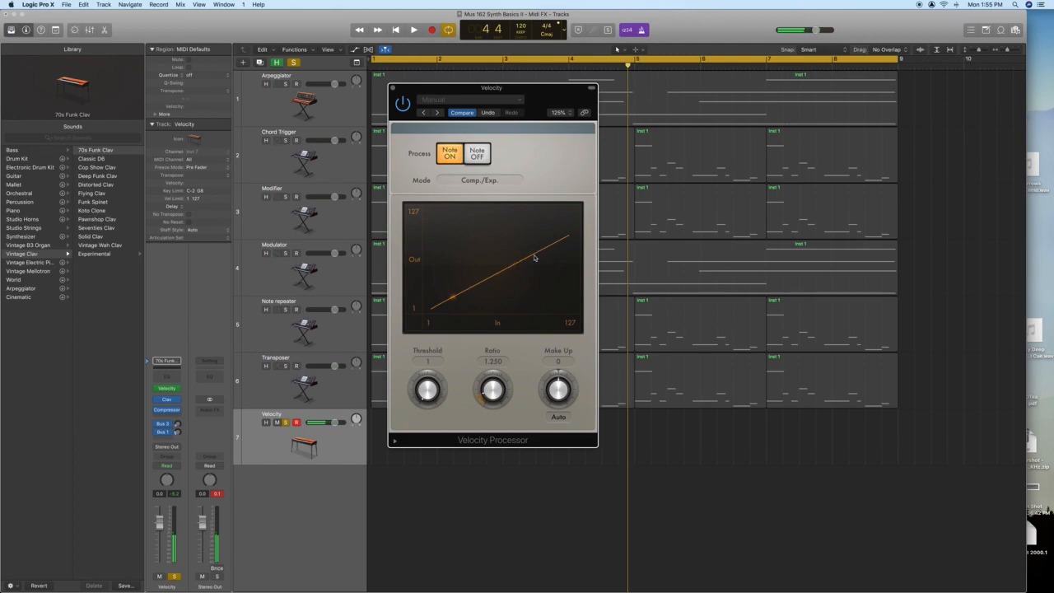
{"action": "left_click_drag", "start_coordinate": [494, 393], "coordinate": [497, 406]}
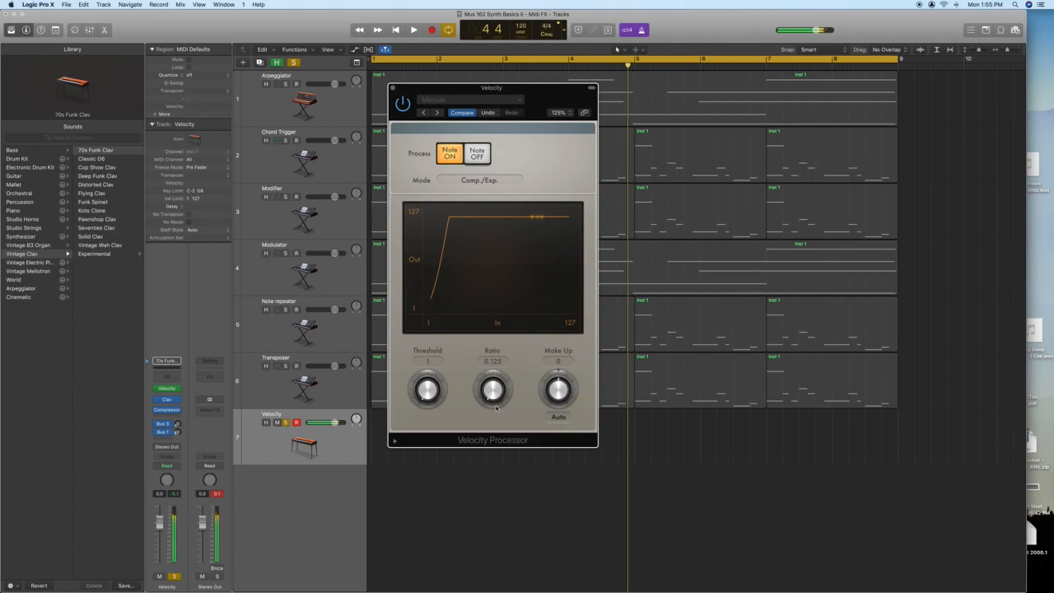
{"action": "left_click_drag", "start_coordinate": [497, 399], "coordinate": [494, 436]}
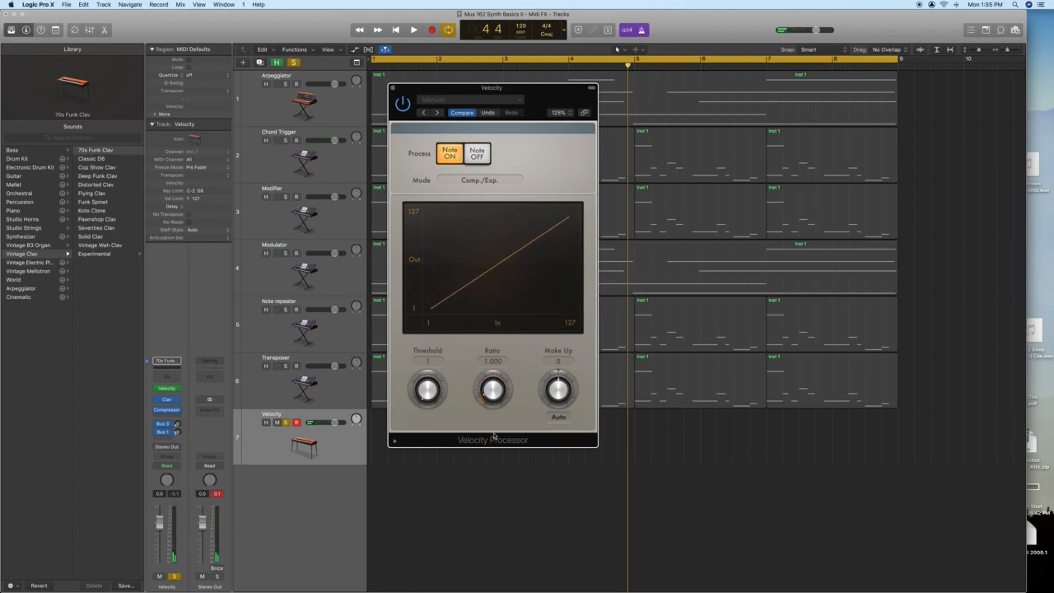
Set the Velocity Processor to a threshold of 58, a ratio of 0.125 and a make-up of -49
{"action": "mouse_move", "coordinate": [550, 402]}
{"action": "left_mouse_down"}
{"action": "mouse_move", "coordinate": [555, 370]}
{"action": "mouse_move", "coordinate": [560, 389]}
{"action": "left_mouse_up"}
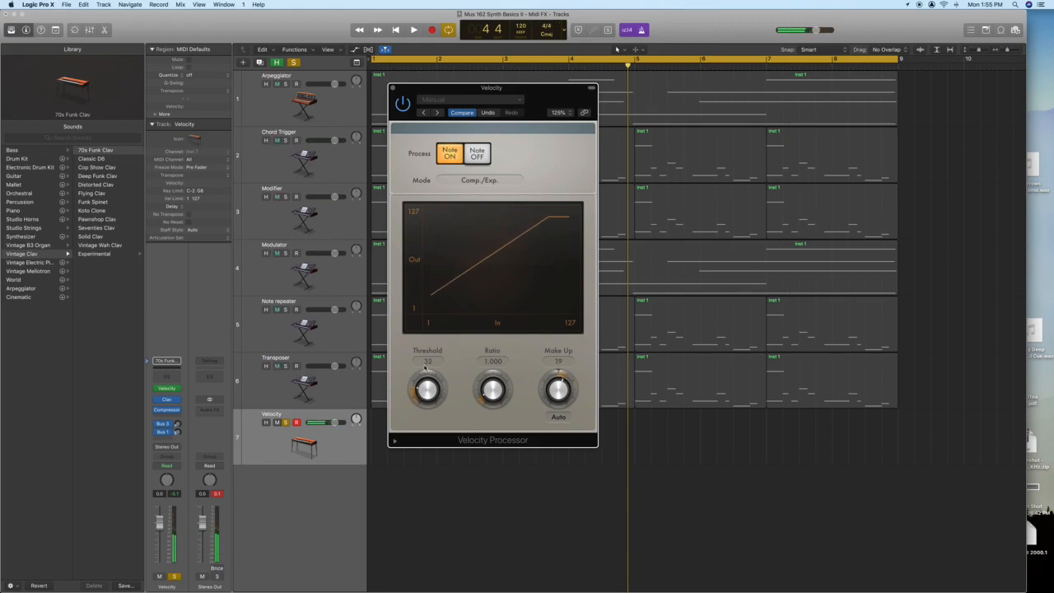
{"action": "left_click_drag", "start_coordinate": [495, 386], "coordinate": [498, 401]}
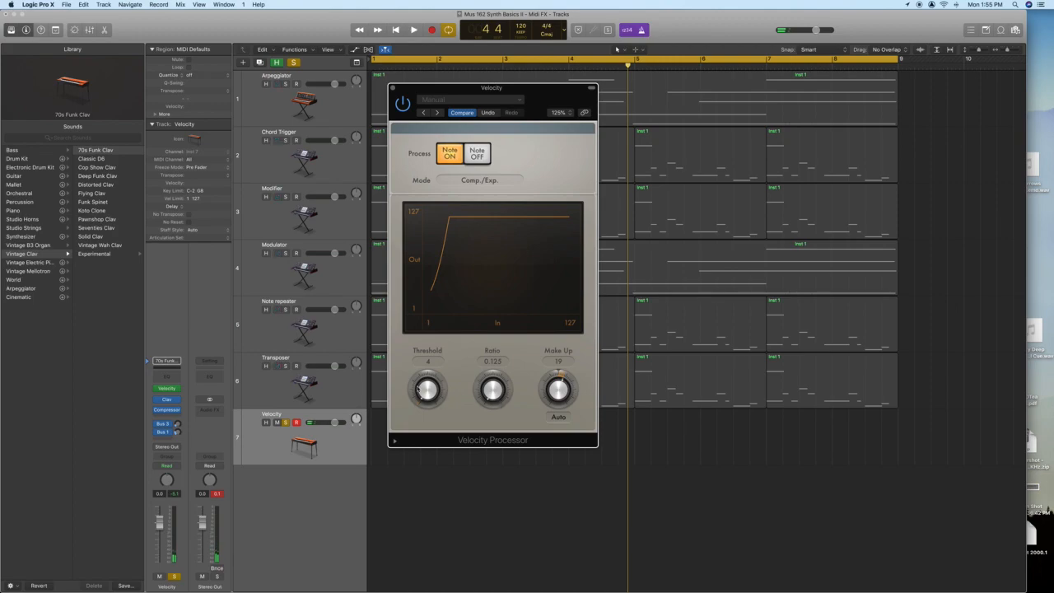
{"action": "left_click_drag", "start_coordinate": [419, 390], "coordinate": [422, 333]}
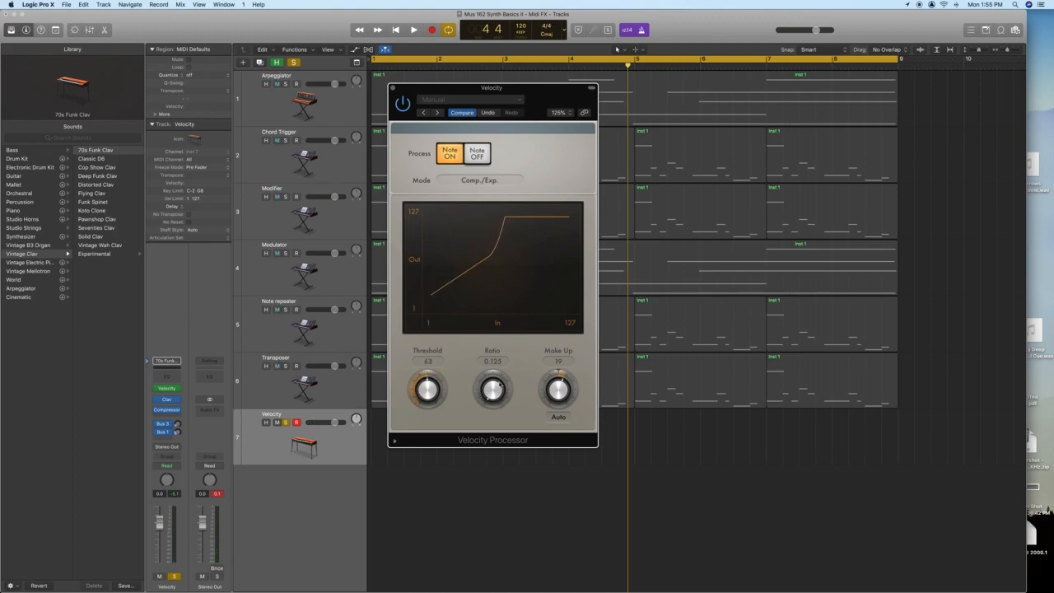
{"action": "left_click_drag", "start_coordinate": [429, 391], "coordinate": [432, 425]}
{"action": "left_click_drag", "start_coordinate": [486, 395], "coordinate": [429, 354]}
{"action": "left_click_drag", "start_coordinate": [561, 390], "coordinate": [564, 417]}
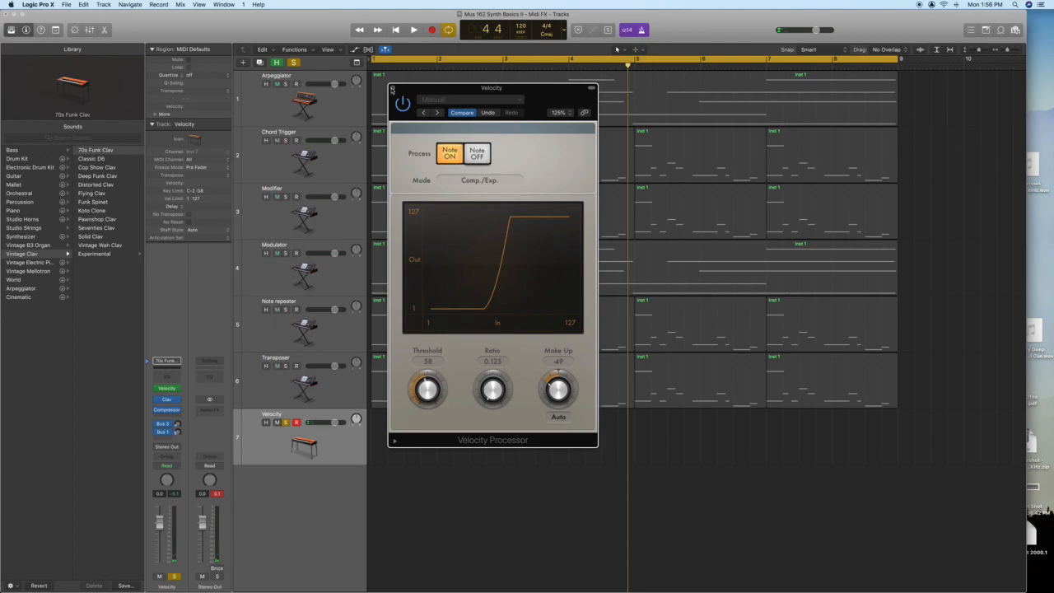
Close the Velocity Processor window and take the Velocity track out of solo
{"action": "left_click", "coordinate": [393, 88]}
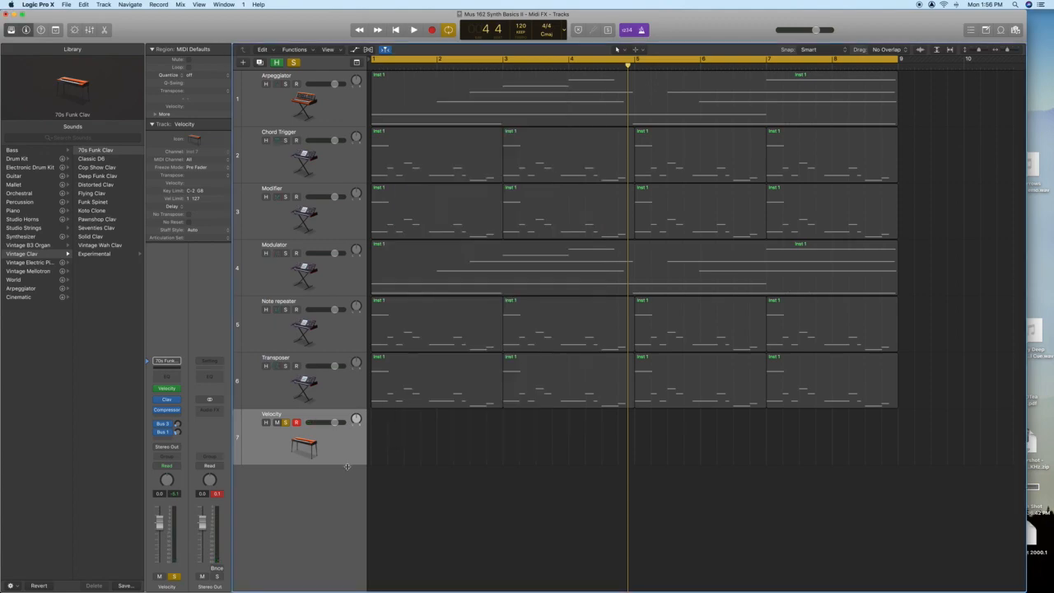
{"action": "left_click", "coordinate": [285, 422]}
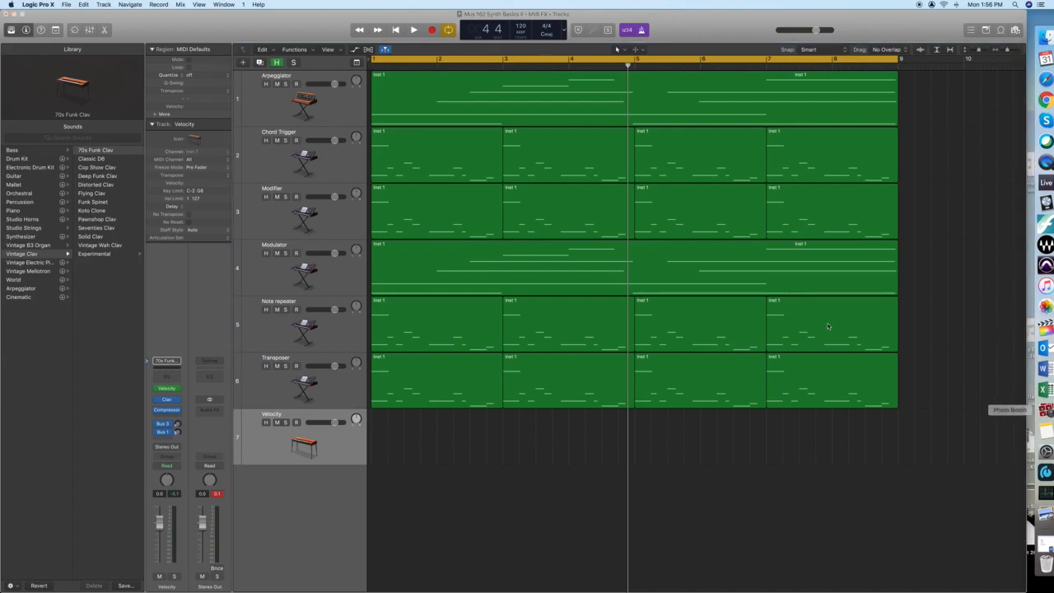
Switch to Photo Booth, move its window up over the project and enlarge it
{"action": "left_click_drag", "start_coordinate": [818, 306], "coordinate": [476, 12]}
{"action": "left_click_drag", "start_coordinate": [671, 277], "coordinate": [1017, 592]}
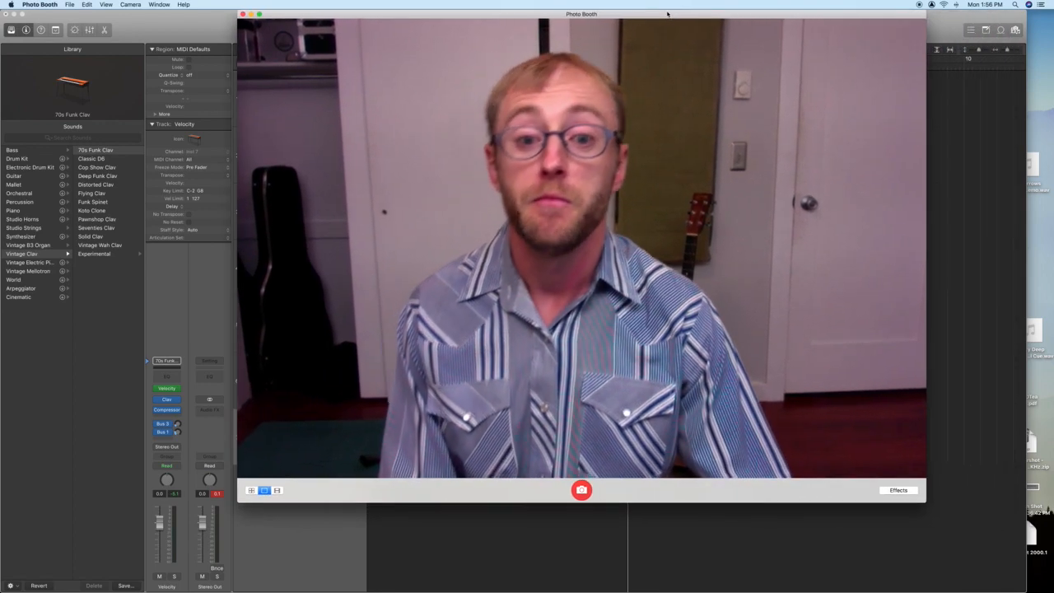